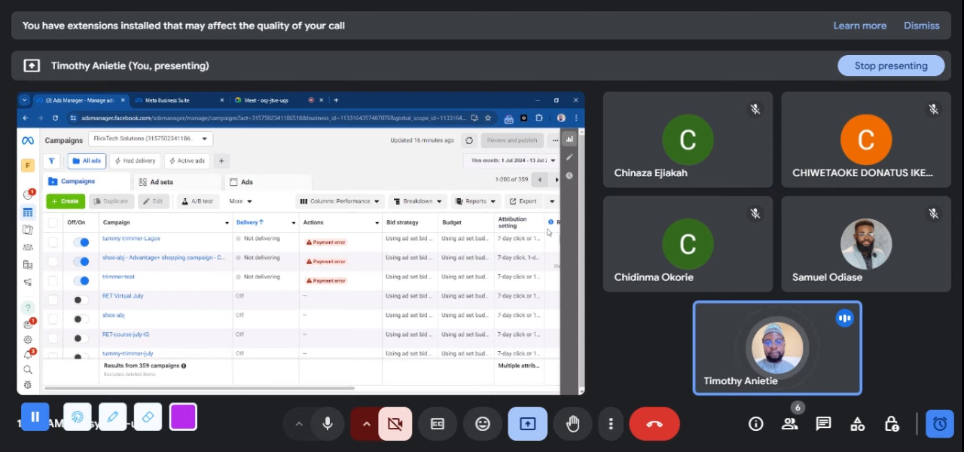
{"action": "left_click", "coordinate": [168, 101]}
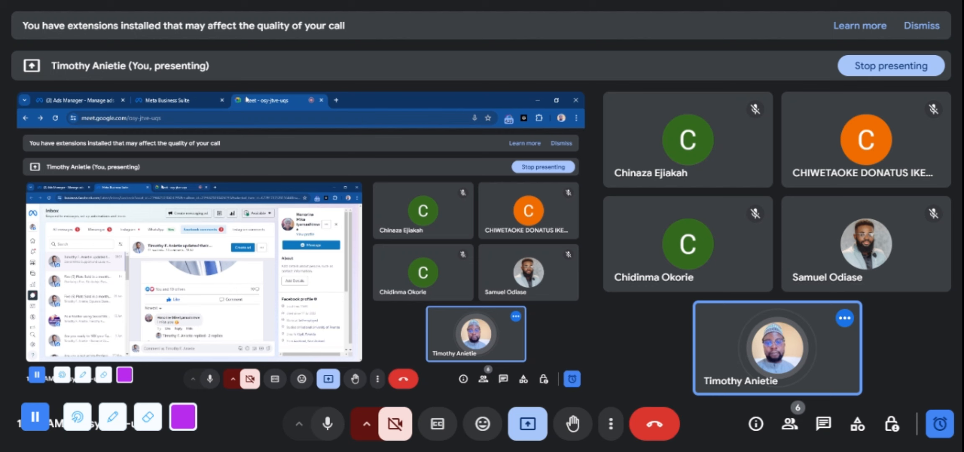
{"action": "left_click", "coordinate": [259, 100]}
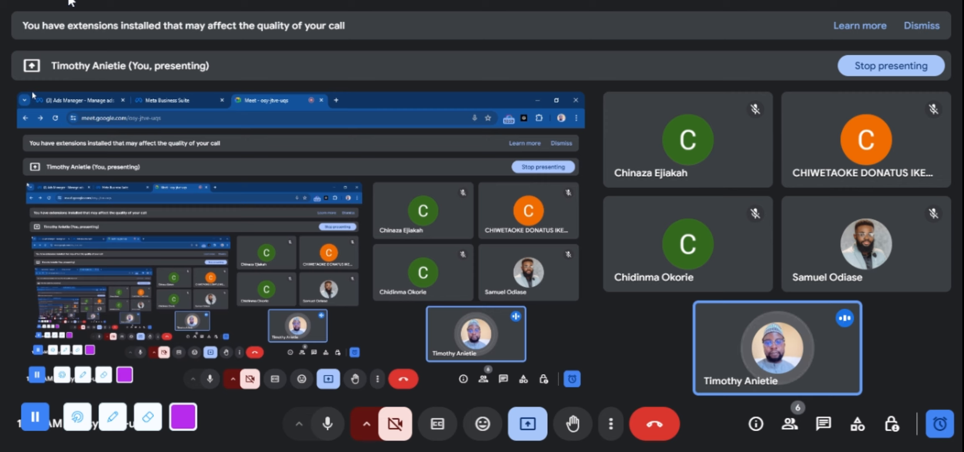
{"action": "left_click", "coordinate": [63, 99]}
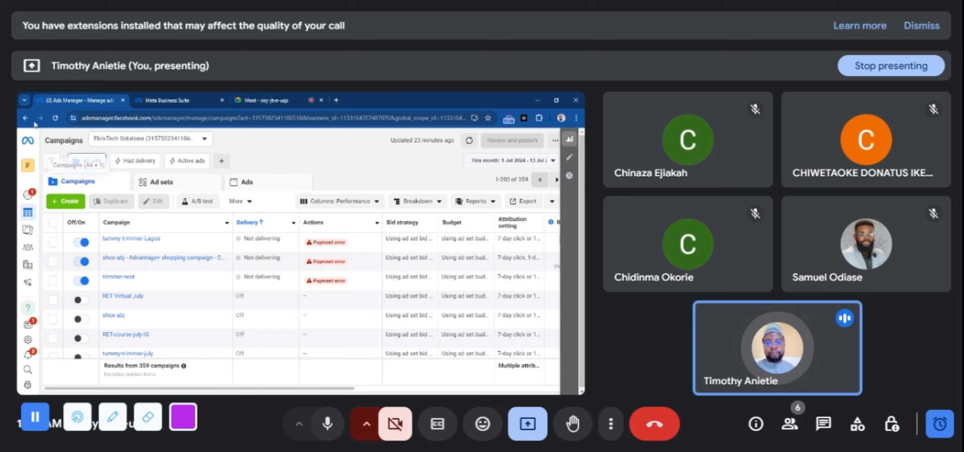
Go to facebook.com, expand the full list of shortcuts and open Ads Manager from it
{"action": "left_click", "coordinate": [126, 118]}
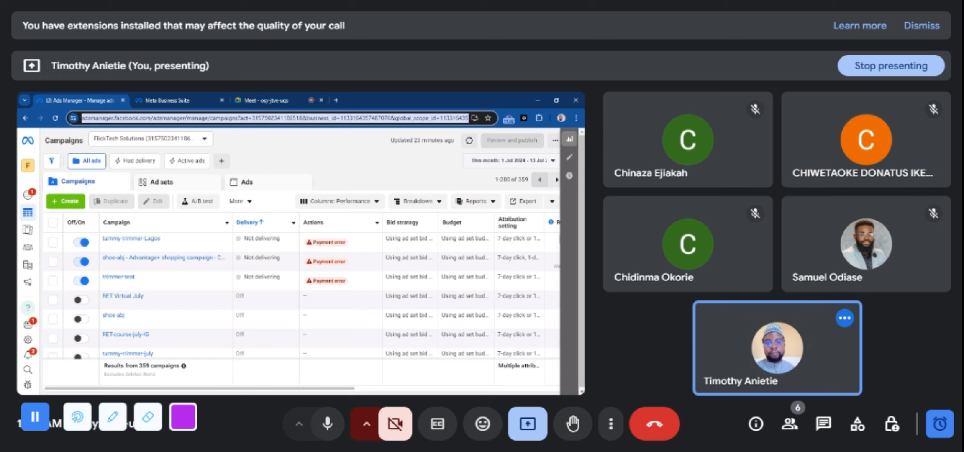
{"action": "type", "text": "facebook"}
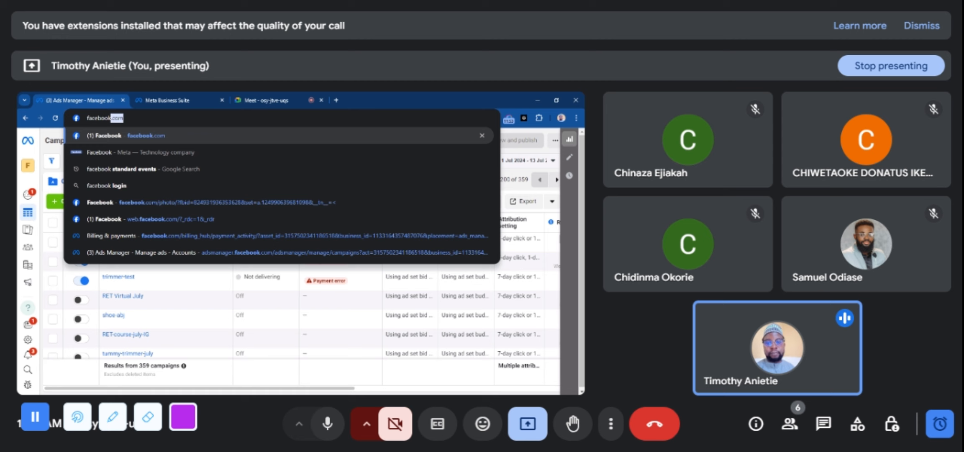
{"action": "key", "text": "Return"}
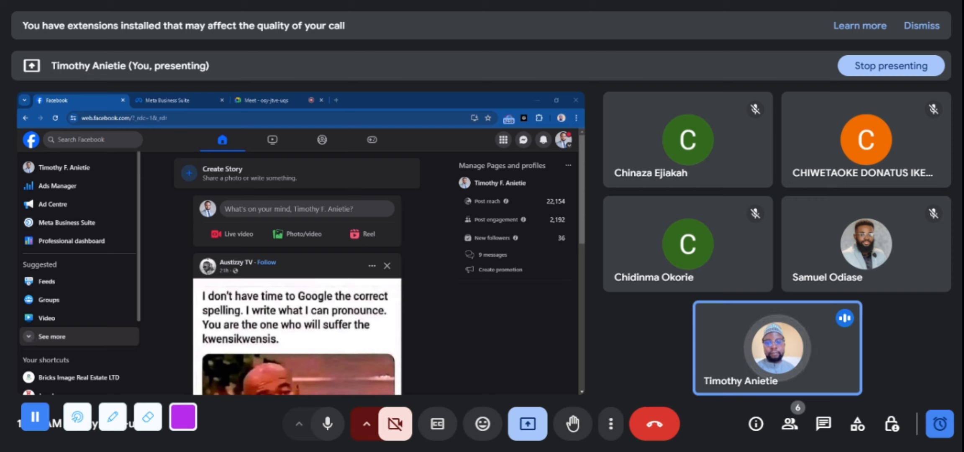
{"action": "left_click", "coordinate": [30, 341]}
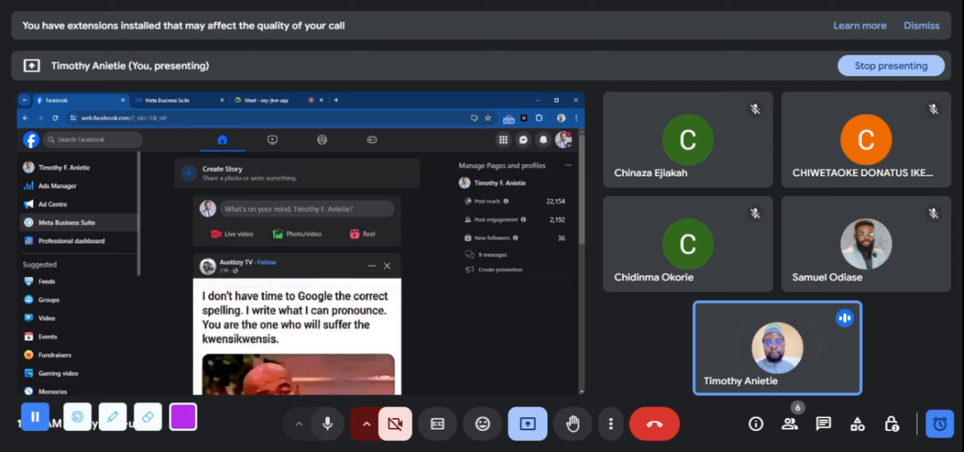
{"action": "left_click", "coordinate": [61, 189]}
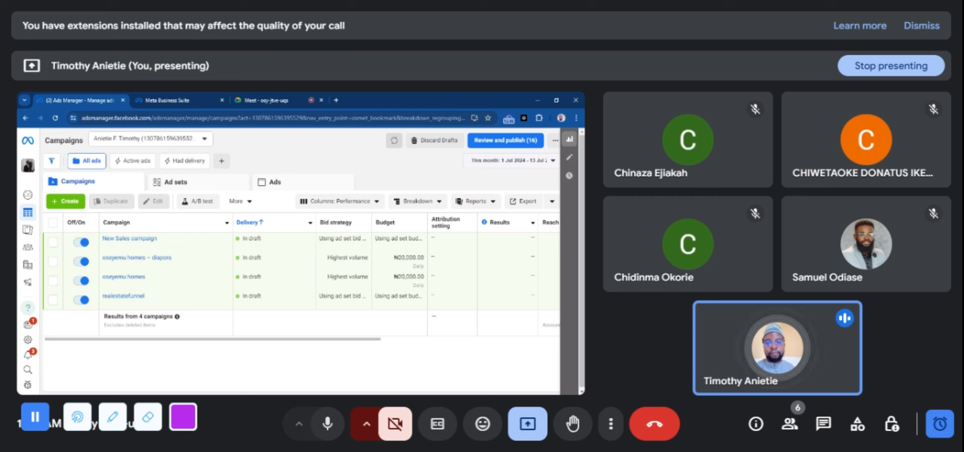
Switch the Campaigns view to the FlickTech Solutions ad account
{"action": "left_click", "coordinate": [203, 140]}
{"action": "left_click", "coordinate": [203, 139]}
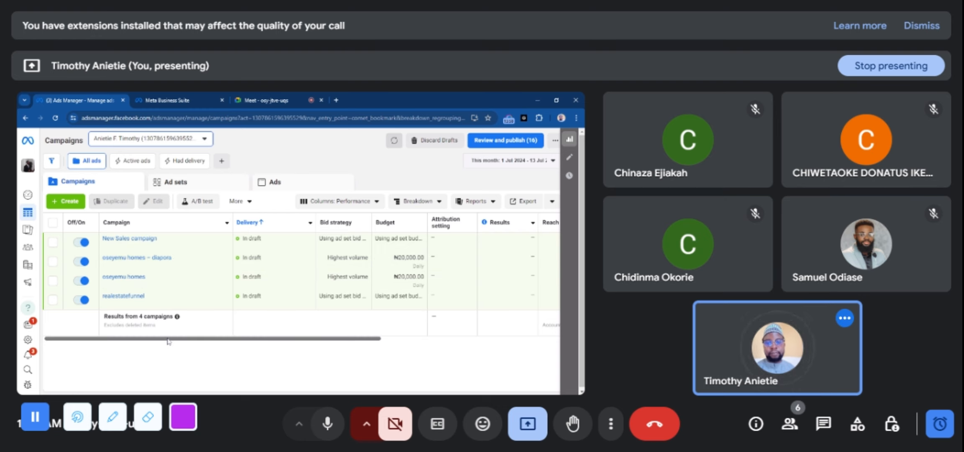
{"action": "left_click", "coordinate": [204, 138]}
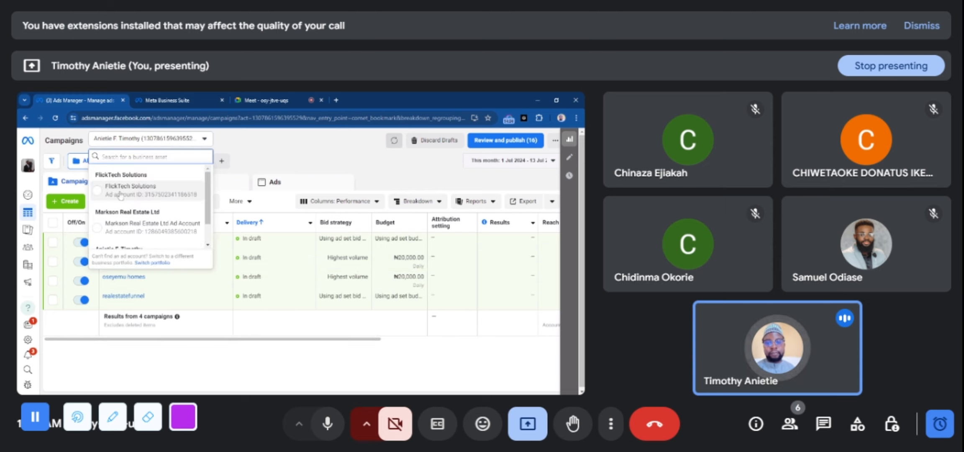
{"action": "scroll", "coordinate": [125, 238], "scroll_direction": "down", "scroll_amount": 2}
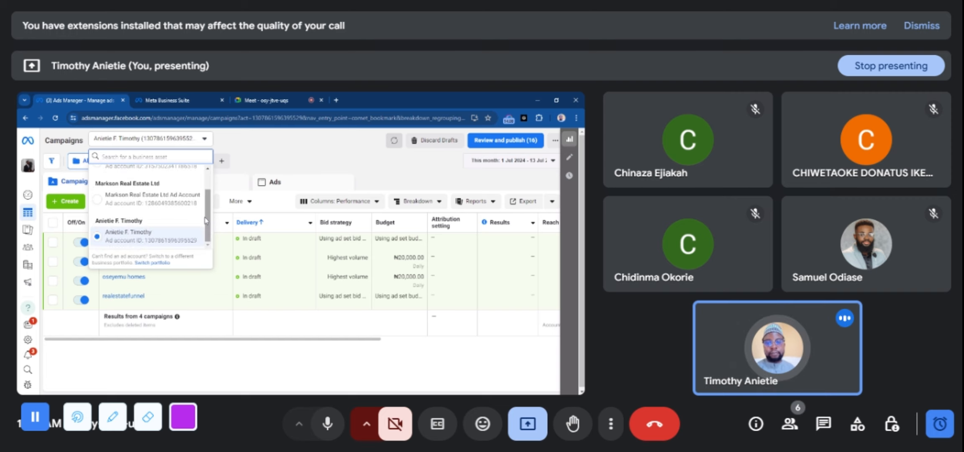
{"action": "scroll", "coordinate": [204, 186], "scroll_direction": "up", "scroll_amount": 1}
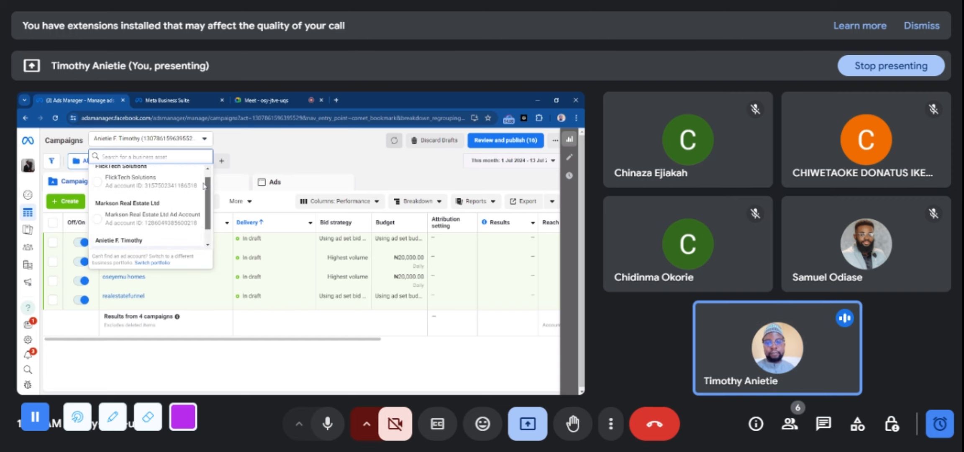
{"action": "left_click", "coordinate": [126, 187]}
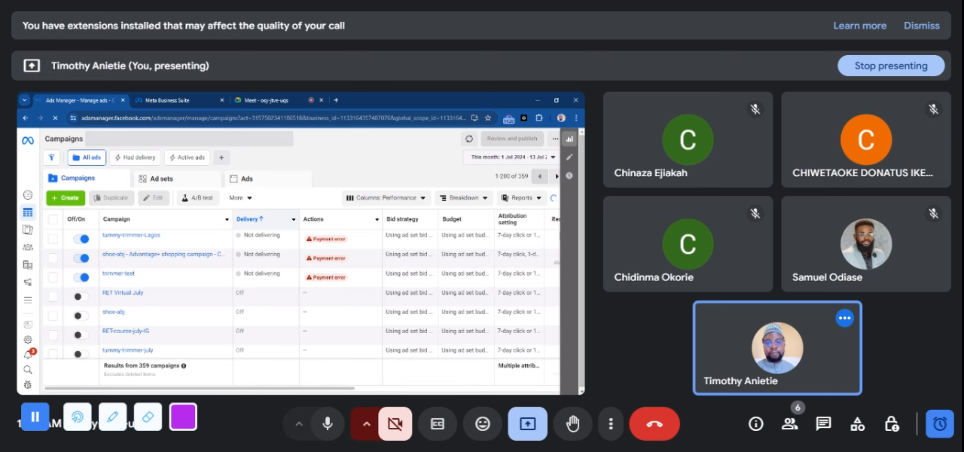
Open the setup for a new campaign and examine the available campaign objectives and their descriptions
{"action": "left_click", "coordinate": [60, 201]}
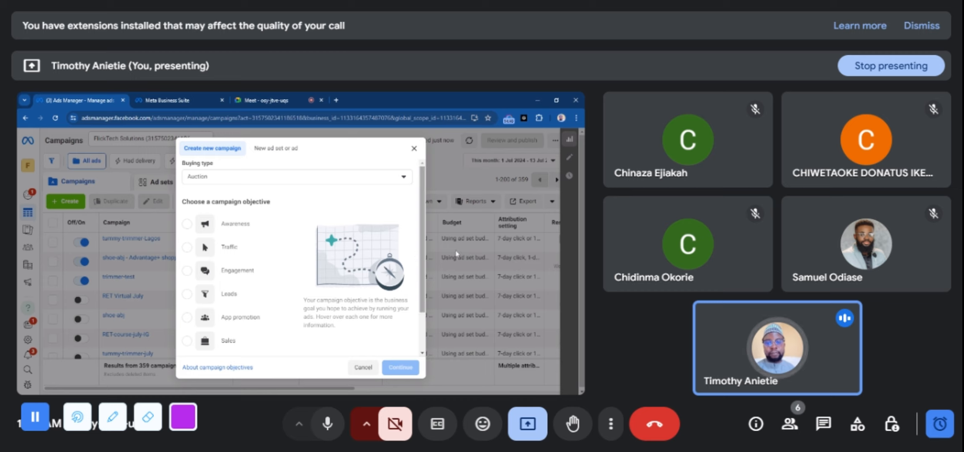
{"action": "scroll", "coordinate": [423, 254], "scroll_direction": "down", "scroll_amount": 1}
{"action": "scroll", "coordinate": [425, 254], "scroll_direction": "down", "scroll_amount": 2}
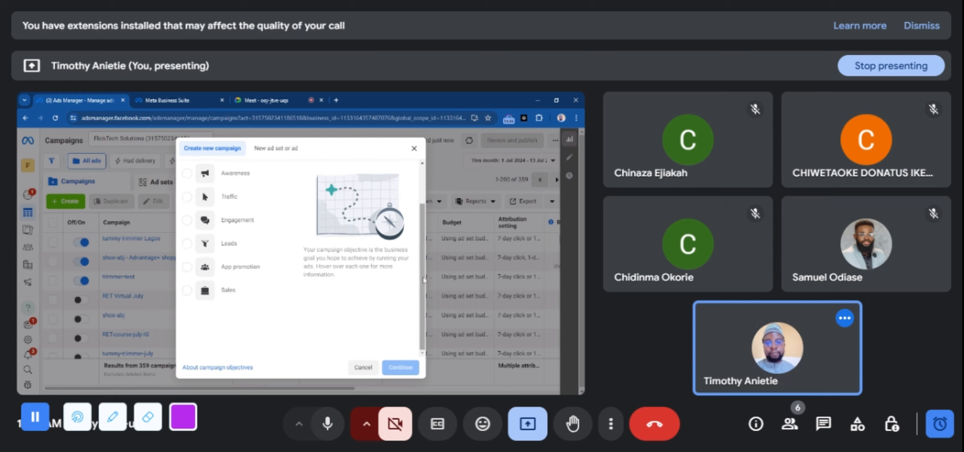
{"action": "scroll", "coordinate": [424, 269], "scroll_direction": "up", "scroll_amount": 1}
{"action": "scroll", "coordinate": [422, 268], "scroll_direction": "up", "scroll_amount": 3}
{"action": "scroll", "coordinate": [422, 272], "scroll_direction": "down", "scroll_amount": 3}
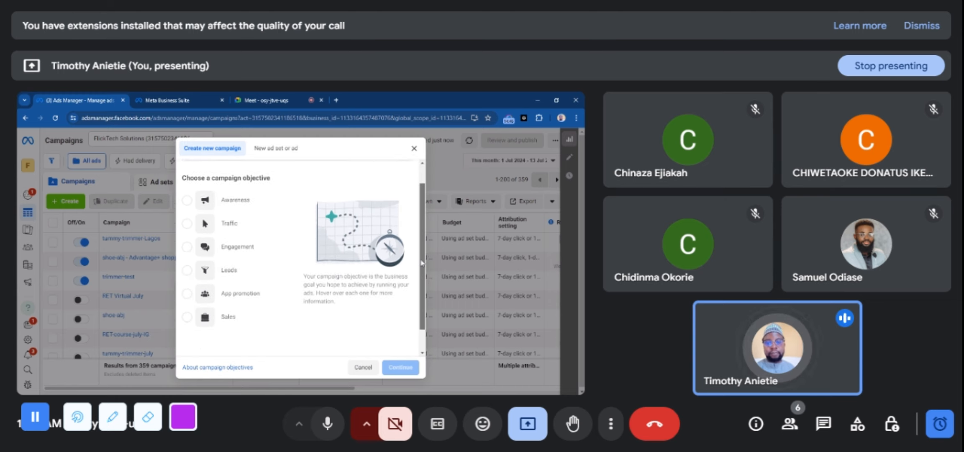
{"action": "left_click_drag", "start_coordinate": [423, 275], "coordinate": [422, 278]}
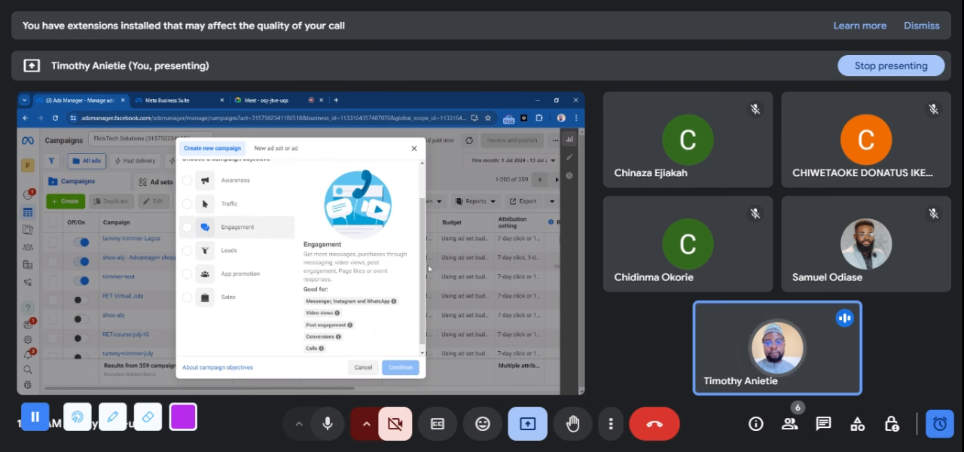
{"action": "scroll", "coordinate": [415, 230], "scroll_direction": "up", "scroll_amount": 2}
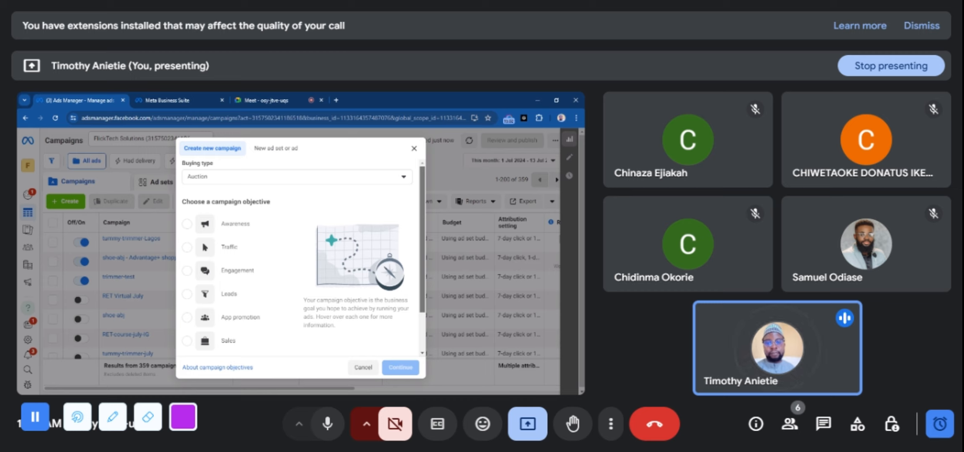
{"action": "scroll", "coordinate": [423, 254], "scroll_direction": "down", "scroll_amount": 2}
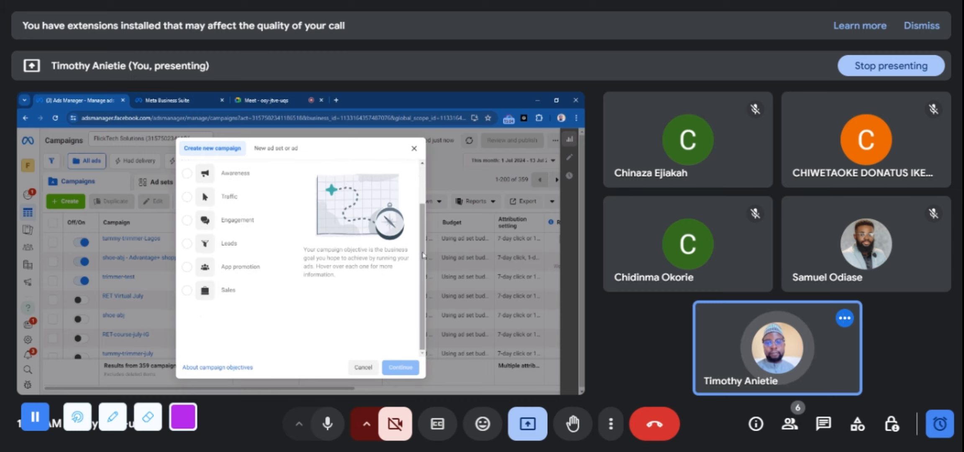
{"action": "scroll", "coordinate": [422, 253], "scroll_direction": "up", "scroll_amount": 2}
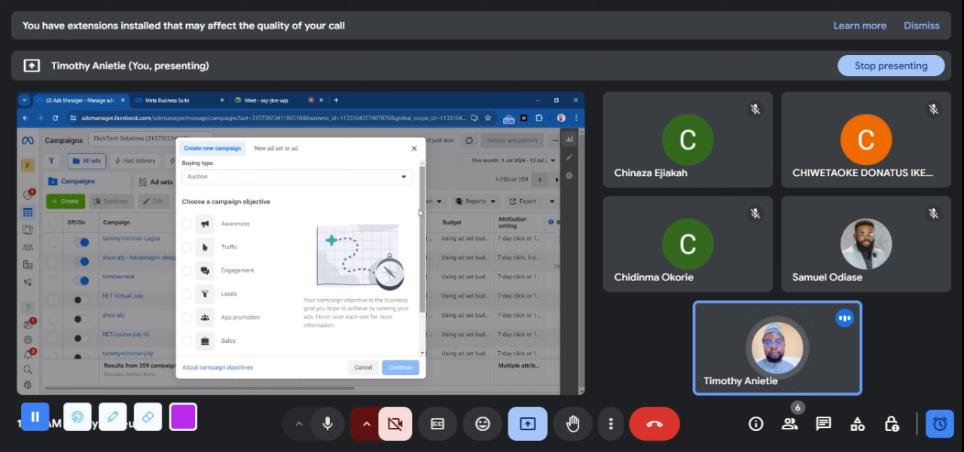
{"action": "mouse_move", "coordinate": [231, 229]}
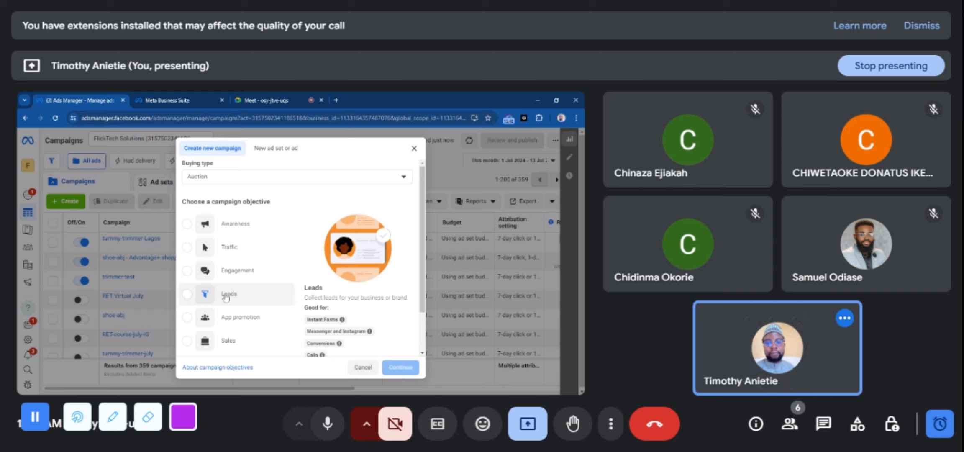
{"action": "left_click", "coordinate": [203, 294]}
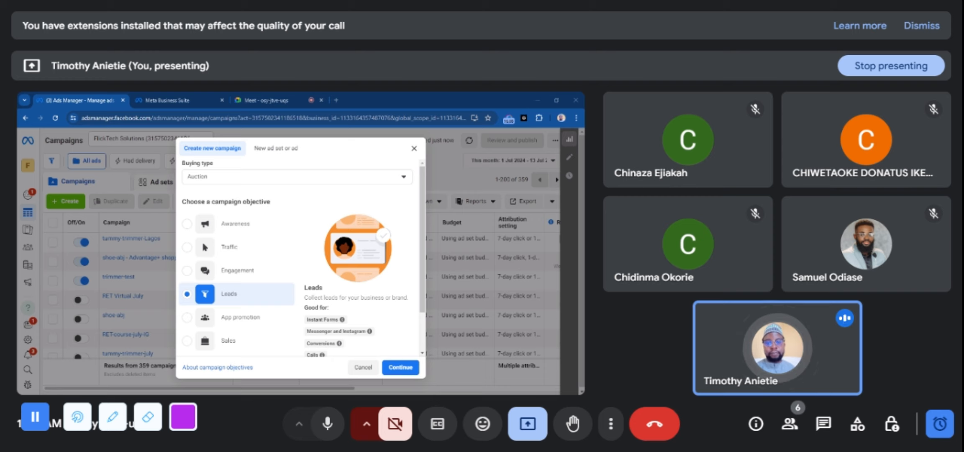
{"action": "left_click", "coordinate": [400, 369]}
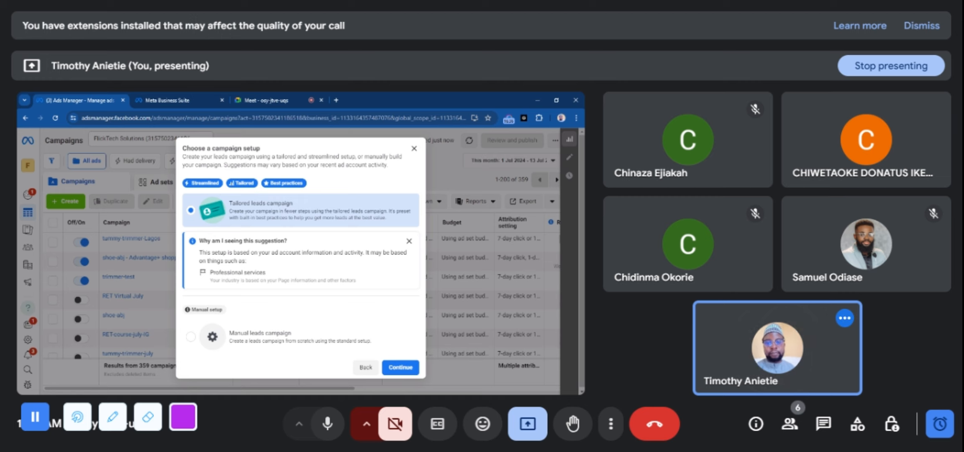
{"action": "left_click", "coordinate": [263, 101]}
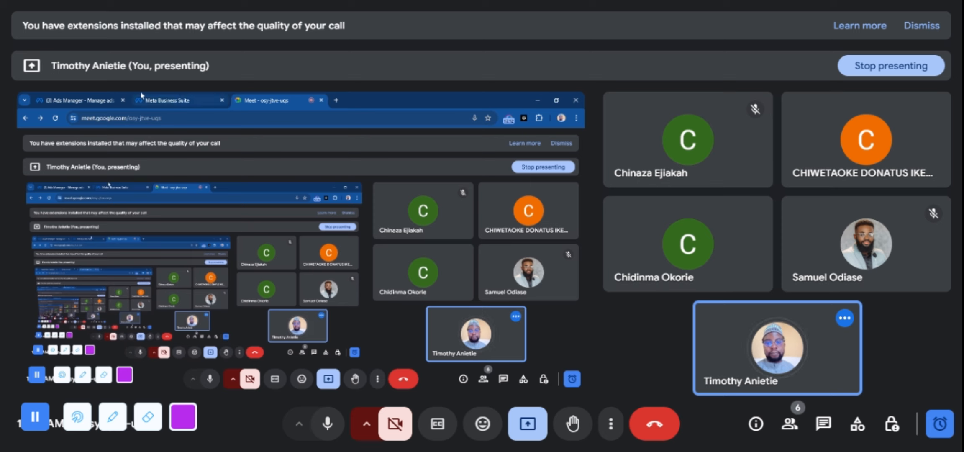
{"action": "left_click", "coordinate": [89, 96]}
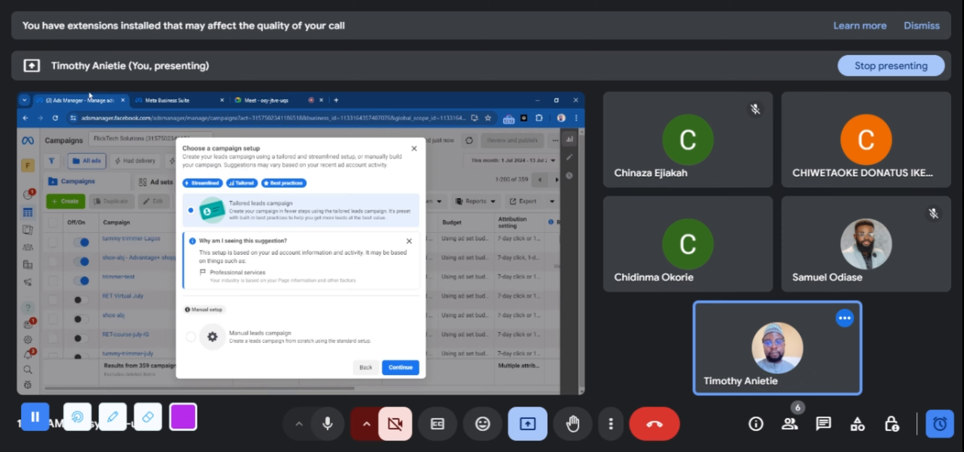
{"action": "left_click", "coordinate": [258, 96]}
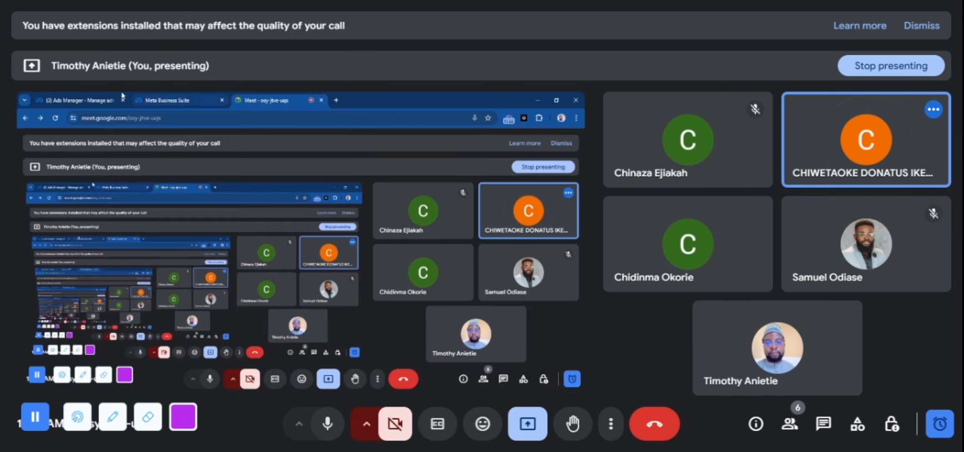
{"action": "left_click", "coordinate": [96, 96]}
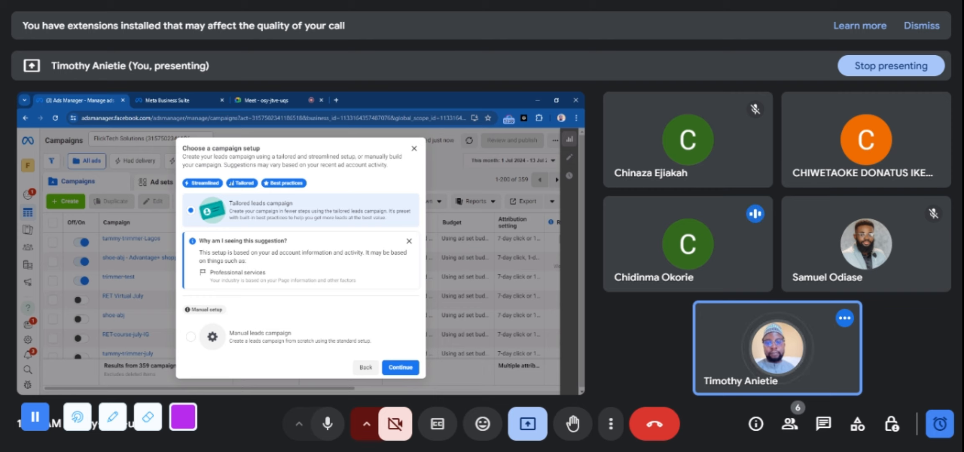
{"action": "left_click", "coordinate": [414, 150]}
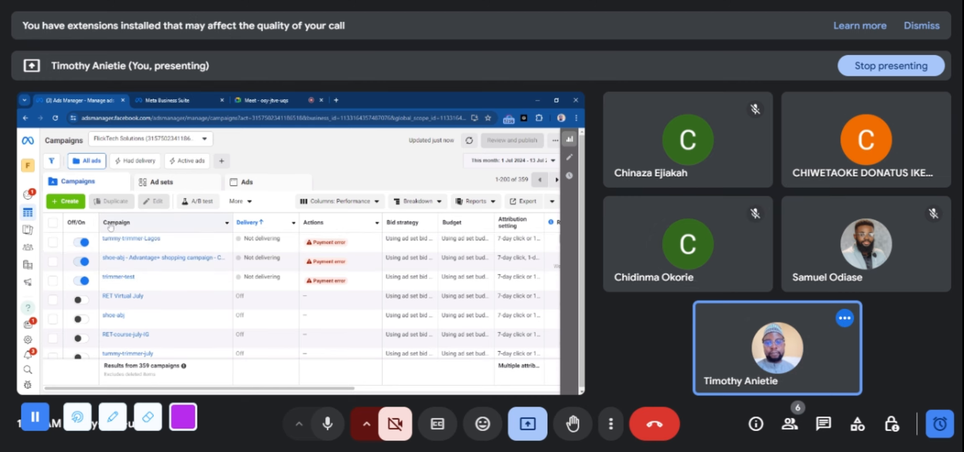
Start a new campaign with the Leads objective and proceed to the choice of campaign setup
{"action": "left_click", "coordinate": [65, 202]}
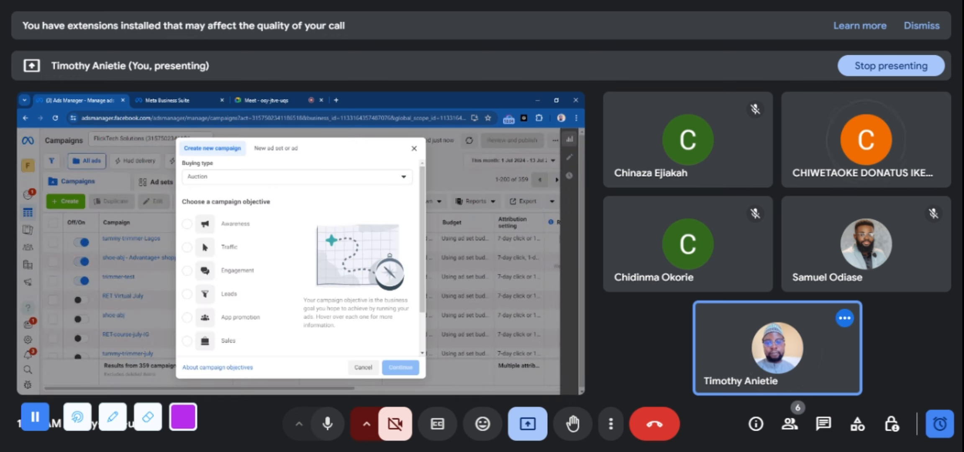
{"action": "mouse_move", "coordinate": [242, 298]}
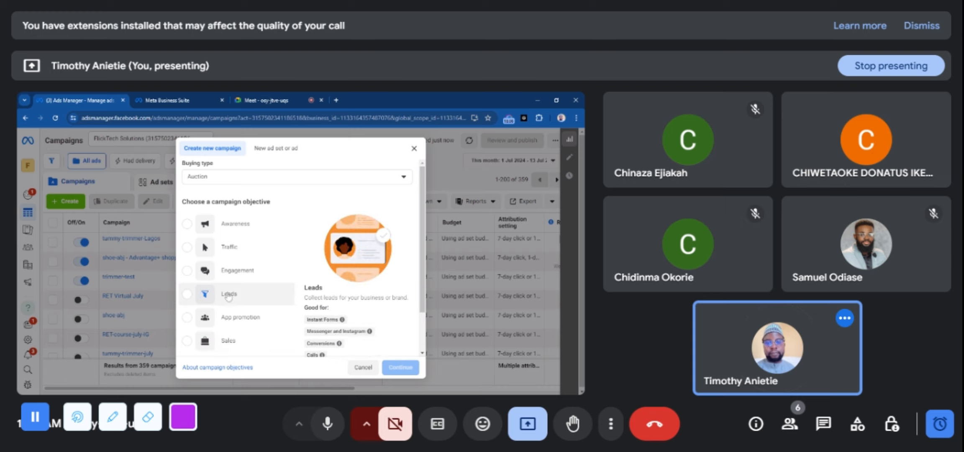
{"action": "mouse_move", "coordinate": [248, 318]}
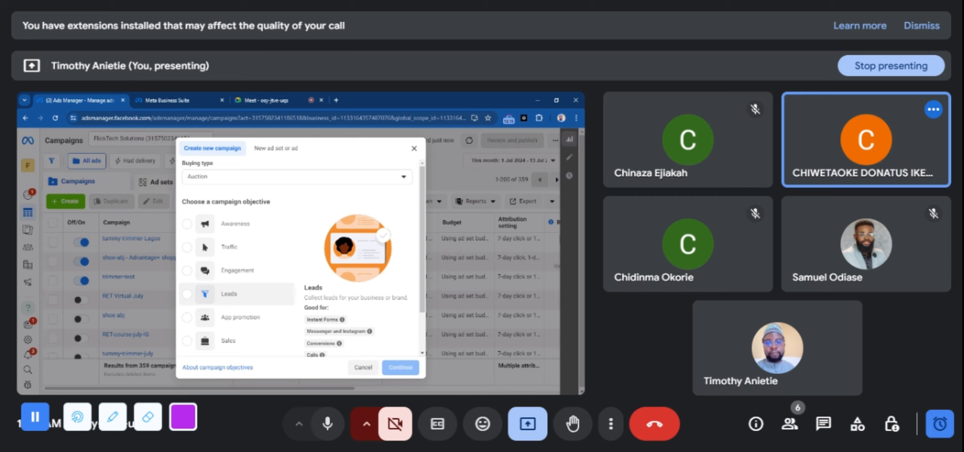
{"action": "left_click", "coordinate": [226, 295]}
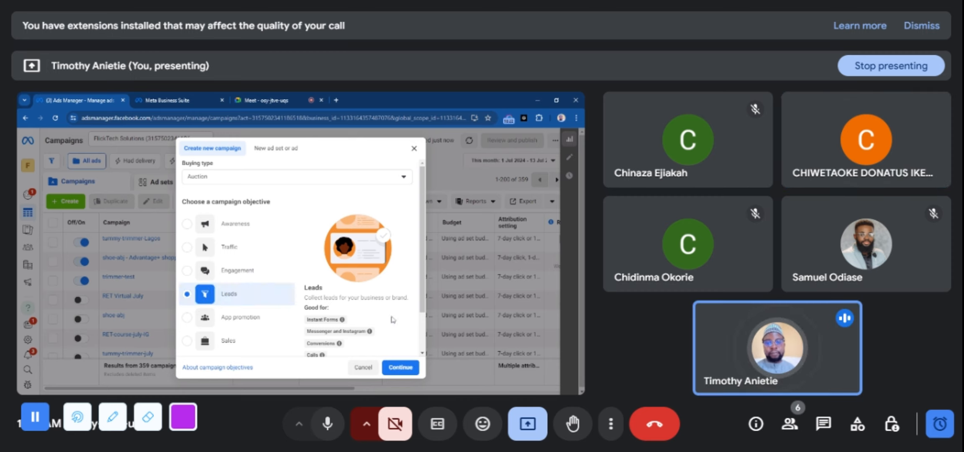
{"action": "left_click", "coordinate": [399, 368]}
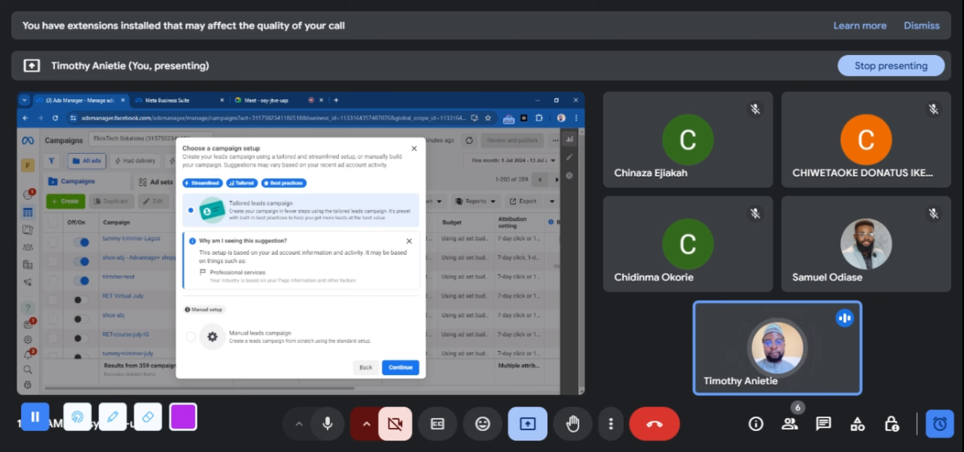
Choose the Manual leads campaign setup and continue to the campaign's editing page
{"action": "double_click", "coordinate": [256, 272]}
{"action": "left_click", "coordinate": [259, 273]}
{"action": "left_click", "coordinate": [191, 338]}
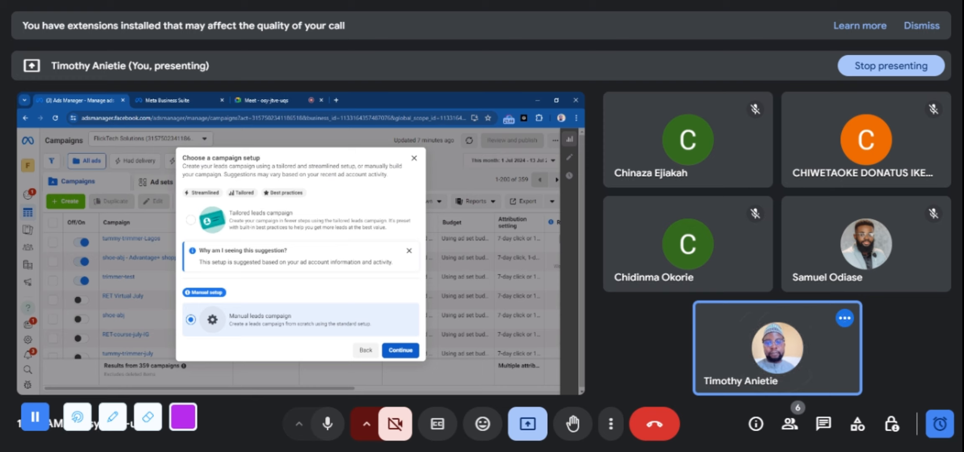
{"action": "left_click", "coordinate": [400, 350]}
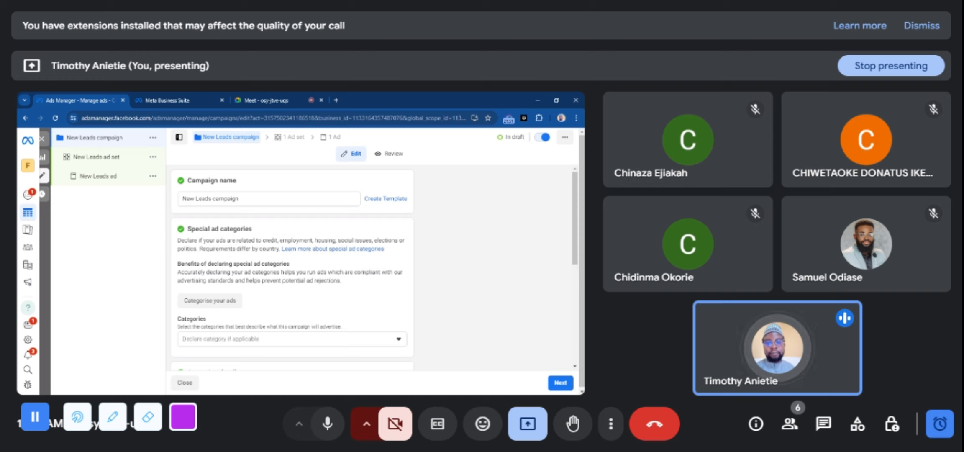
Rename the new leads campaign as "Alumni July Cohort"
{"action": "double_click", "coordinate": [214, 197]}
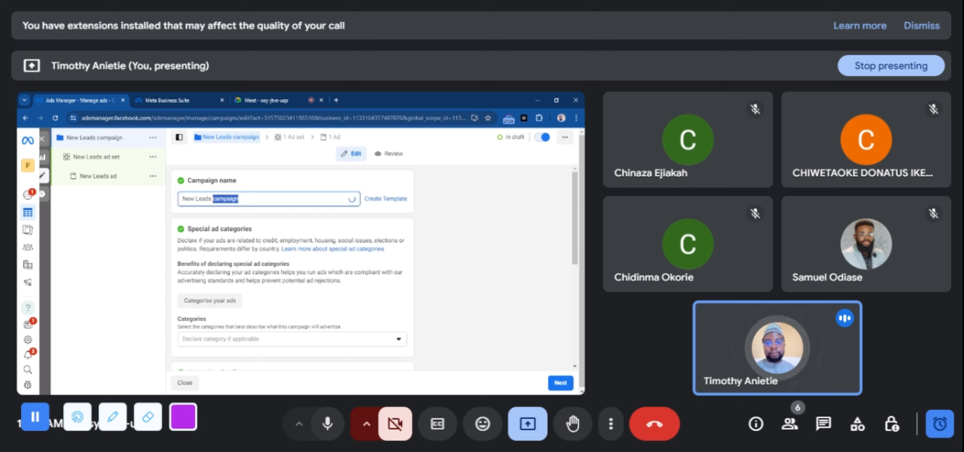
{"action": "key", "text": "ctrl+a"}
{"action": "type", "text": "Lead"}
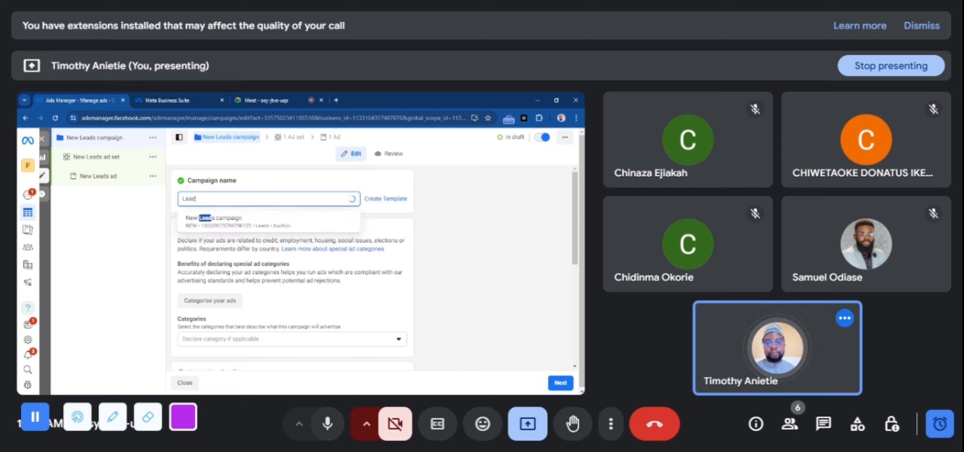
{"action": "key", "text": "BackSpace"}
{"action": "key", "text": "BackSpace"}
{"action": "key", "text": "BackSpace"}
{"action": "key", "text": "BackSpace"}
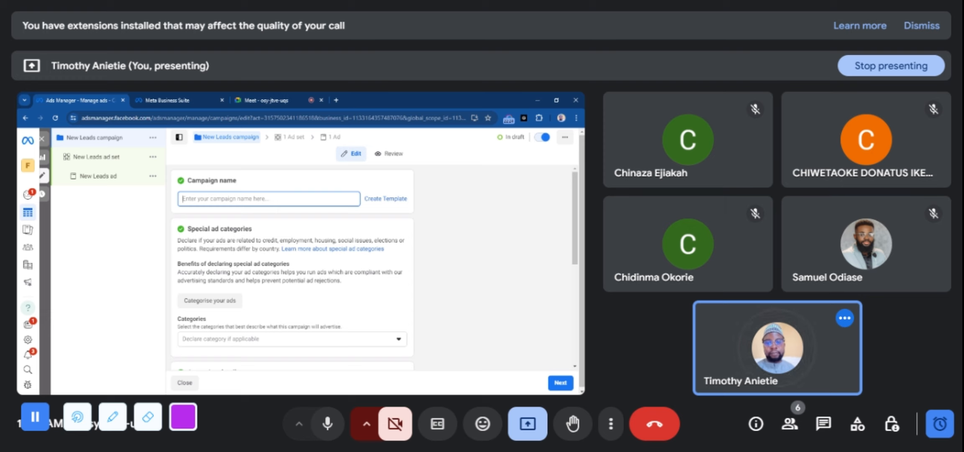
{"action": "type", "text": "Alumni Coh"}
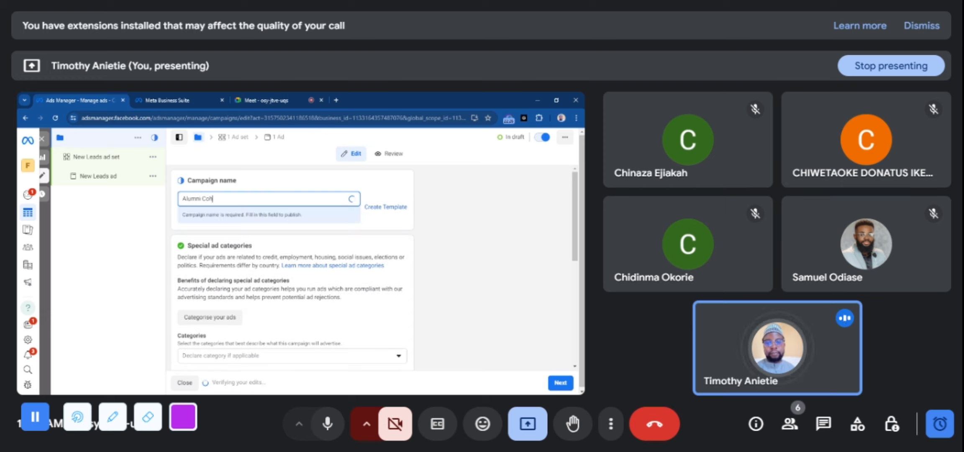
{"action": "type", "text": "ort"}
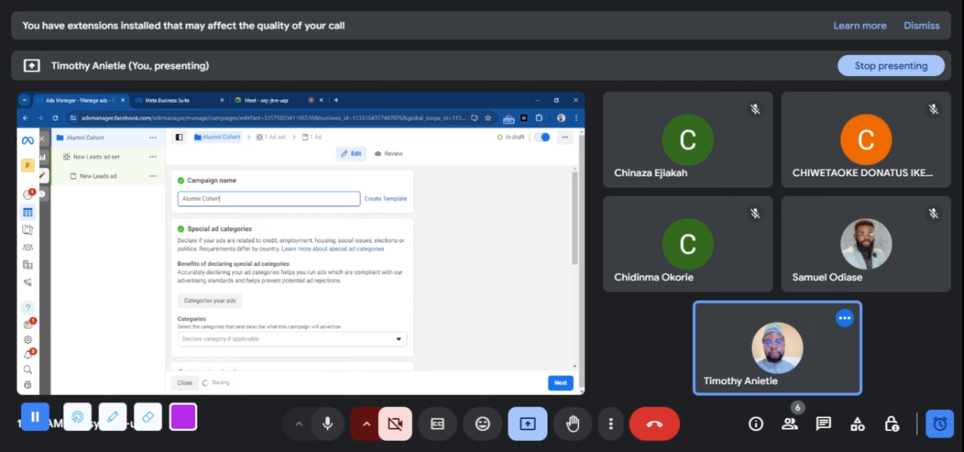
{"action": "left_click", "coordinate": [202, 199]}
{"action": "type", "text": "J"}
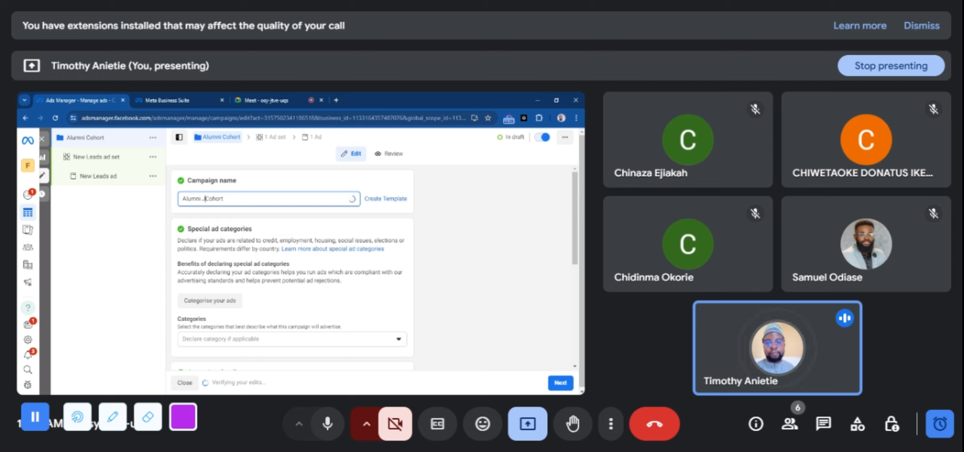
{"action": "type", "text": "uly"}
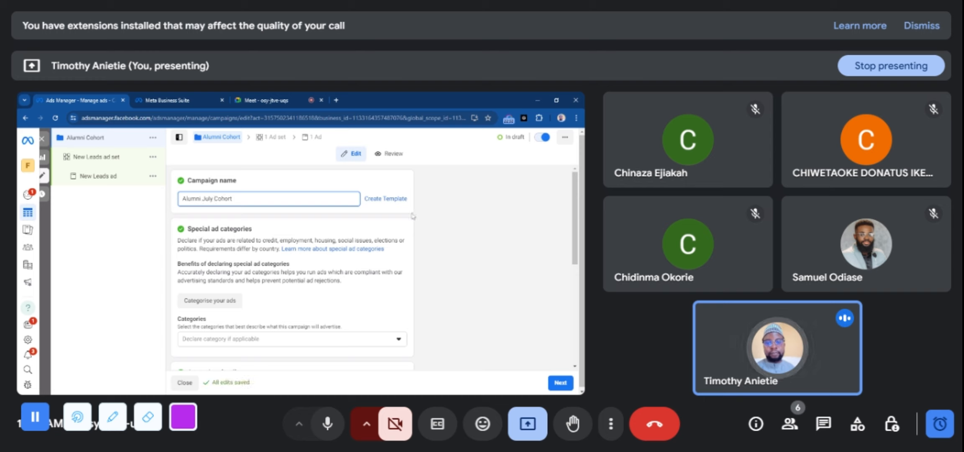
{"action": "left_click", "coordinate": [414, 217]}
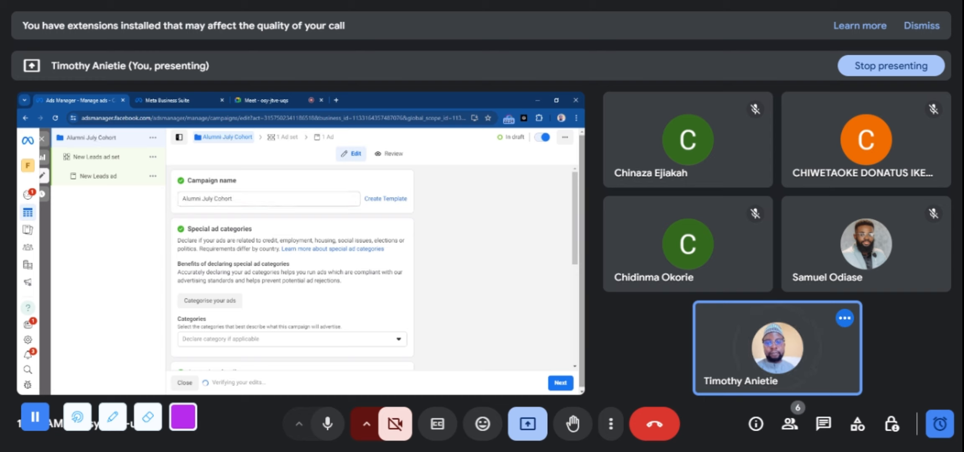
Examine the special ad category options, the campaign details, and the campaign budget and A/B test sections
{"action": "scroll", "coordinate": [293, 268], "scroll_direction": "down", "scroll_amount": 3}
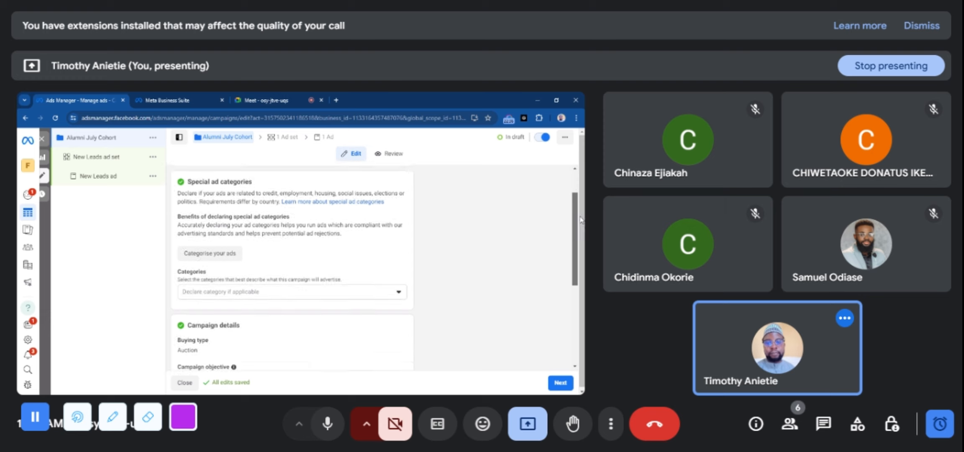
{"action": "left_click_drag", "start_coordinate": [583, 247], "coordinate": [581, 213]}
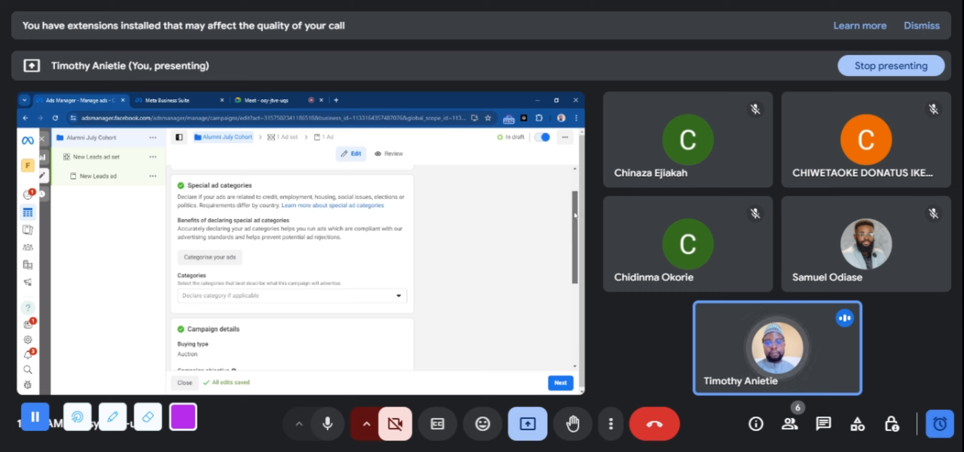
{"action": "scroll", "coordinate": [580, 229], "scroll_direction": "down", "scroll_amount": 1}
{"action": "left_click", "coordinate": [395, 266]}
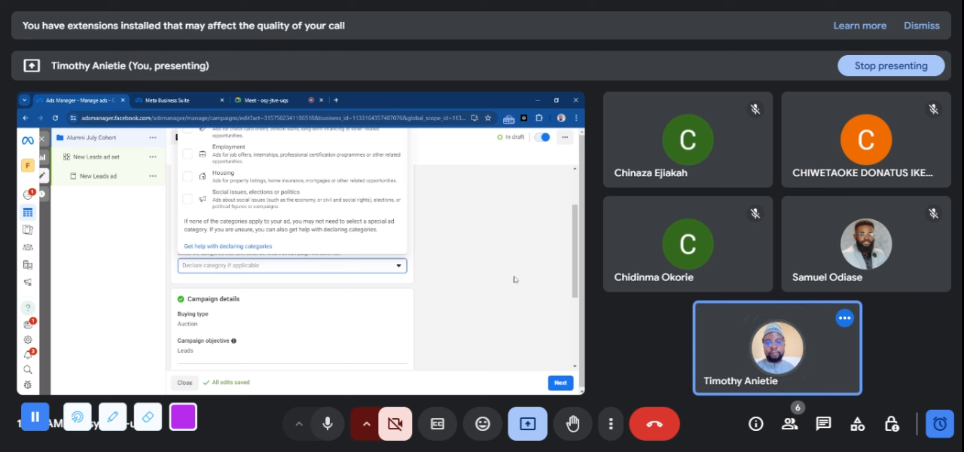
{"action": "left_click_drag", "start_coordinate": [576, 271], "coordinate": [576, 257]}
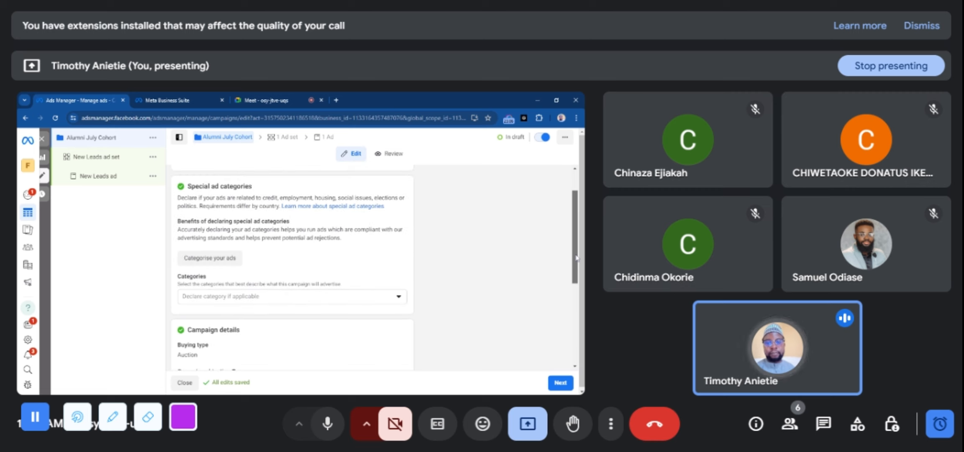
{"action": "left_click", "coordinate": [397, 300]}
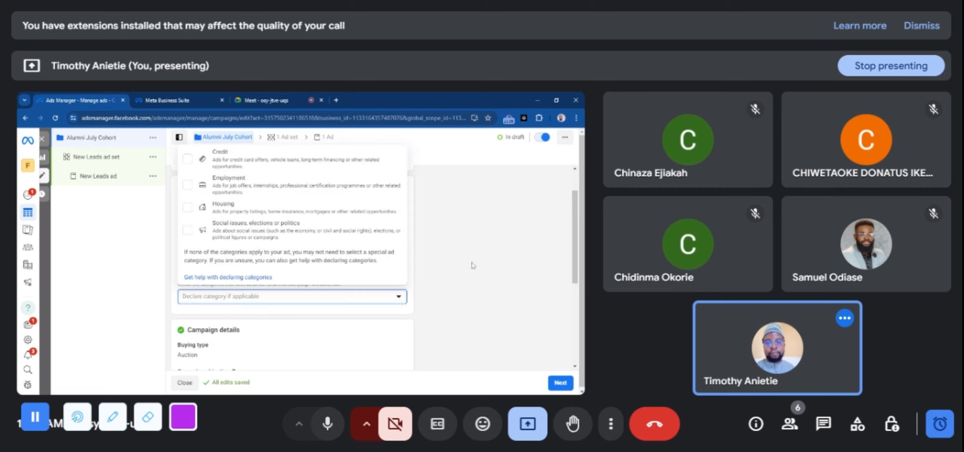
{"action": "left_click", "coordinate": [547, 232]}
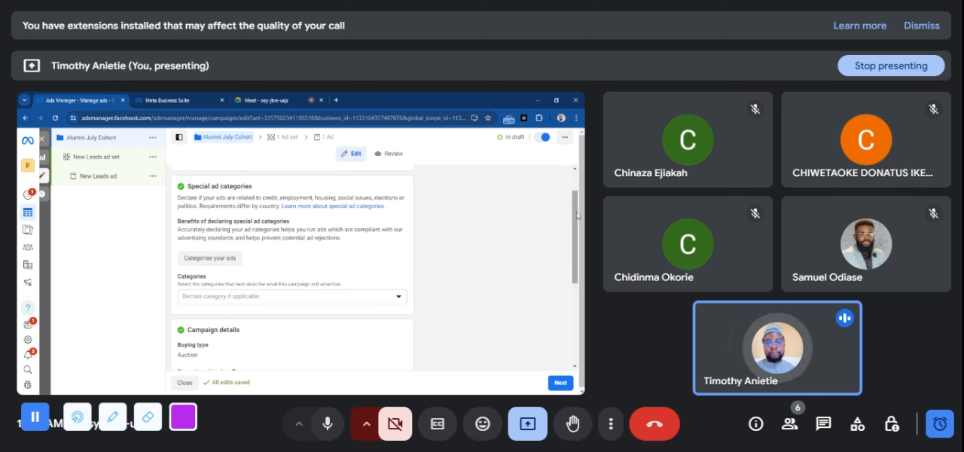
{"action": "left_click_drag", "start_coordinate": [575, 215], "coordinate": [576, 255]}
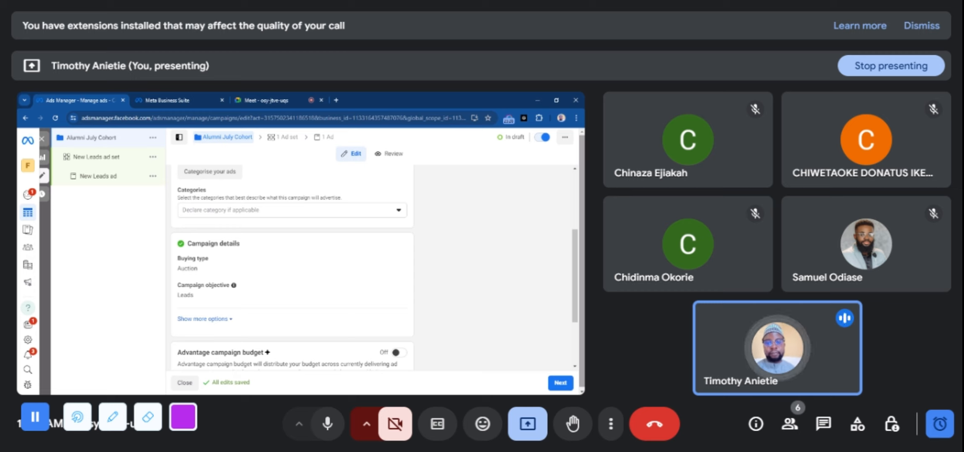
{"action": "scroll", "coordinate": [578, 273], "scroll_direction": "down", "scroll_amount": 2}
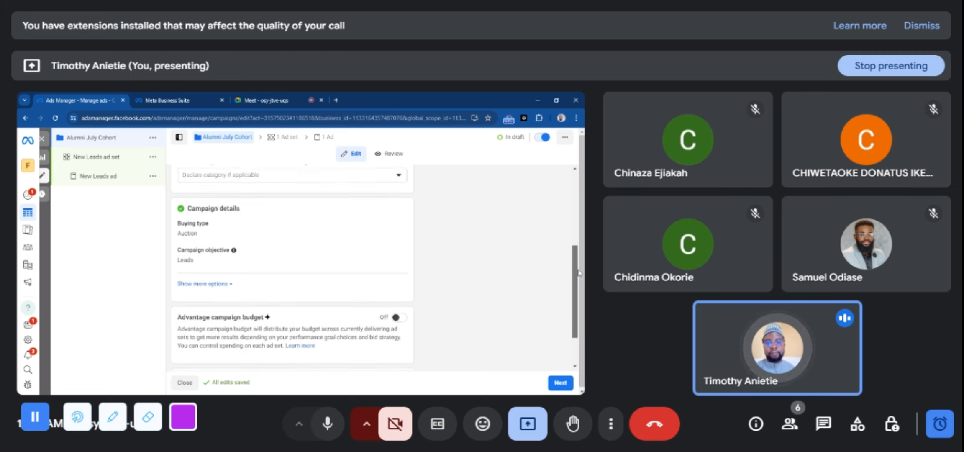
{"action": "scroll", "coordinate": [579, 273], "scroll_direction": "down", "scroll_amount": 2}
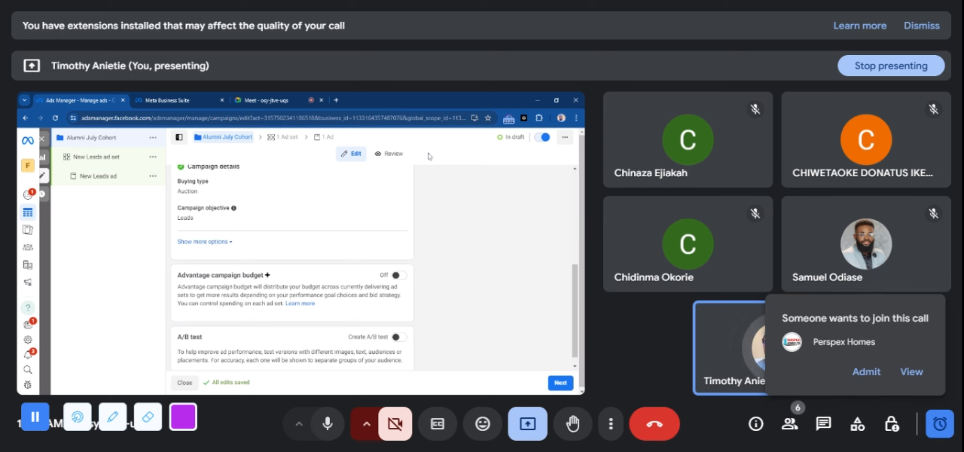
Switch to the Google Meet call, admit the waiting participant and return to Ads Manager
{"action": "left_click", "coordinate": [297, 98]}
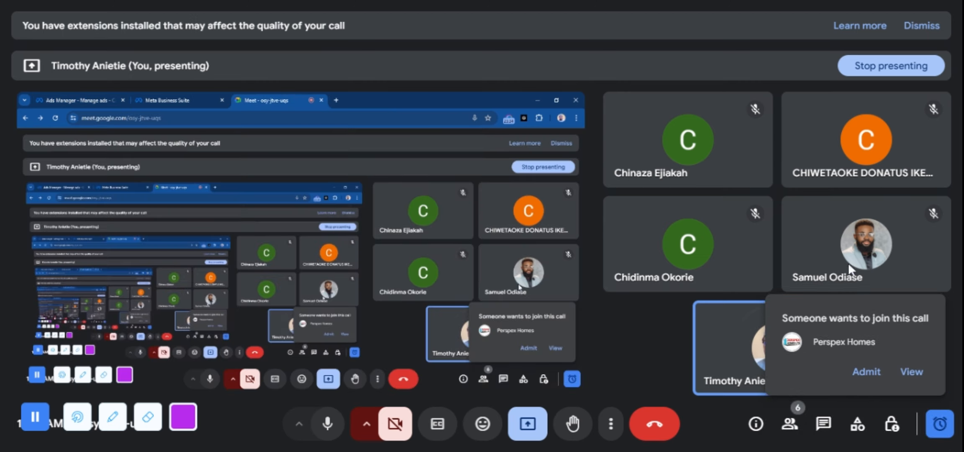
{"action": "left_click", "coordinate": [865, 372]}
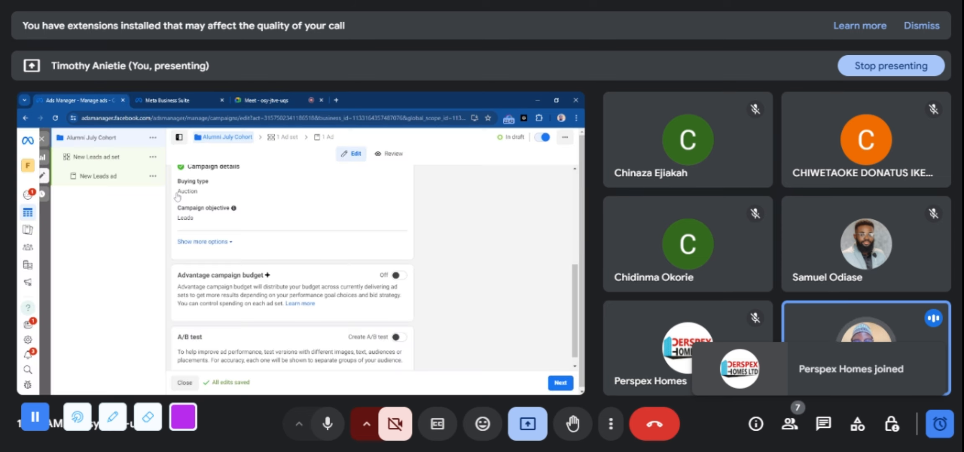
{"action": "left_click", "coordinate": [88, 100]}
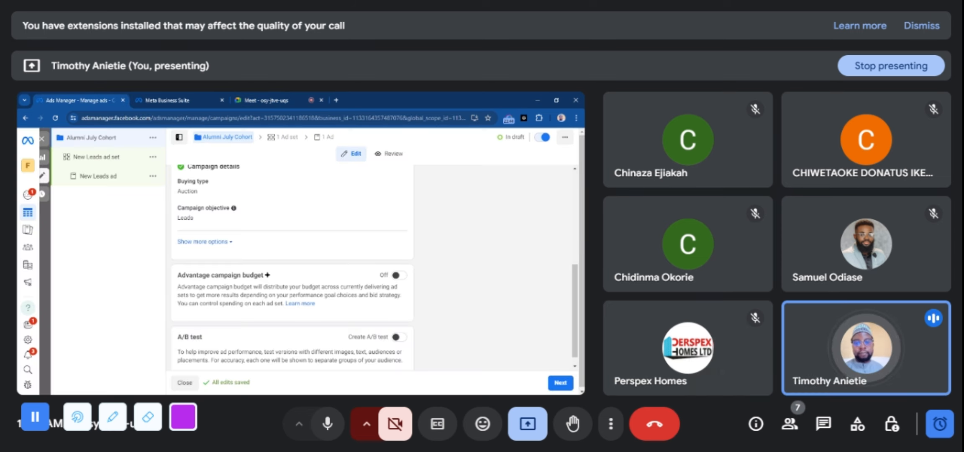
Turn on Advantage campaign budget for the Alumni July Cohort campaign and look over its budget scheduling options
{"action": "scroll", "coordinate": [285, 213], "scroll_direction": "down", "scroll_amount": 1}
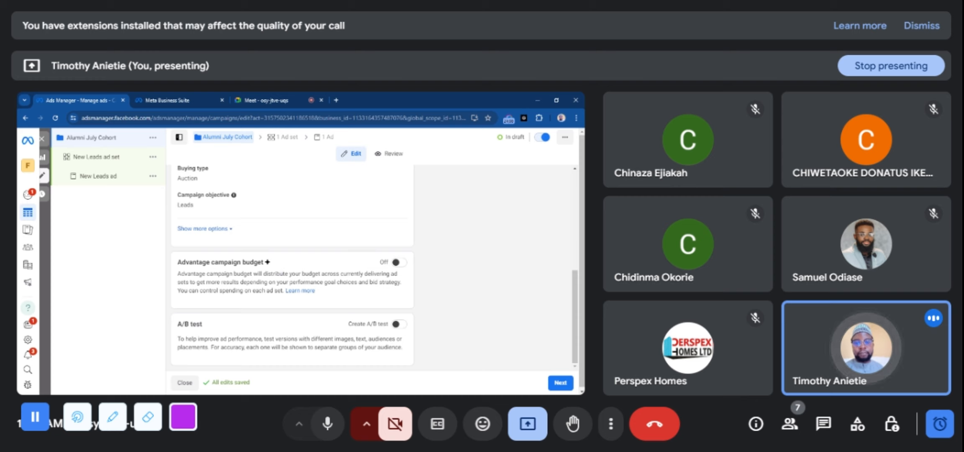
{"action": "left_click", "coordinate": [399, 263]}
{"action": "scroll", "coordinate": [581, 301], "scroll_direction": "down", "scroll_amount": 2}
{"action": "scroll", "coordinate": [582, 302], "scroll_direction": "down", "scroll_amount": 3}
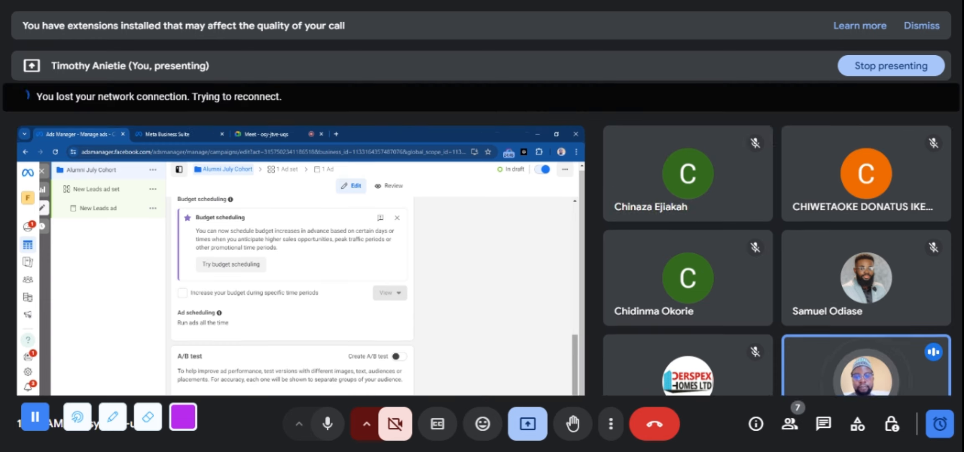
Set the campaign budget type to Lifetime budget under Advantage campaign budget
{"action": "scroll", "coordinate": [506, 317], "scroll_direction": "up", "scroll_amount": 2}
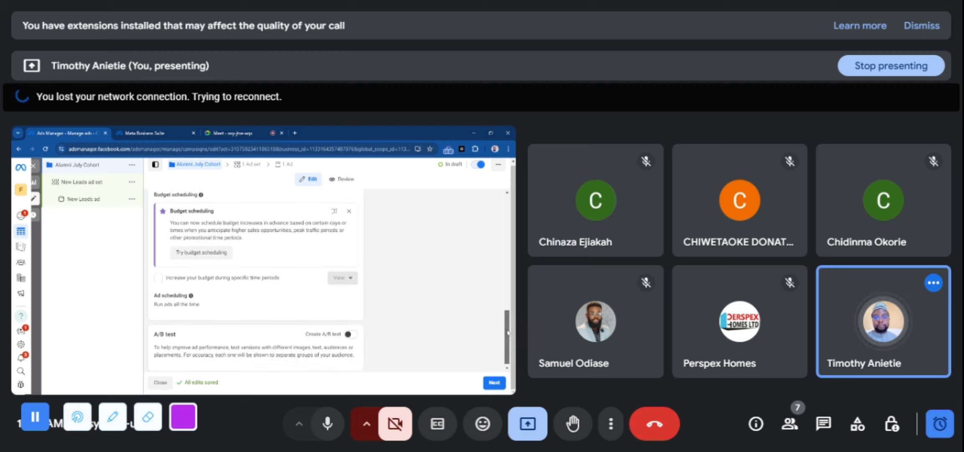
{"action": "left_click_drag", "start_coordinate": [505, 317], "coordinate": [506, 286]}
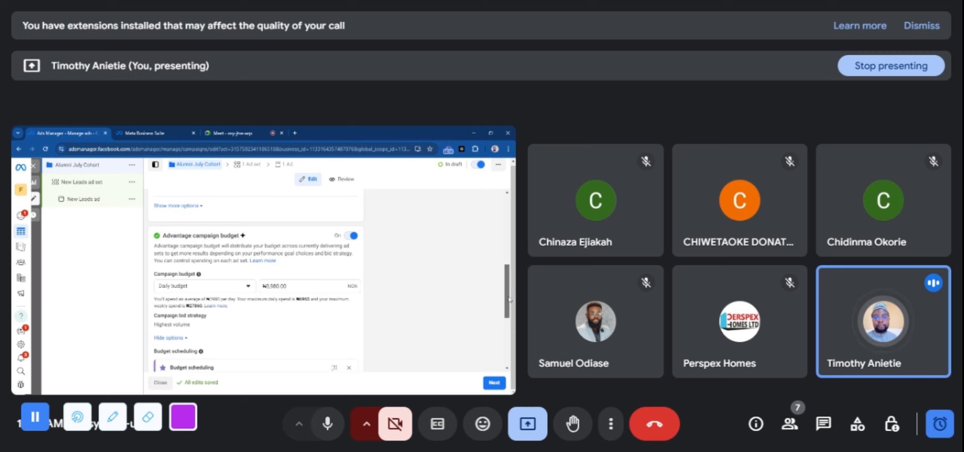
{"action": "left_click_drag", "start_coordinate": [510, 298], "coordinate": [509, 346]}
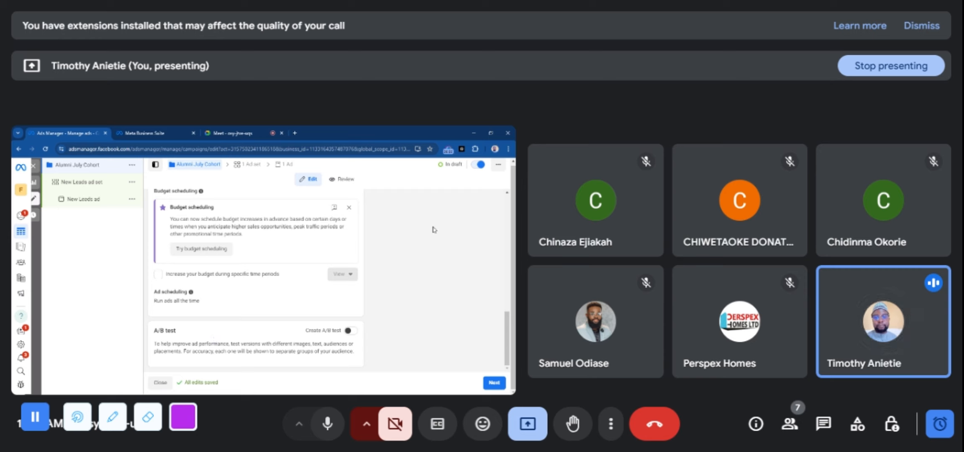
{"action": "left_click_drag", "start_coordinate": [507, 340], "coordinate": [504, 325]}
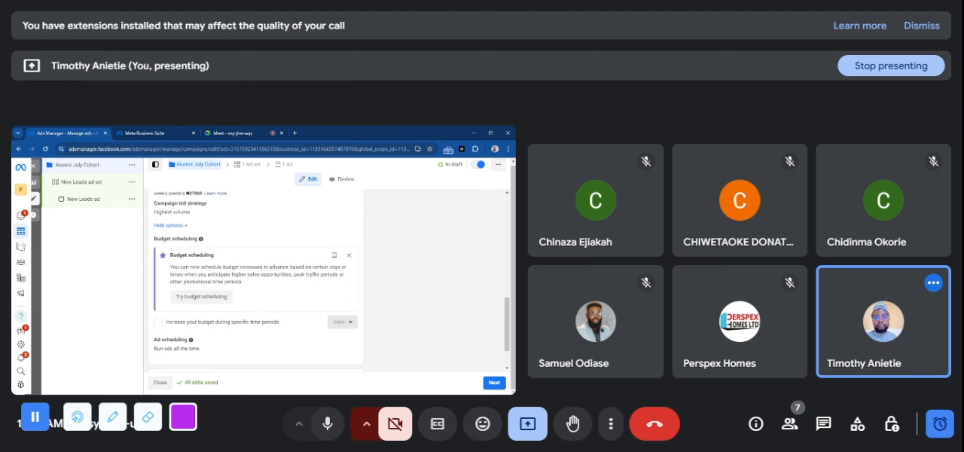
{"action": "scroll", "coordinate": [501, 286], "scroll_direction": "up", "scroll_amount": 5}
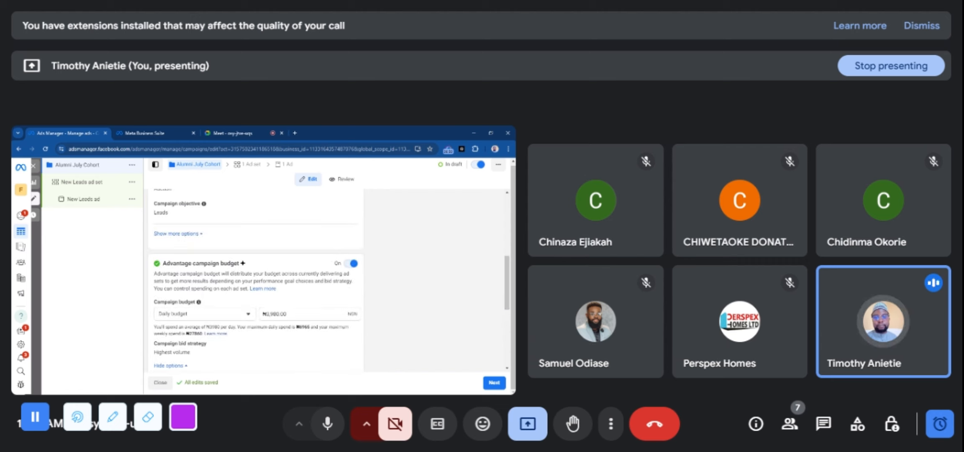
{"action": "scroll", "coordinate": [327, 289], "scroll_direction": "down", "scroll_amount": 3}
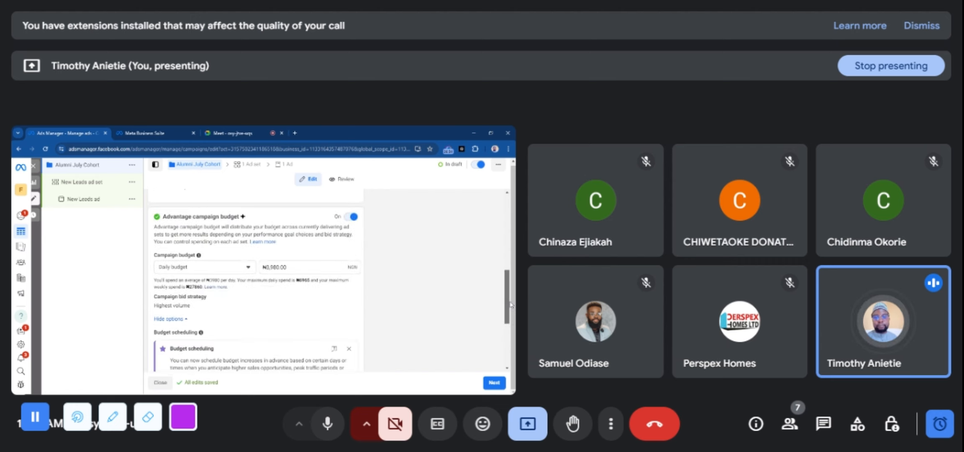
{"action": "left_click", "coordinate": [248, 240]}
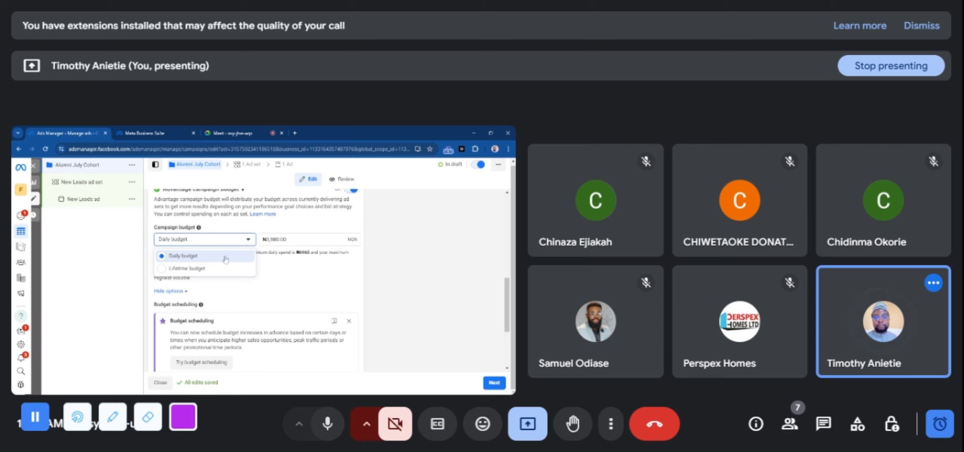
{"action": "left_click", "coordinate": [212, 269]}
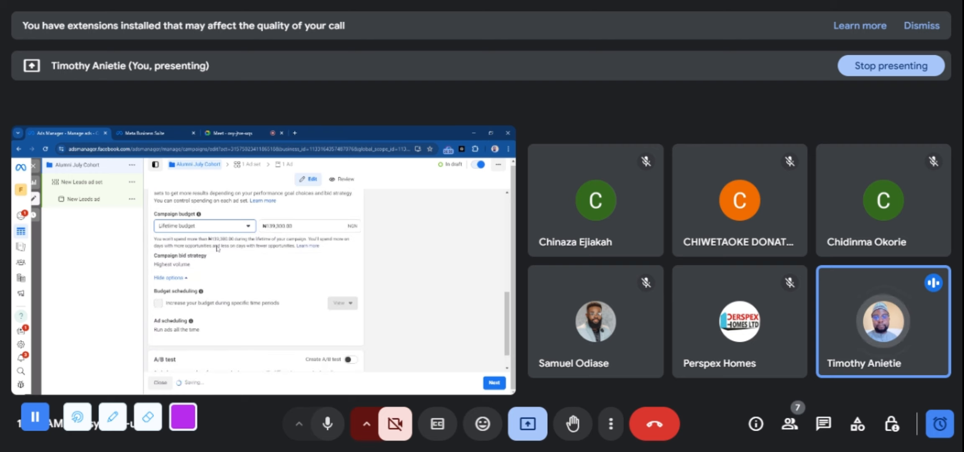
{"action": "left_click", "coordinate": [230, 132]}
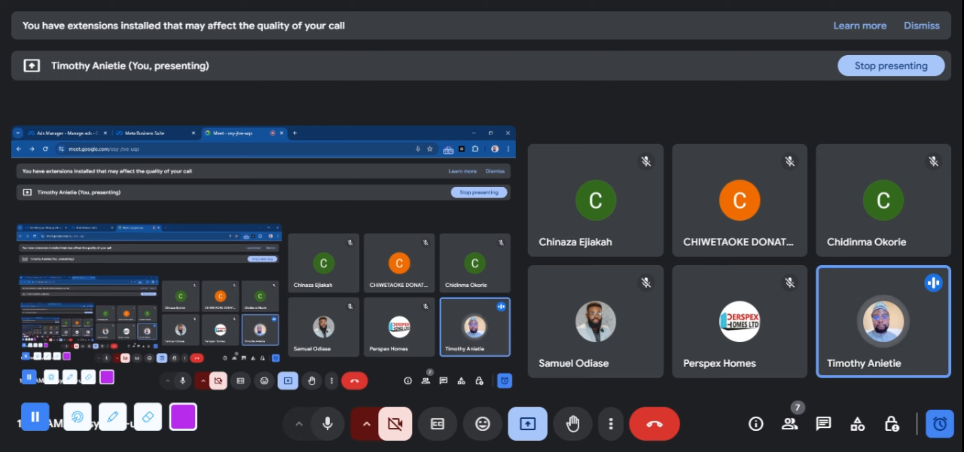
{"action": "left_click", "coordinate": [77, 132]}
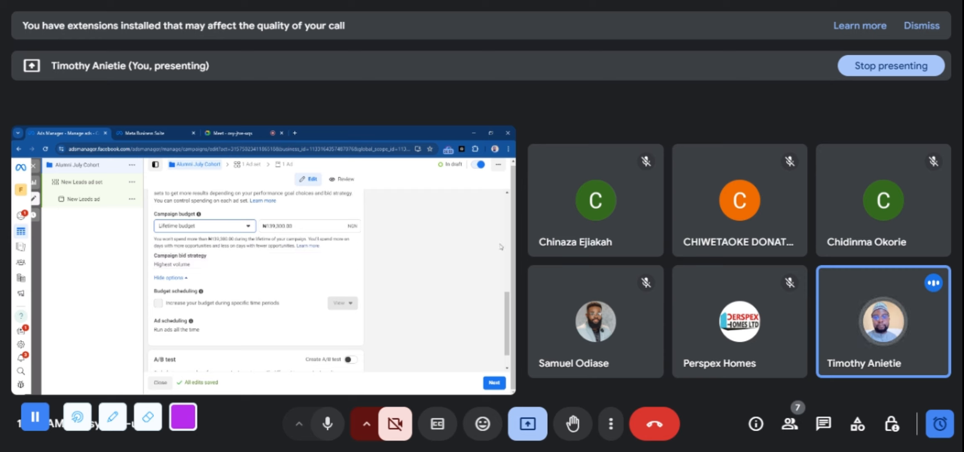
Set the campaign budget type to Daily budget under Advantage campaign budget
{"action": "scroll", "coordinate": [510, 331], "scroll_direction": "down", "scroll_amount": 2}
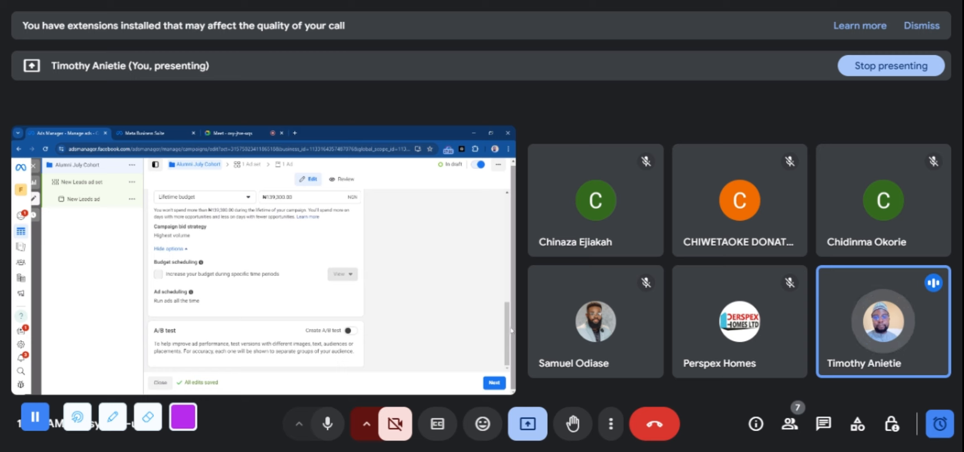
{"action": "scroll", "coordinate": [511, 330], "scroll_direction": "up", "scroll_amount": 3}
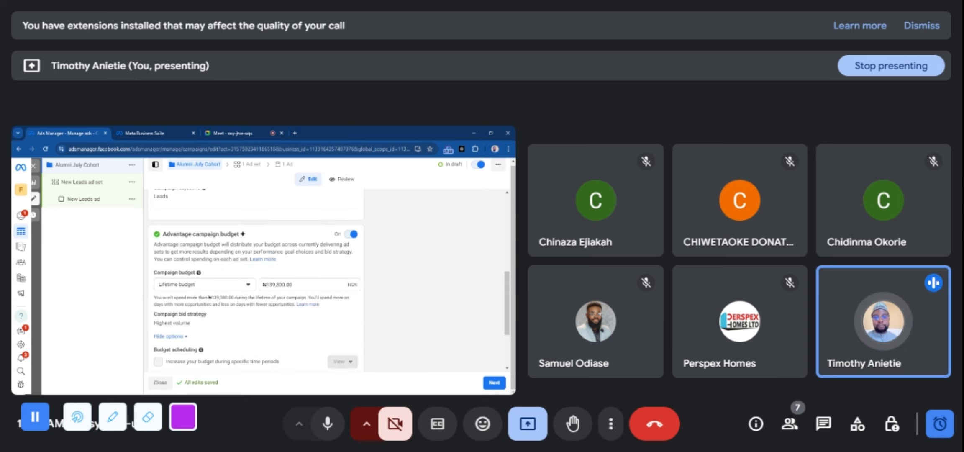
{"action": "left_click", "coordinate": [242, 289]}
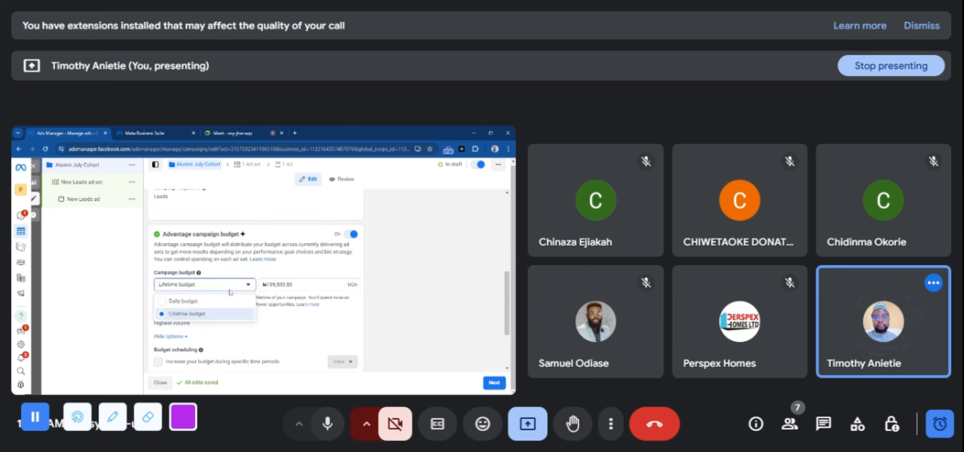
{"action": "left_click", "coordinate": [209, 303]}
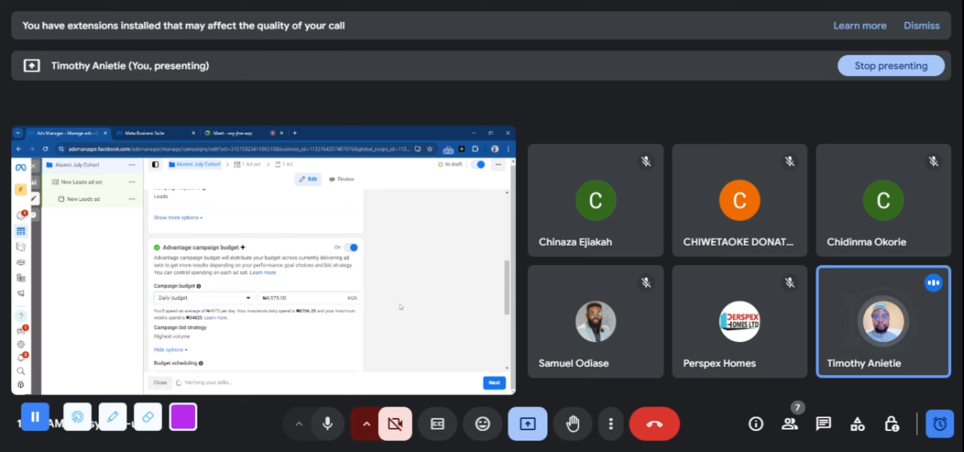
{"action": "left_click_drag", "start_coordinate": [507, 282], "coordinate": [514, 308]}
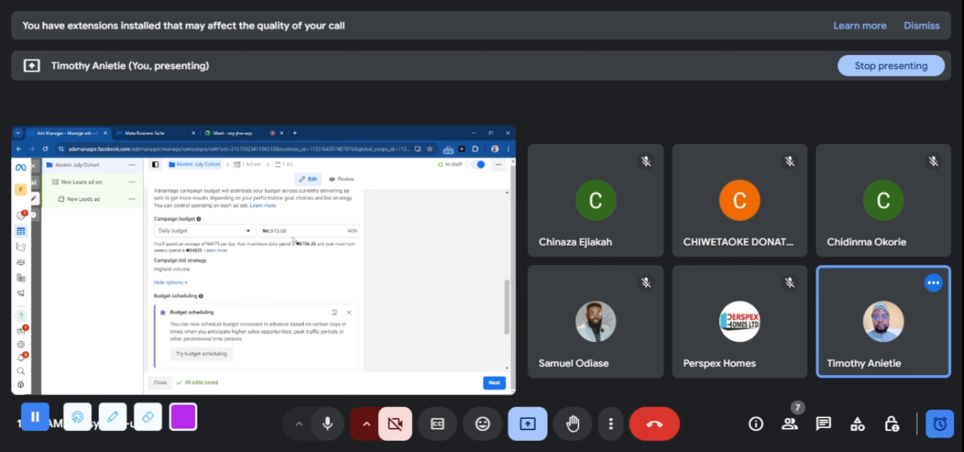
Set the campaign's daily budget amount to ₦10,000
{"action": "left_click", "coordinate": [279, 231]}
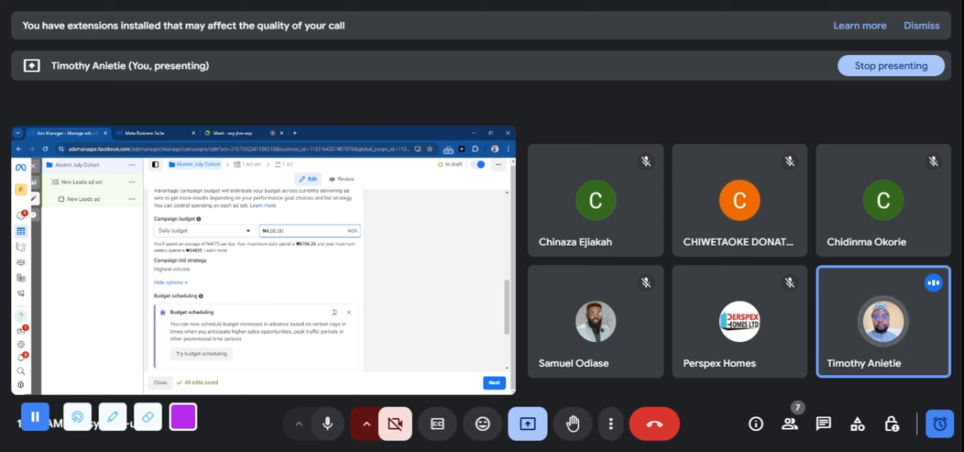
{"action": "type", "text": "0"}
{"action": "key", "text": "shift+Right"}
{"action": "type", "text": "1"}
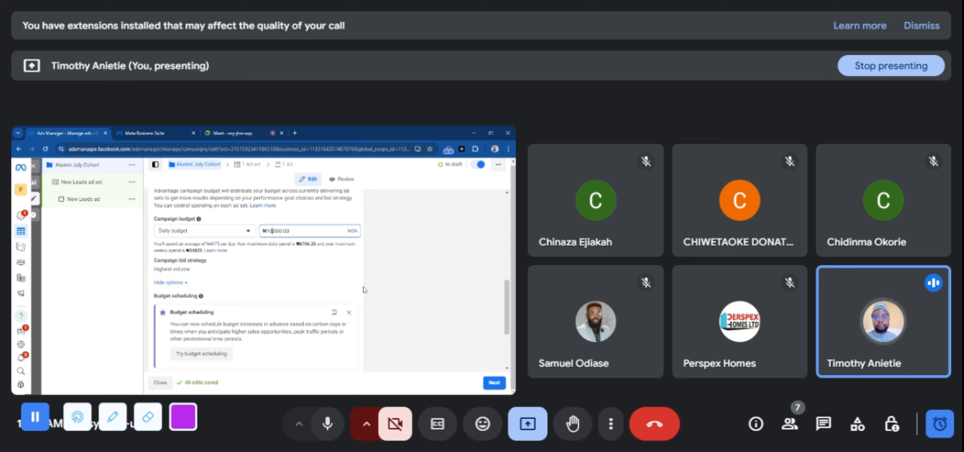
{"action": "left_click", "coordinate": [366, 288]}
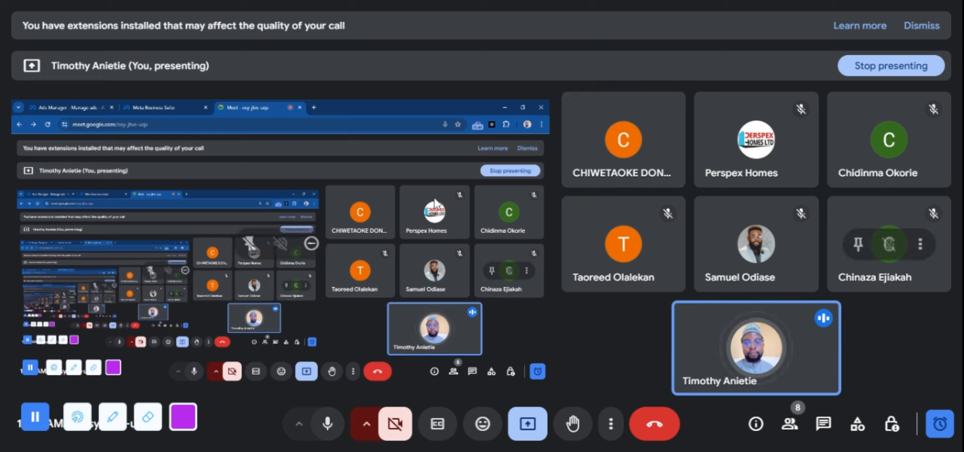
Return to Ads Manager, recheck the Alumni July Cohort campaign settings and continue to the New Leads ad set
{"action": "left_click", "coordinate": [69, 104]}
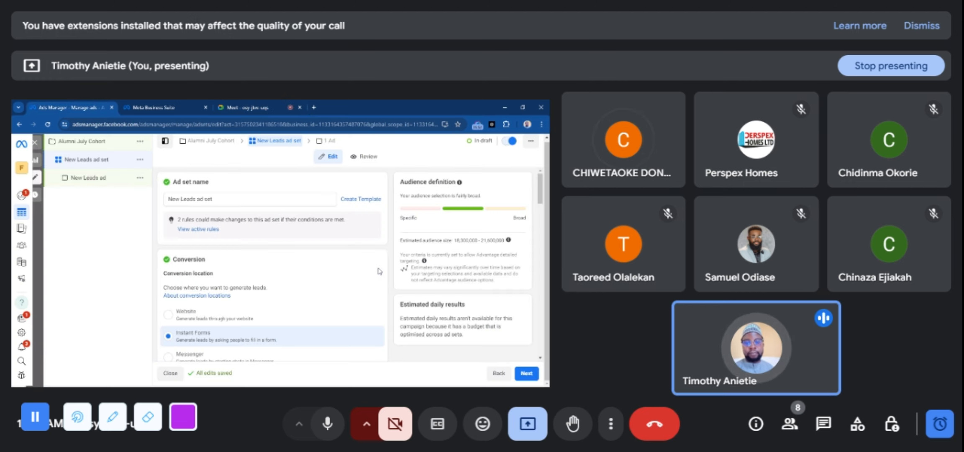
{"action": "left_click", "coordinate": [209, 142]}
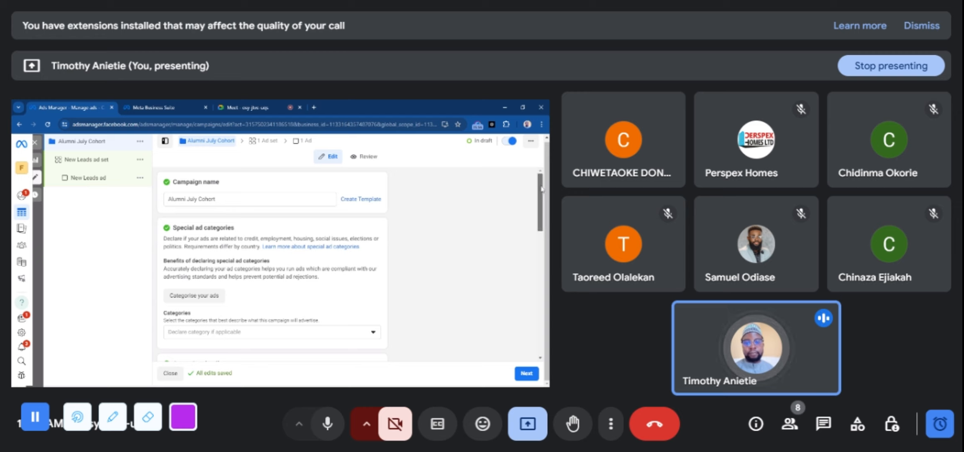
{"action": "left_click_drag", "start_coordinate": [540, 175], "coordinate": [541, 318]}
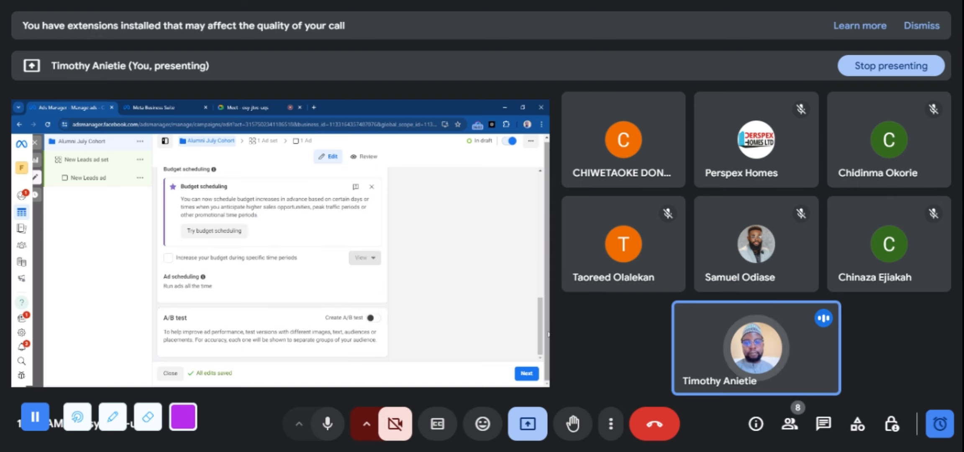
{"action": "left_click", "coordinate": [526, 374]}
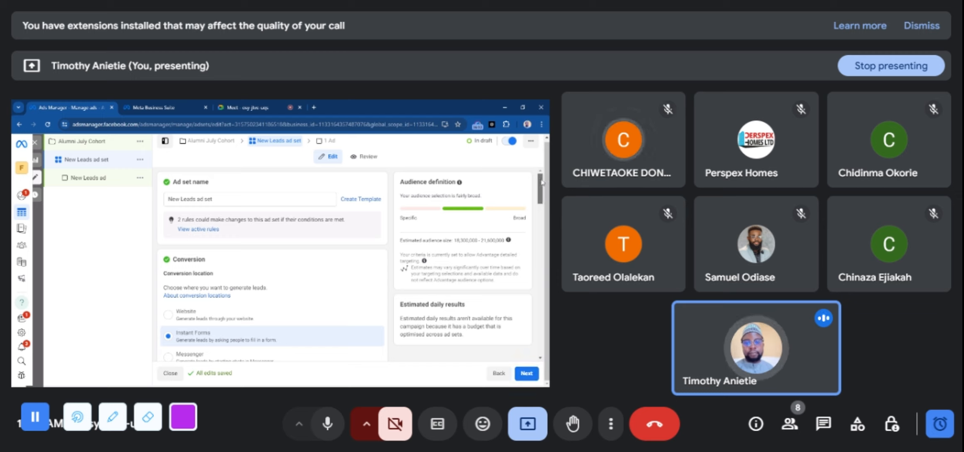
Set the ad set's conversion location to Website and look over the performance goal options
{"action": "mouse_move", "coordinate": [541, 182]}
{"action": "left_mouse_down"}
{"action": "mouse_move", "coordinate": [543, 194]}
{"action": "mouse_move", "coordinate": [543, 178]}
{"action": "left_mouse_up"}
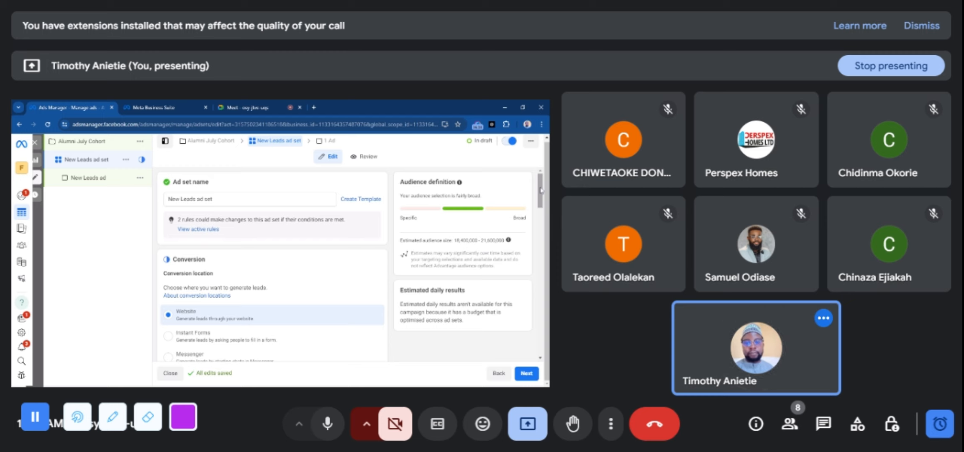
{"action": "left_click_drag", "start_coordinate": [540, 190], "coordinate": [548, 239]}
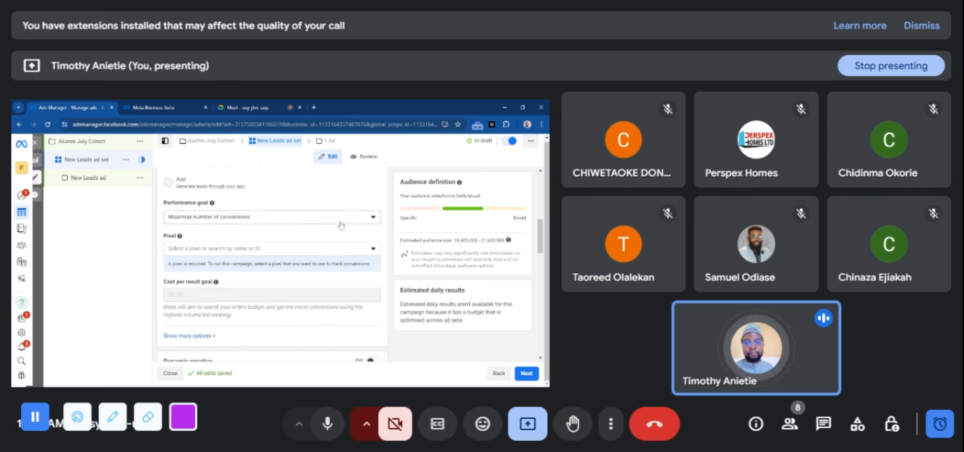
{"action": "scroll", "coordinate": [287, 200], "scroll_direction": "down", "scroll_amount": 1}
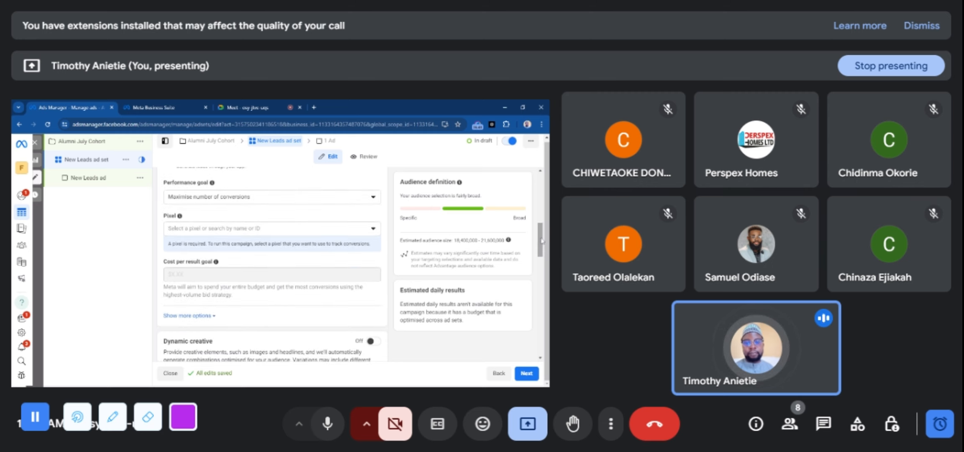
{"action": "left_click", "coordinate": [243, 201]}
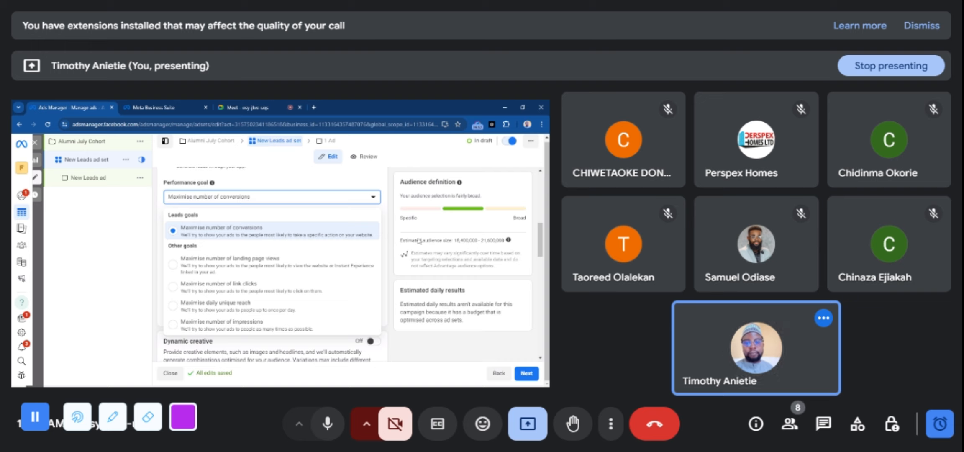
{"action": "left_click", "coordinate": [390, 241]}
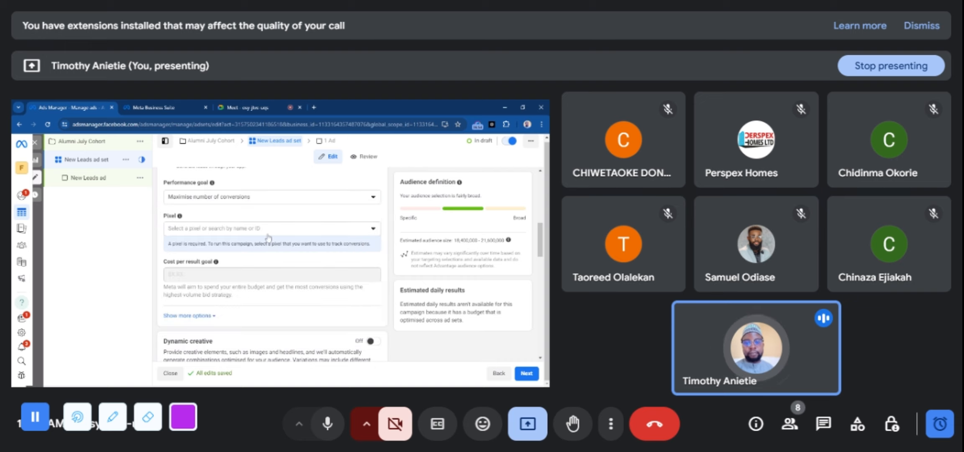
Select new-marketinglab as the pixel that tracks the ad set's conversions
{"action": "left_click", "coordinate": [239, 230]}
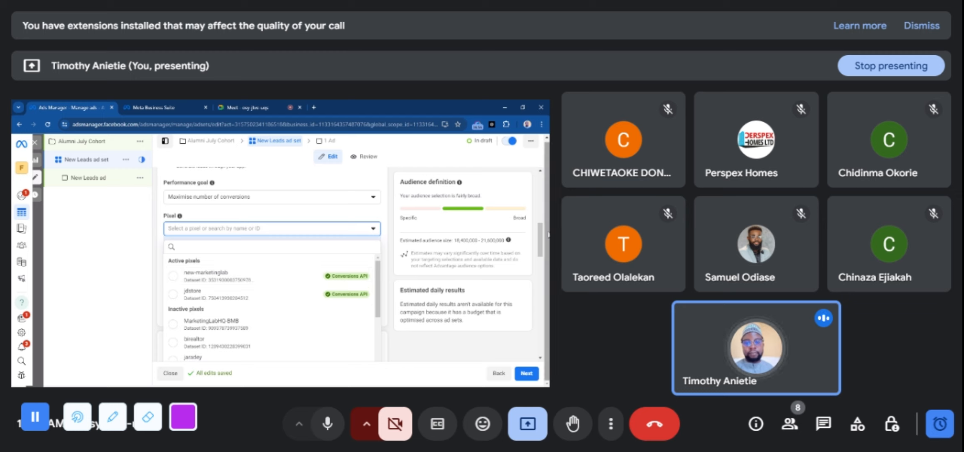
{"action": "scroll", "coordinate": [382, 216], "scroll_direction": "down", "scroll_amount": 2}
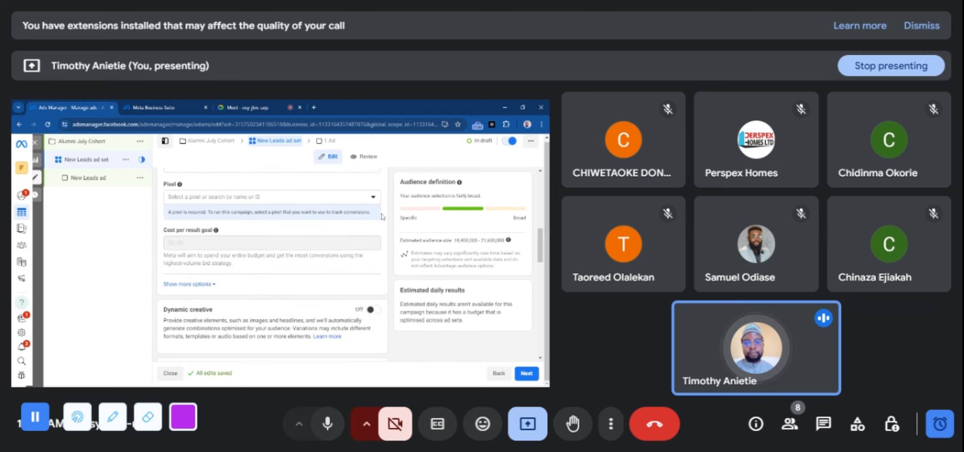
{"action": "left_click", "coordinate": [282, 200]}
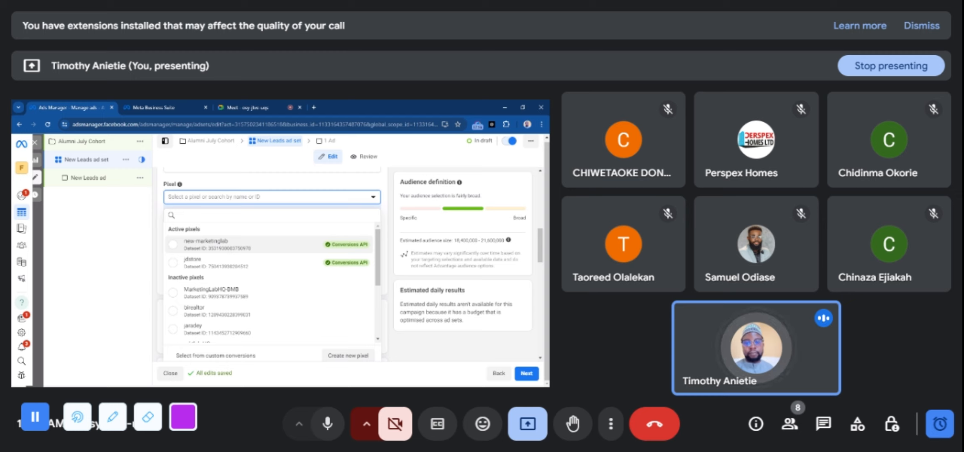
{"action": "left_click", "coordinate": [268, 249]}
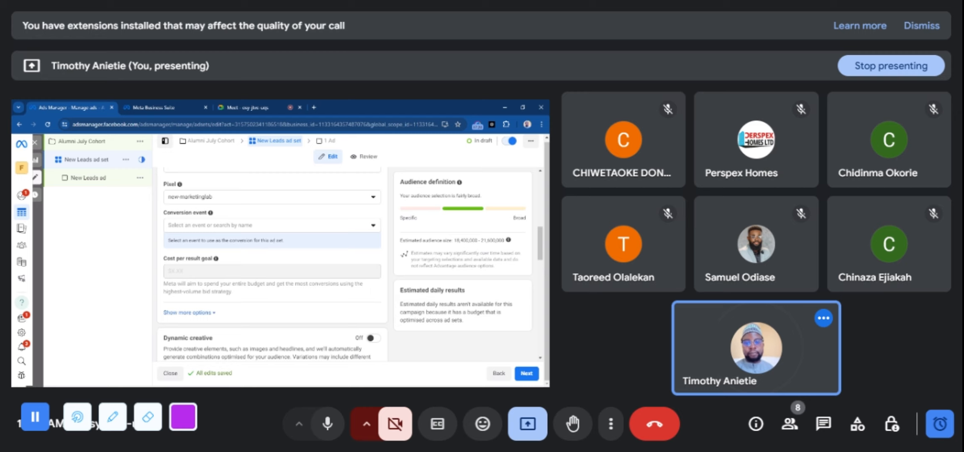
Choose the RET COURSE LEAD custom conversion as the ad set's conversion event
{"action": "left_click", "coordinate": [266, 226]}
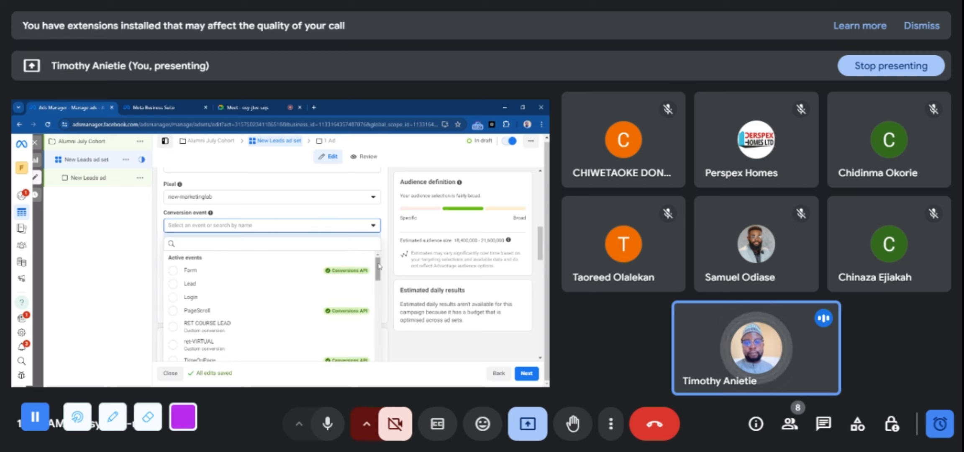
{"action": "left_click_drag", "start_coordinate": [378, 266], "coordinate": [380, 274]}
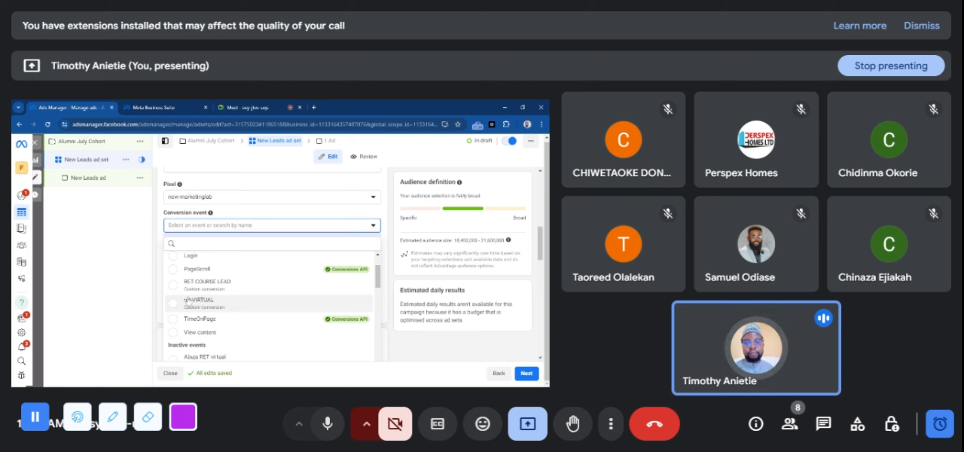
{"action": "left_click", "coordinate": [218, 286]}
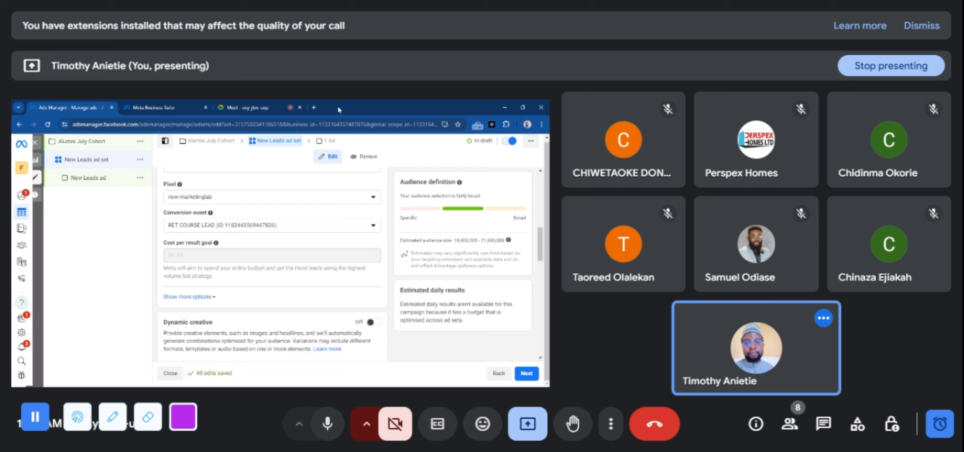
Open the course access page marketinglabhq.ng/retcourseaccess/ in a new browser tab and look it over
{"action": "left_click", "coordinate": [315, 107]}
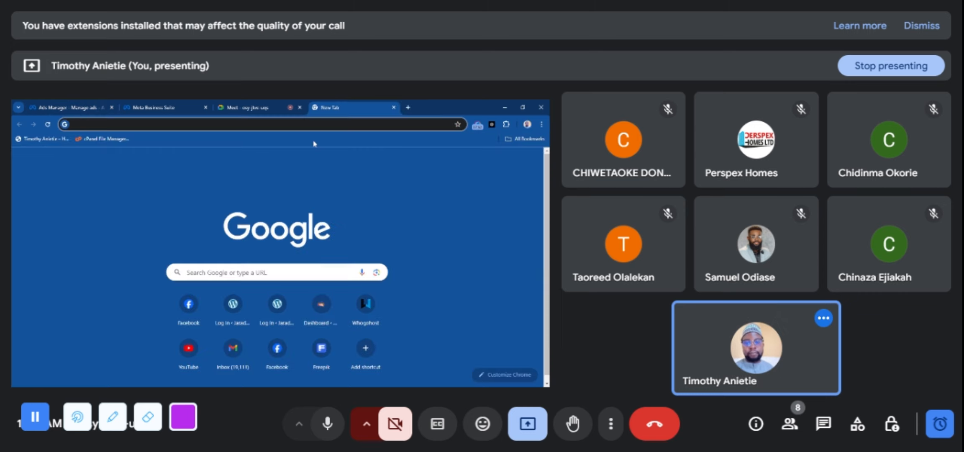
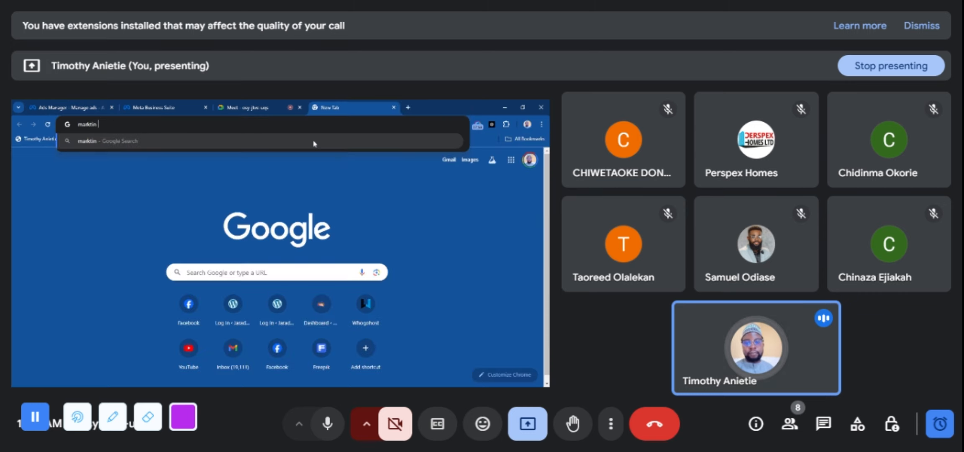
{"action": "key", "text": "BackSpace"}
{"action": "key", "text": "BackSpace"}
{"action": "key", "text": "BackSpace"}
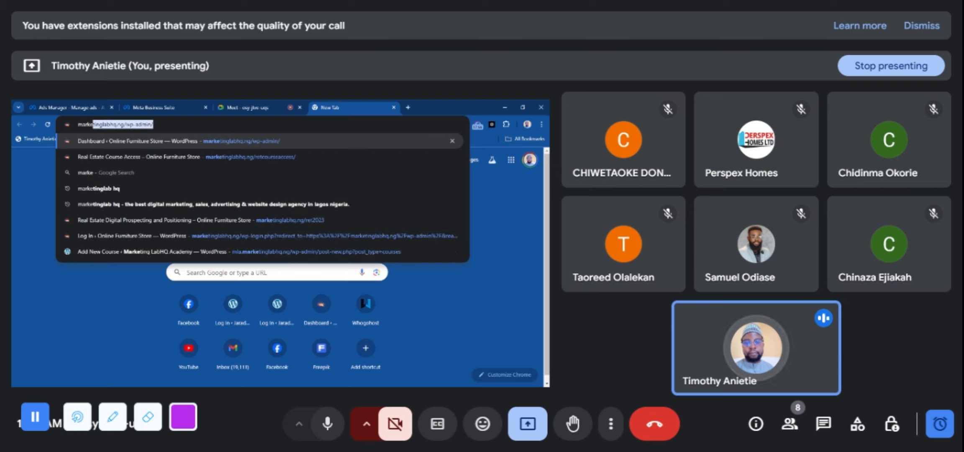
{"action": "key", "text": "Right"}
{"action": "key", "text": "BackSpace"}
{"action": "key", "text": "BackSpace"}
{"action": "key", "text": "BackSpace"}
{"action": "key", "text": "BackSpace"}
{"action": "key", "text": "BackSpace"}
{"action": "key", "text": "BackSpace"}
{"action": "key", "text": "BackSpace"}
{"action": "key", "text": "BackSpace"}
{"action": "key", "text": "BackSpace"}
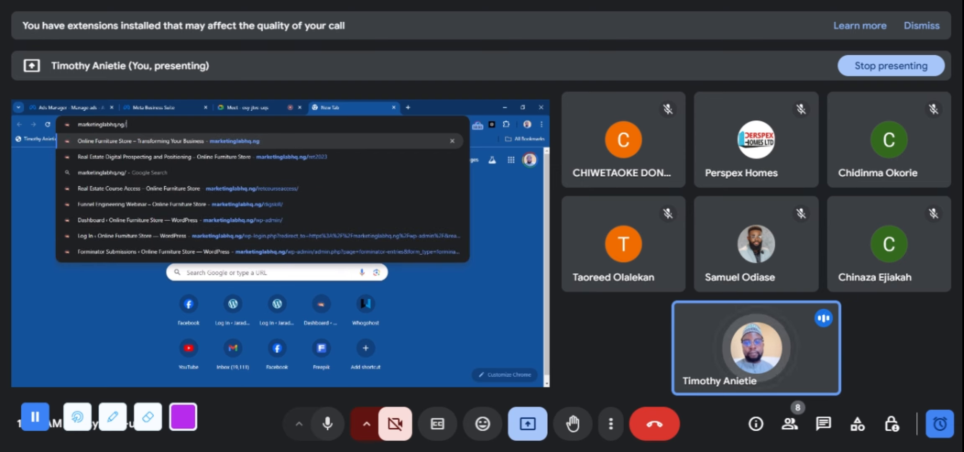
{"action": "key", "text": "Down"}
{"action": "key", "text": "Down"}
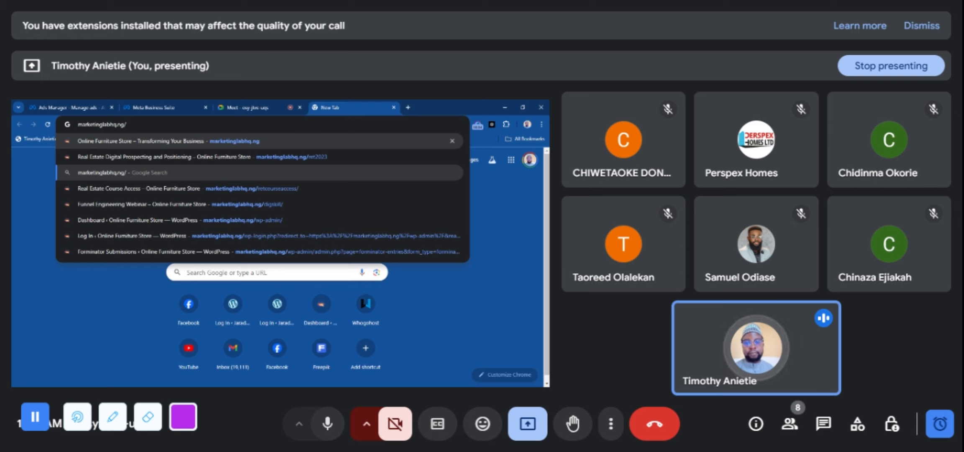
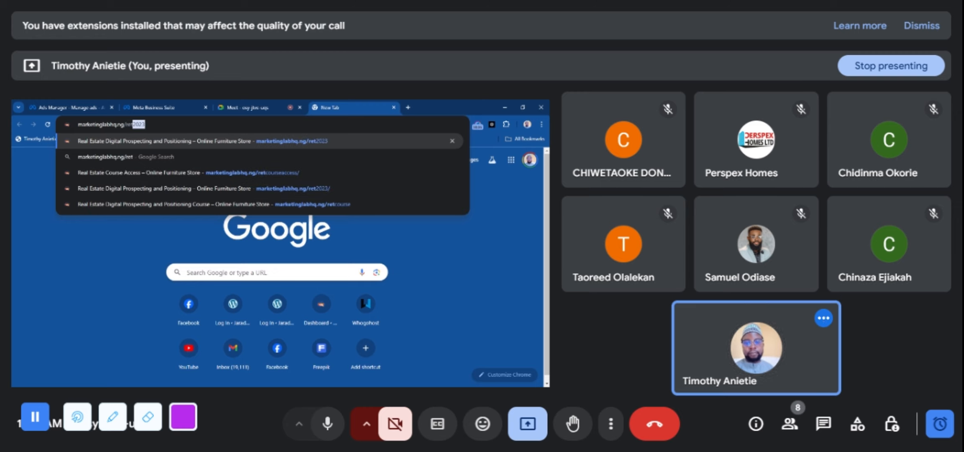
{"action": "left_click", "coordinate": [277, 176]}
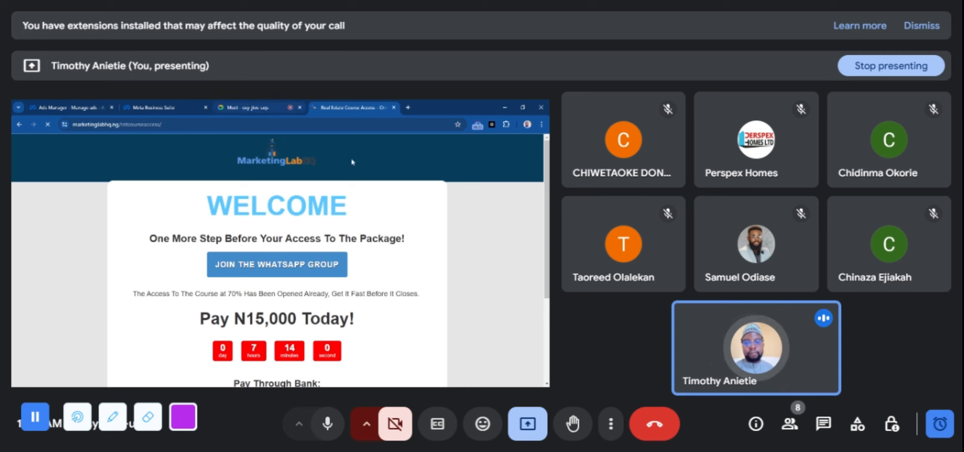
{"action": "left_click_drag", "start_coordinate": [547, 167], "coordinate": [548, 128]}
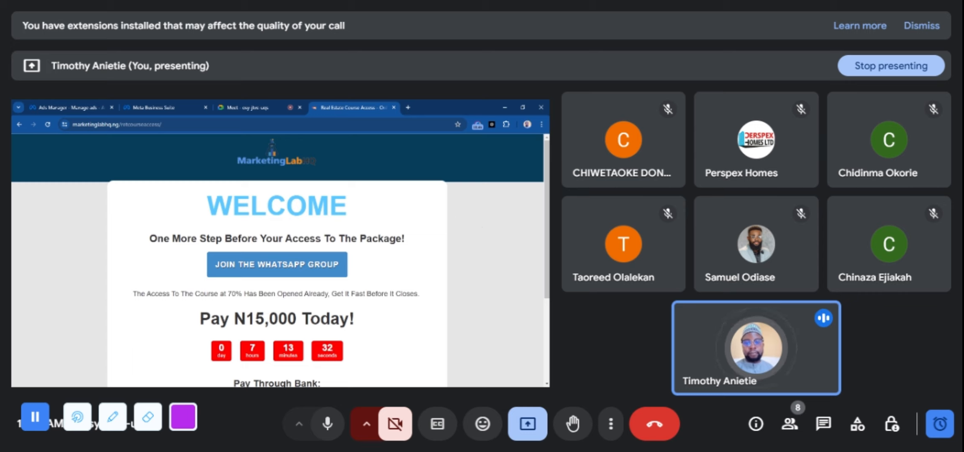
Return to Ads Manager, remove Nigeria from the ad set's audience locations and start a location search
{"action": "left_click", "coordinate": [72, 106]}
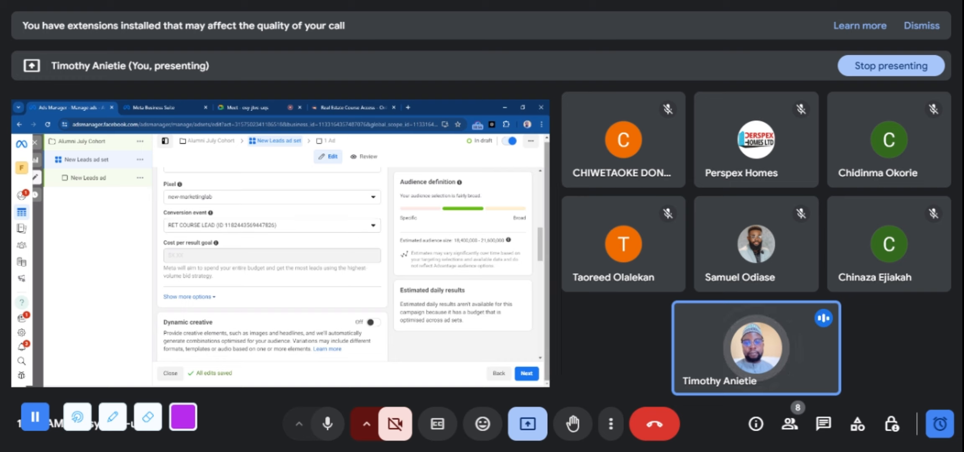
{"action": "left_click_drag", "start_coordinate": [540, 242], "coordinate": [544, 284]}
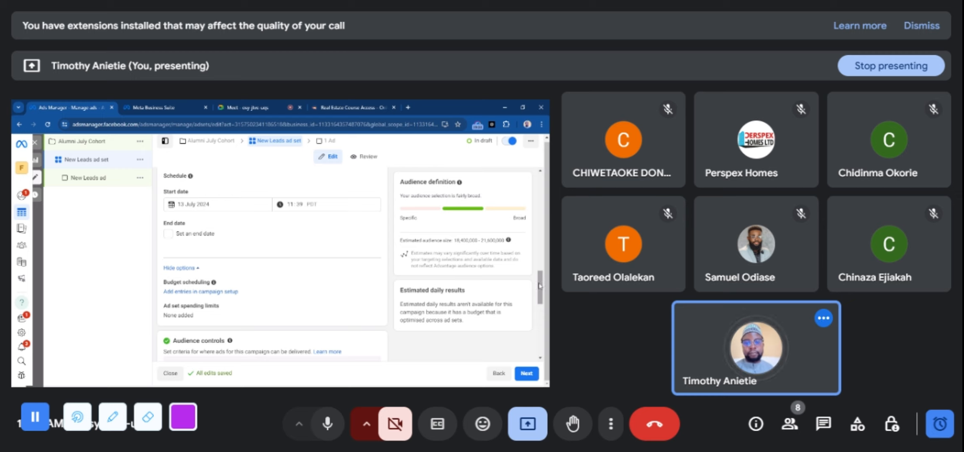
{"action": "left_click_drag", "start_coordinate": [540, 286], "coordinate": [542, 312]}
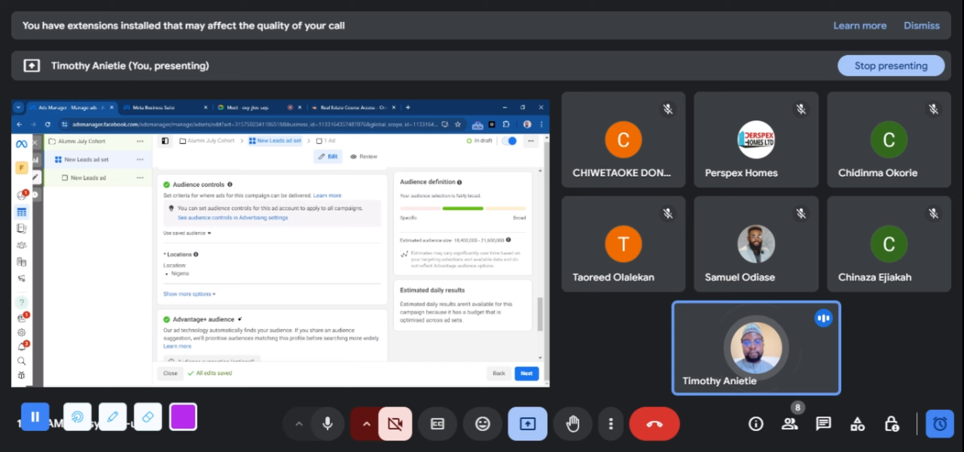
{"action": "scroll", "coordinate": [541, 318], "scroll_direction": "down", "scroll_amount": 2}
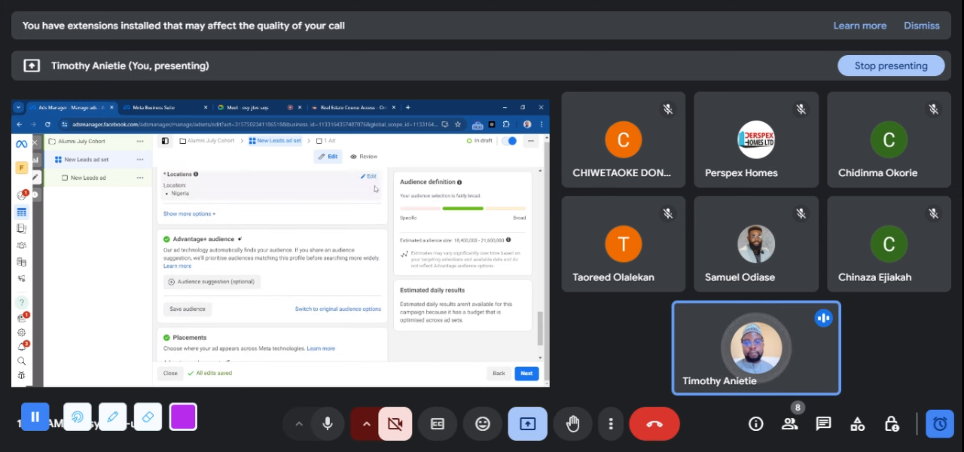
{"action": "left_click", "coordinate": [371, 177]}
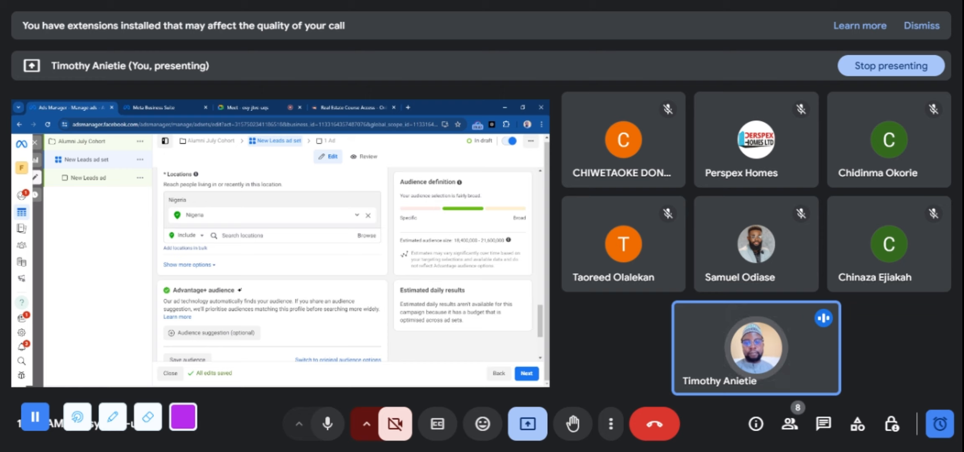
{"action": "left_click", "coordinate": [368, 216]}
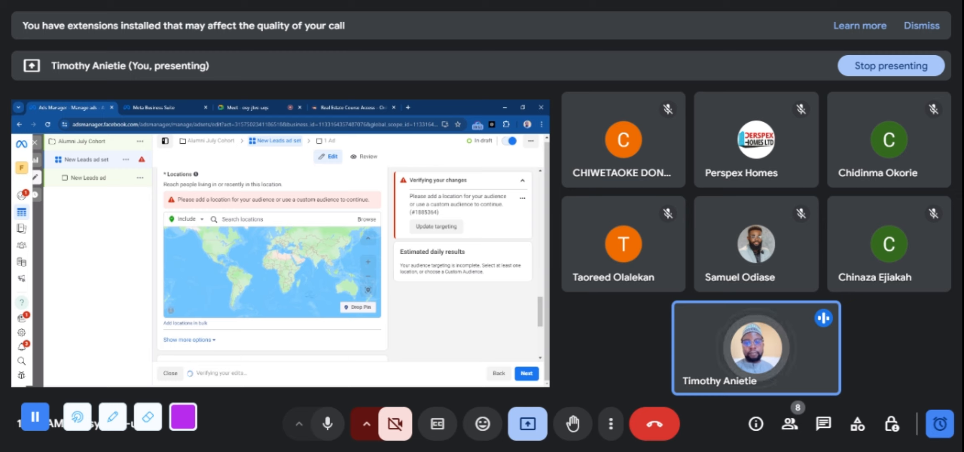
{"action": "left_click", "coordinate": [243, 219]}
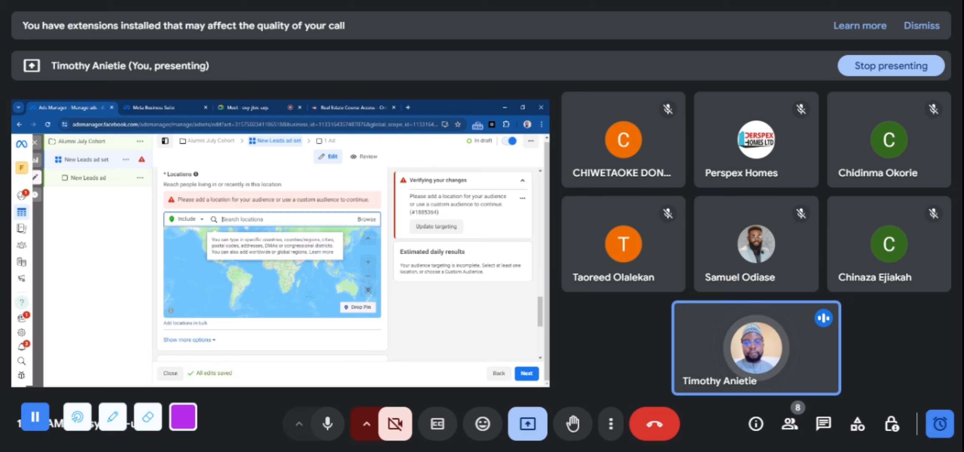
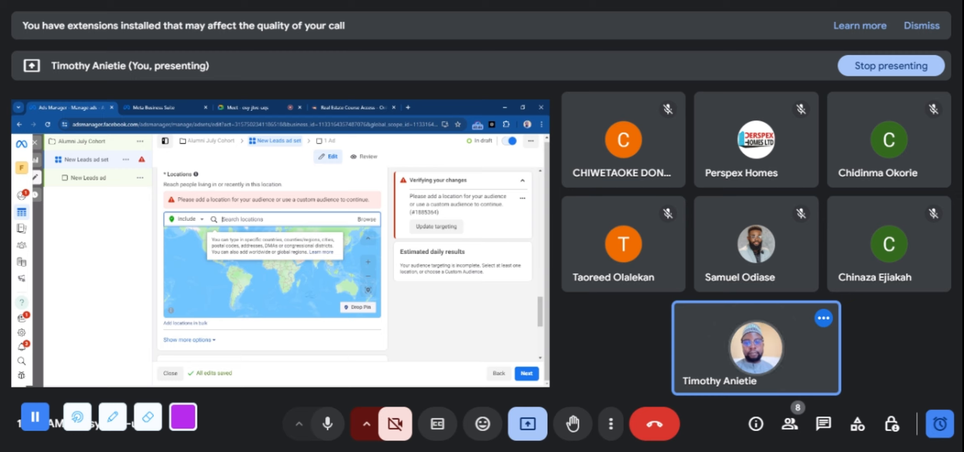
Search for the United States and add Texas, United States to the ad set's included audience locations
{"action": "type", "text": "l"}
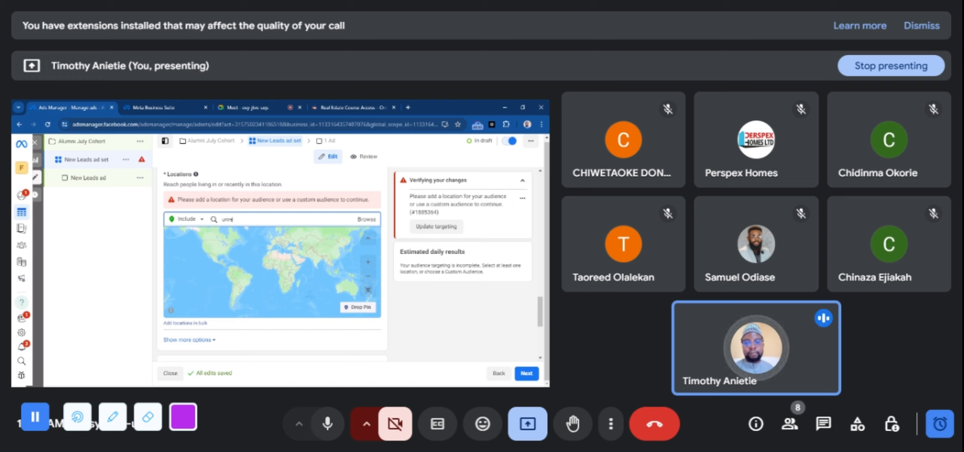
{"action": "type", "text": "nited sta"}
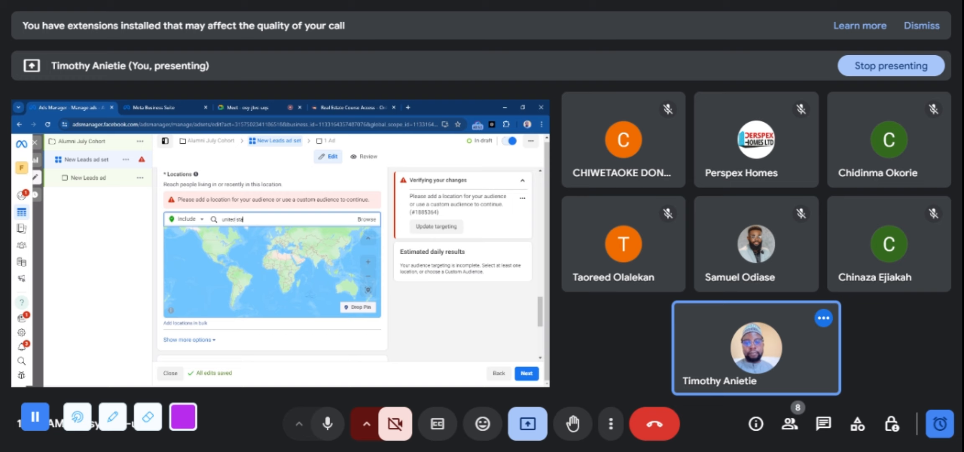
{"action": "type", "text": "te"}
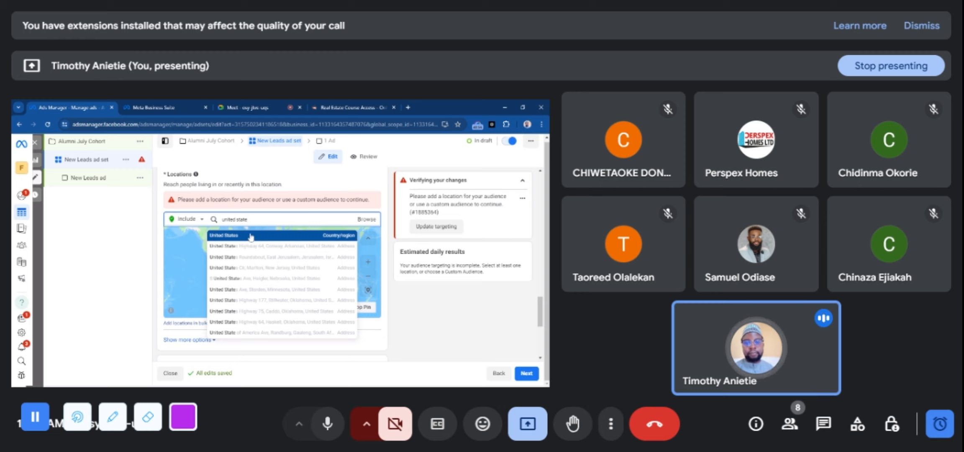
{"action": "triple_click", "coordinate": [247, 219]}
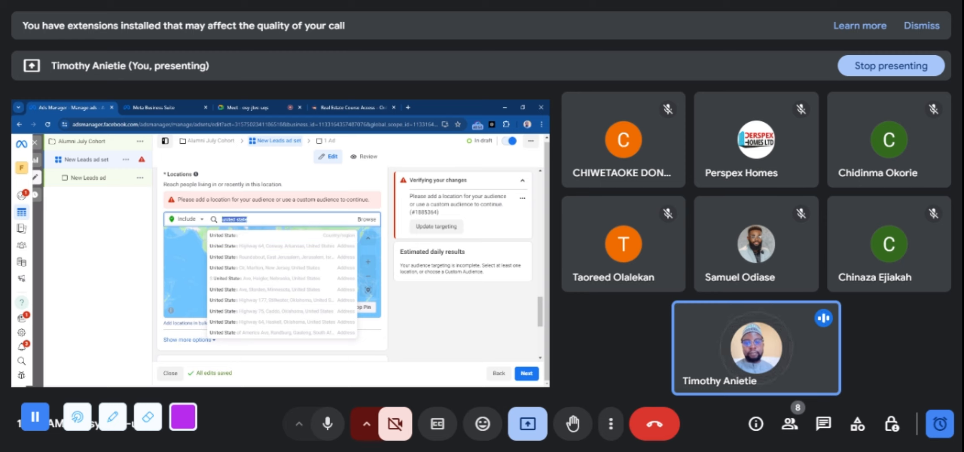
{"action": "type", "text": "ted"}
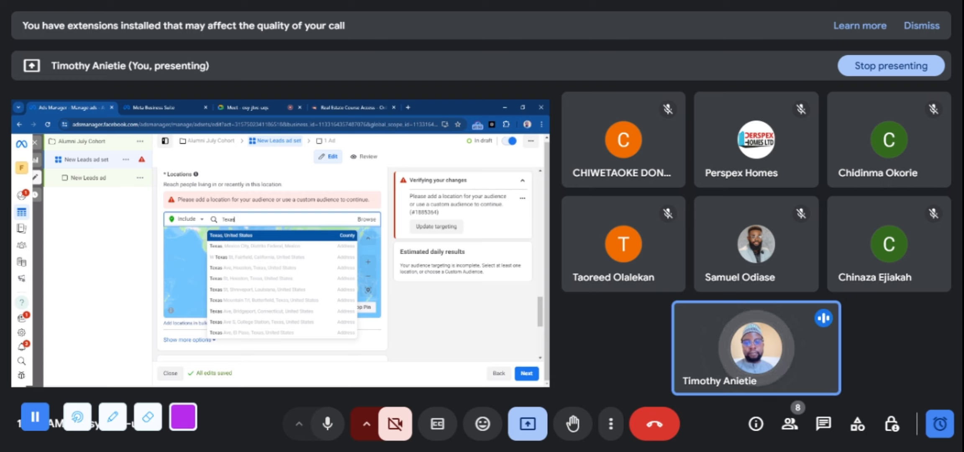
{"action": "left_click", "coordinate": [251, 235]}
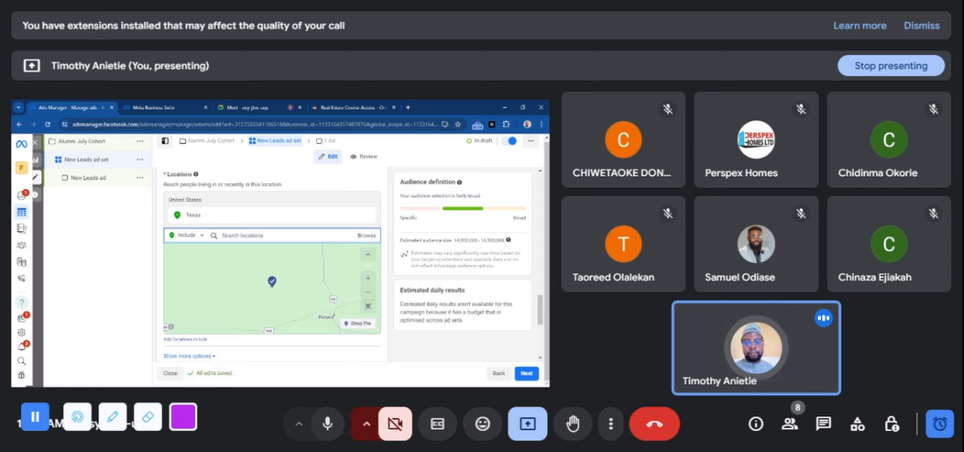
Add London, England, United Kingdom and Ohio, United States to the ad set's included locations
{"action": "type", "text": "d"}
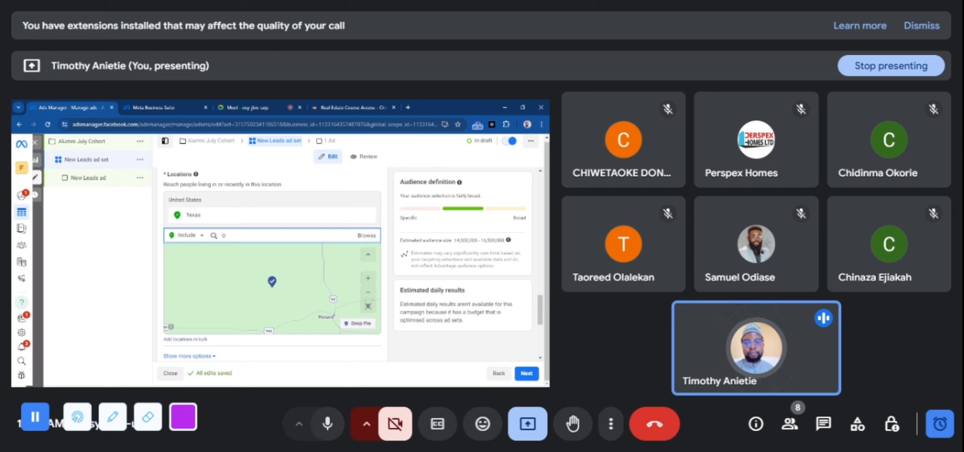
{"action": "key", "text": "BackSpace"}
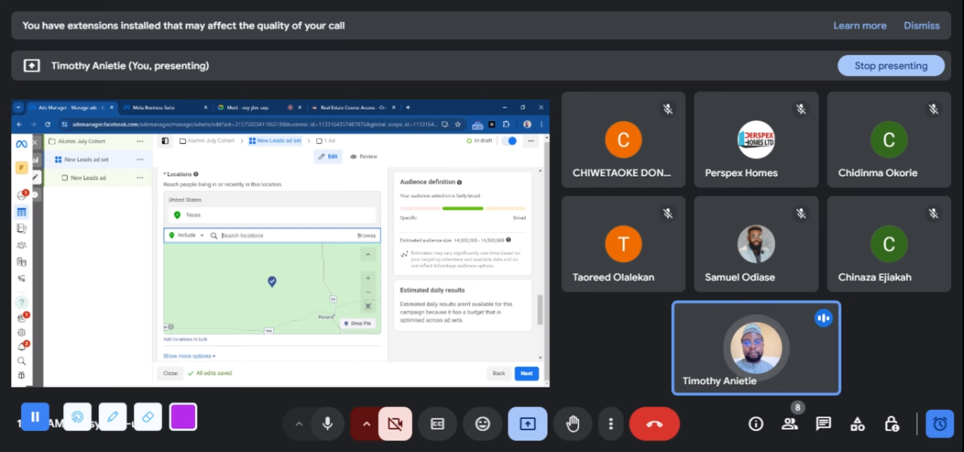
{"action": "type", "text": "London"}
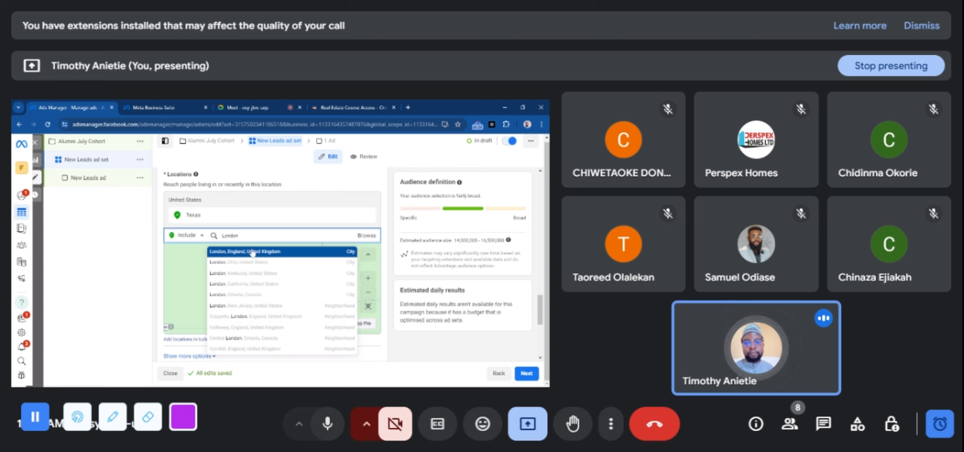
{"action": "left_click", "coordinate": [253, 251]}
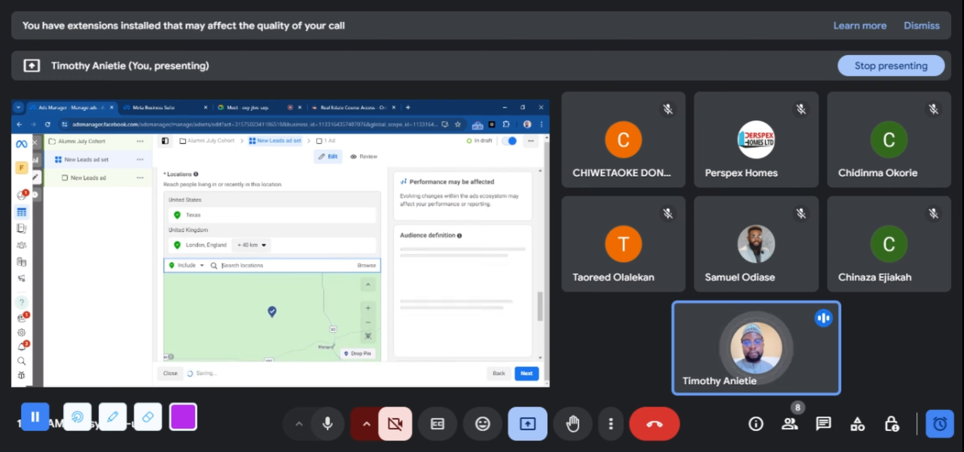
{"action": "type", "text": "Ox"}
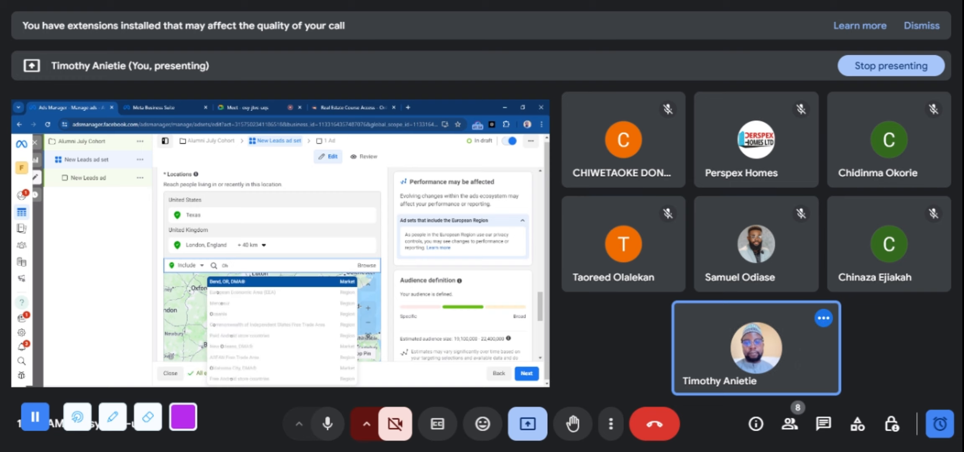
{"action": "type", "text": "io"}
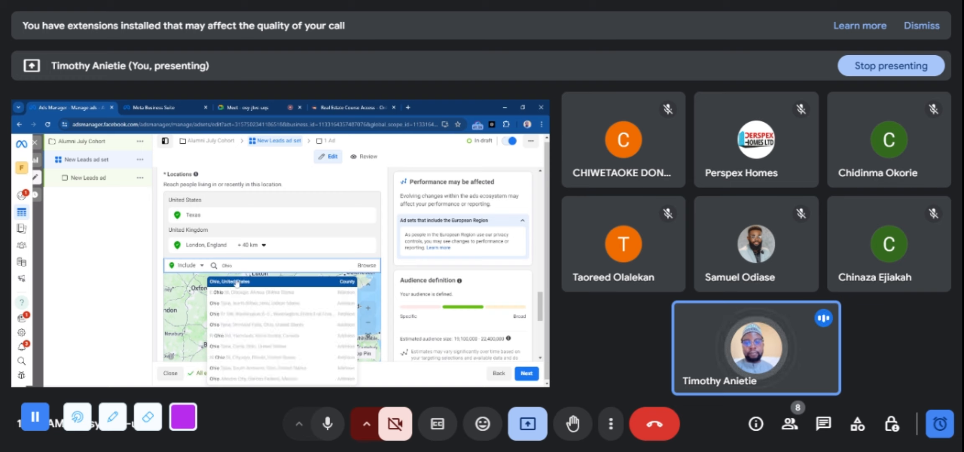
{"action": "left_click", "coordinate": [235, 284]}
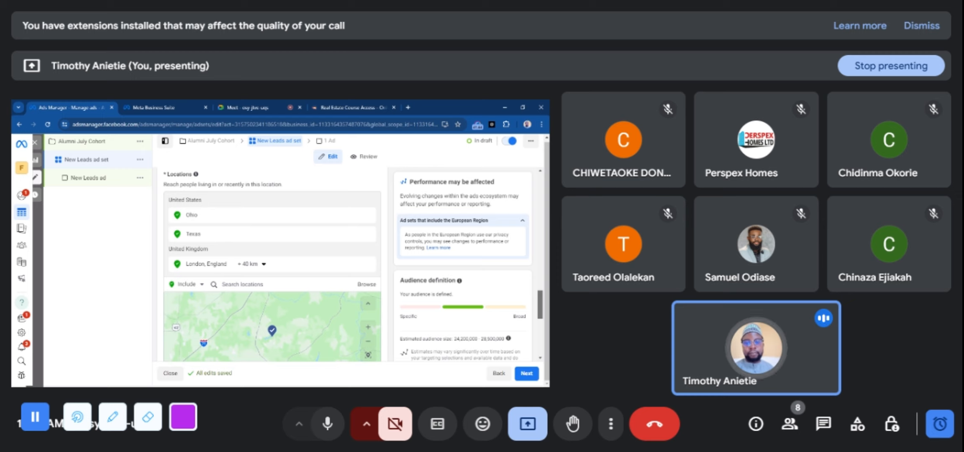
Switch the ad set from Advantage+ audience to the original audience options
{"action": "scroll", "coordinate": [542, 314], "scroll_direction": "down", "scroll_amount": 5}
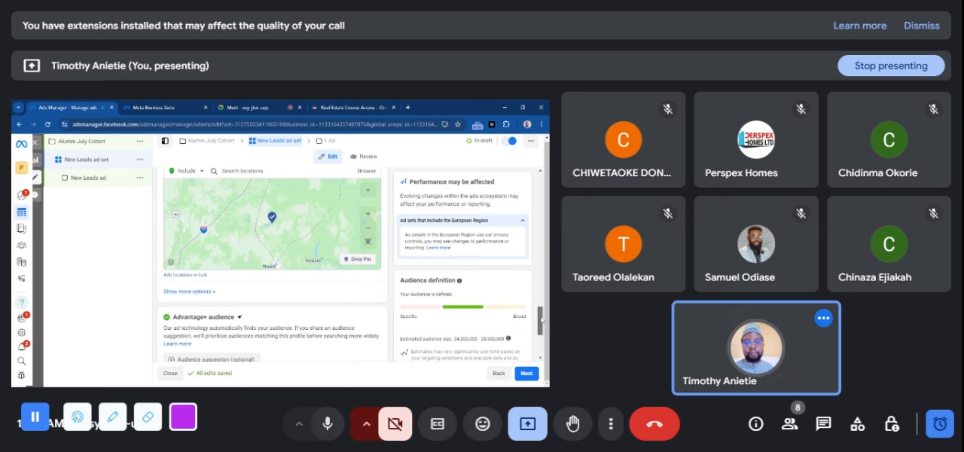
{"action": "mouse_move", "coordinate": [543, 320]}
{"action": "left_mouse_down"}
{"action": "mouse_move", "coordinate": [543, 304]}
{"action": "mouse_move", "coordinate": [546, 335]}
{"action": "left_mouse_up"}
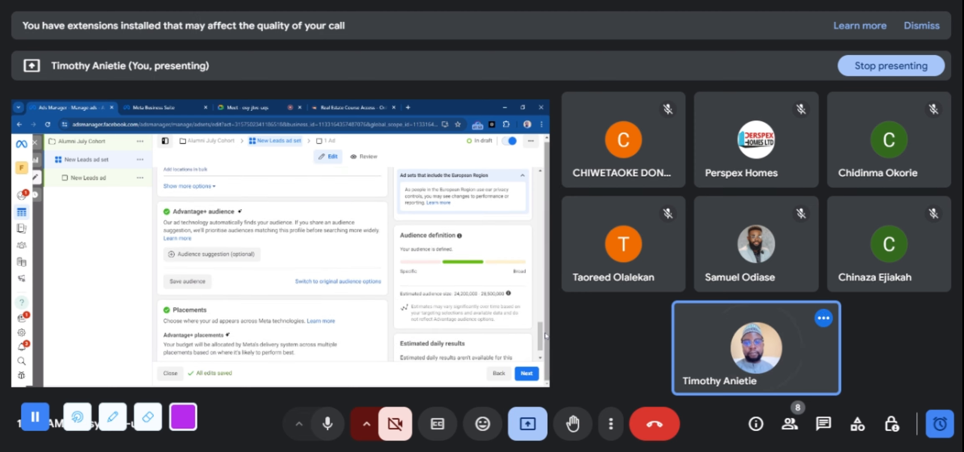
{"action": "left_click_drag", "start_coordinate": [546, 335], "coordinate": [547, 335]}
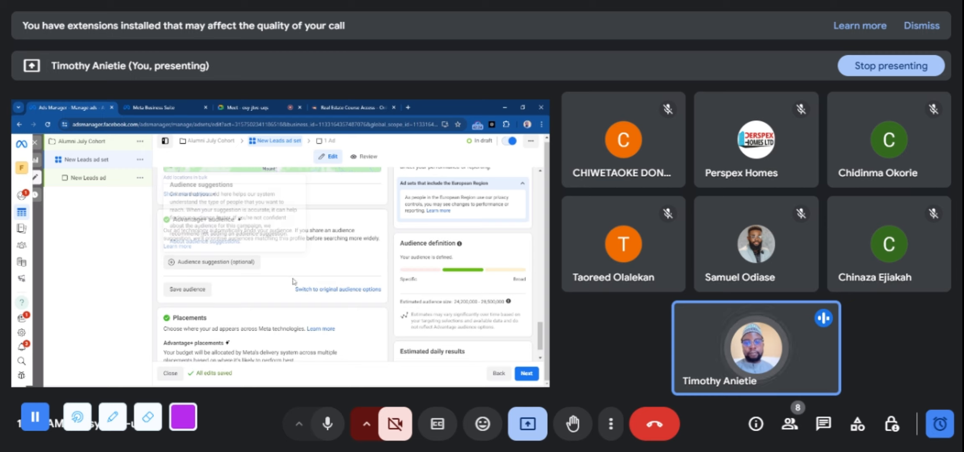
{"action": "left_click", "coordinate": [311, 289]}
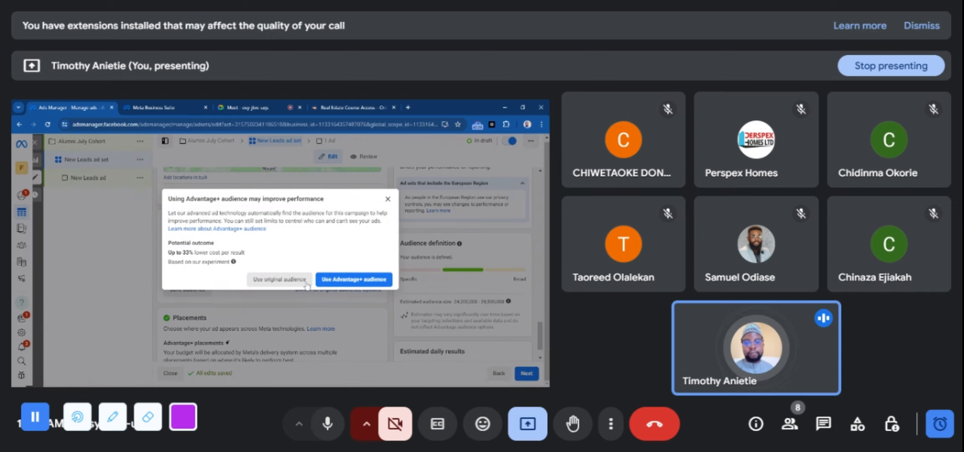
{"action": "left_click", "coordinate": [388, 198]}
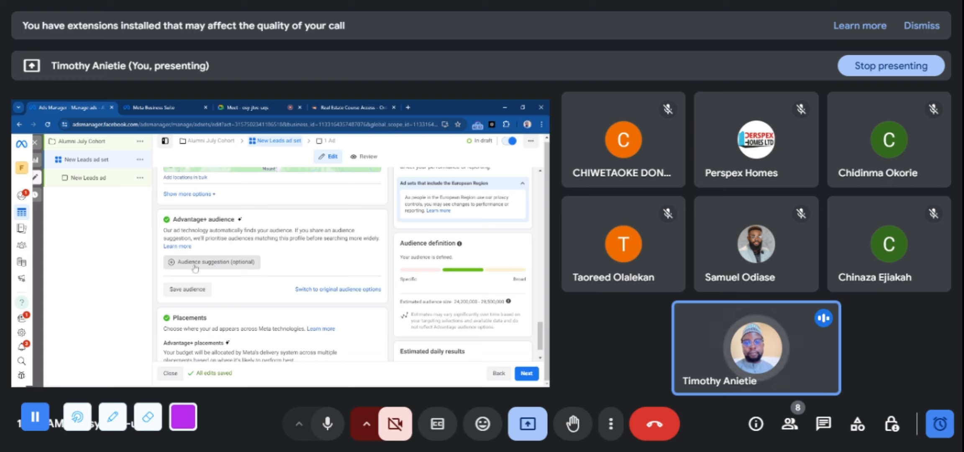
{"action": "left_click", "coordinate": [315, 290]}
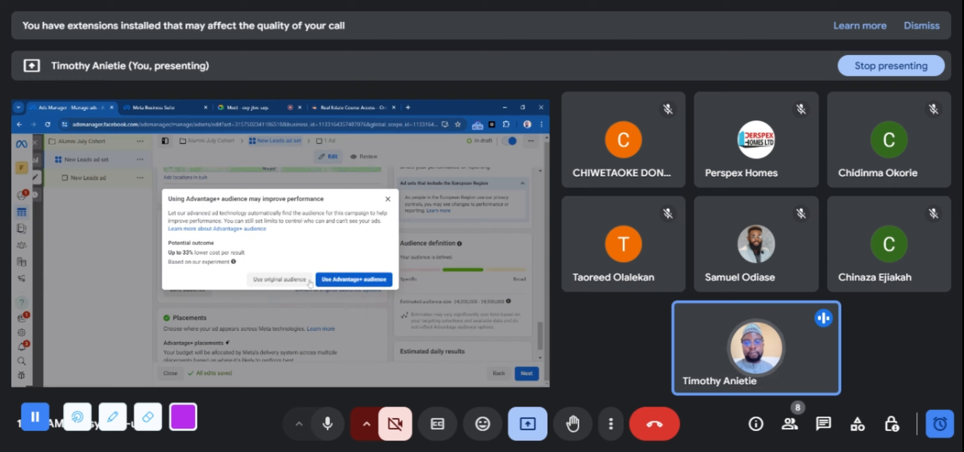
{"action": "left_click", "coordinate": [279, 279]}
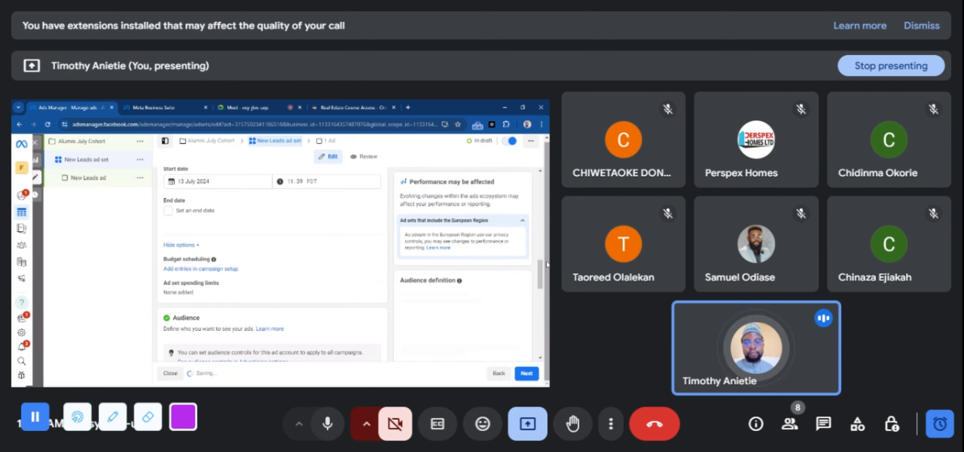
Set the minimum age of the ad set's audience to 30
{"action": "left_click_drag", "start_coordinate": [540, 264], "coordinate": [540, 330]}
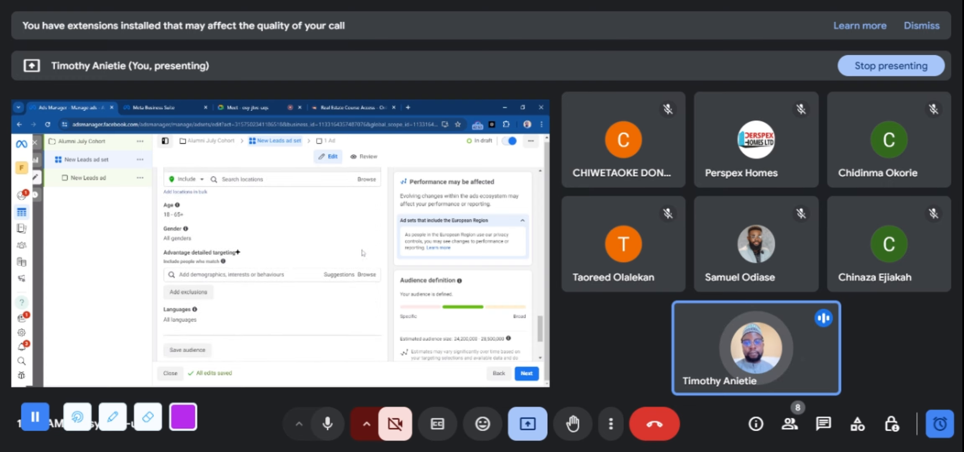
{"action": "left_click", "coordinate": [369, 205]}
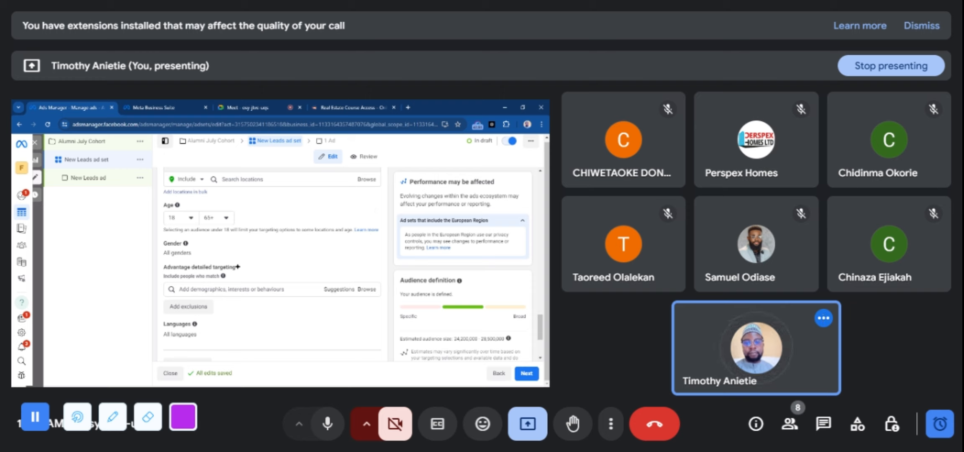
{"action": "left_click", "coordinate": [191, 219]}
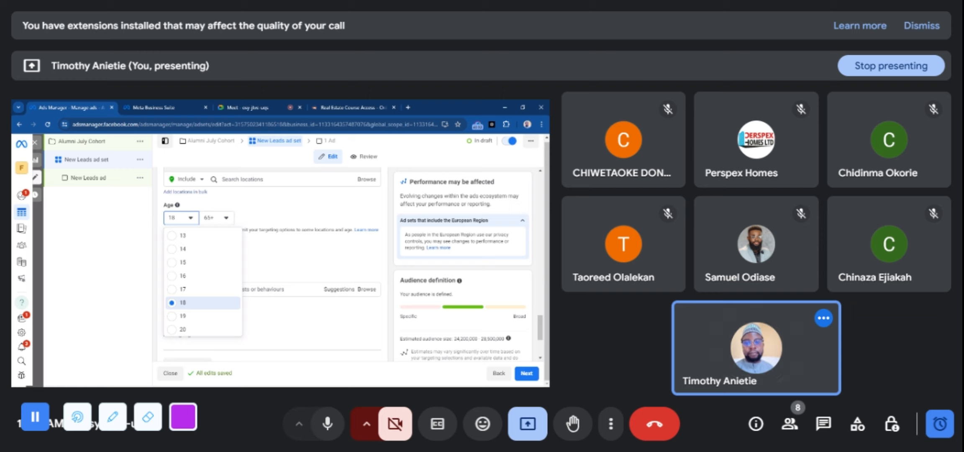
{"action": "scroll", "coordinate": [203, 310], "scroll_direction": "down", "scroll_amount": 3}
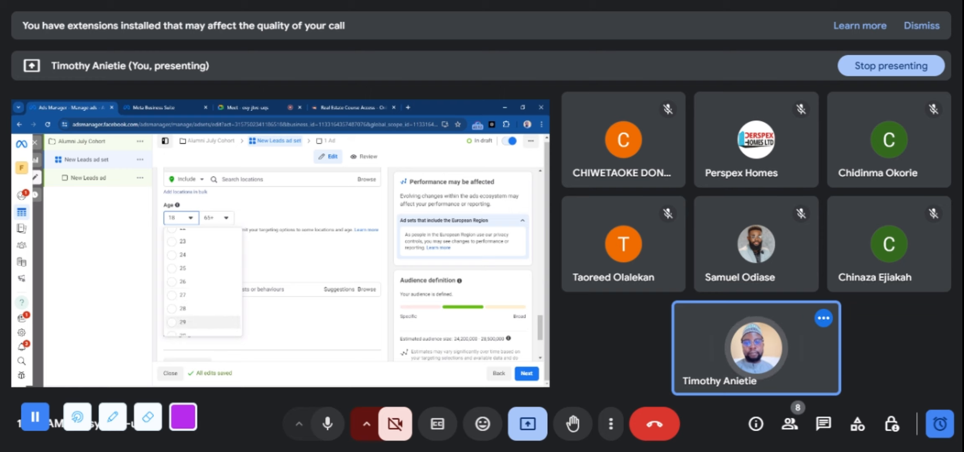
{"action": "scroll", "coordinate": [203, 293], "scroll_direction": "down", "scroll_amount": 2}
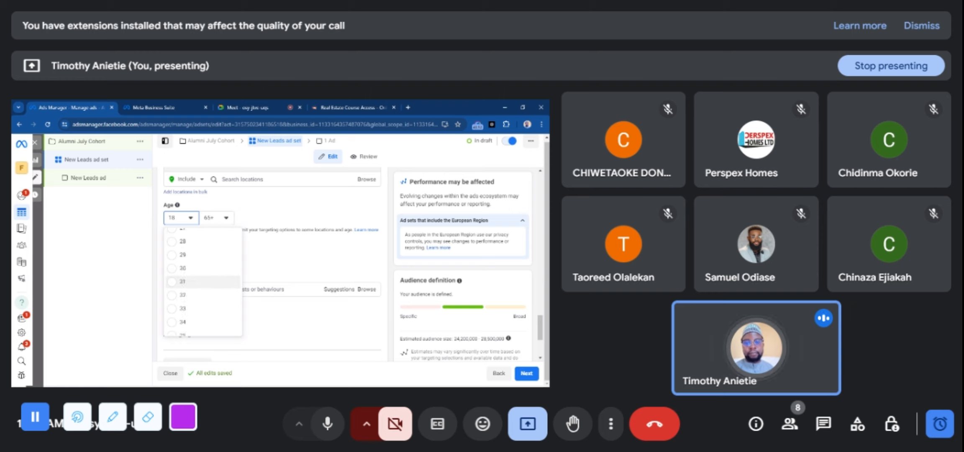
{"action": "left_click", "coordinate": [172, 272]}
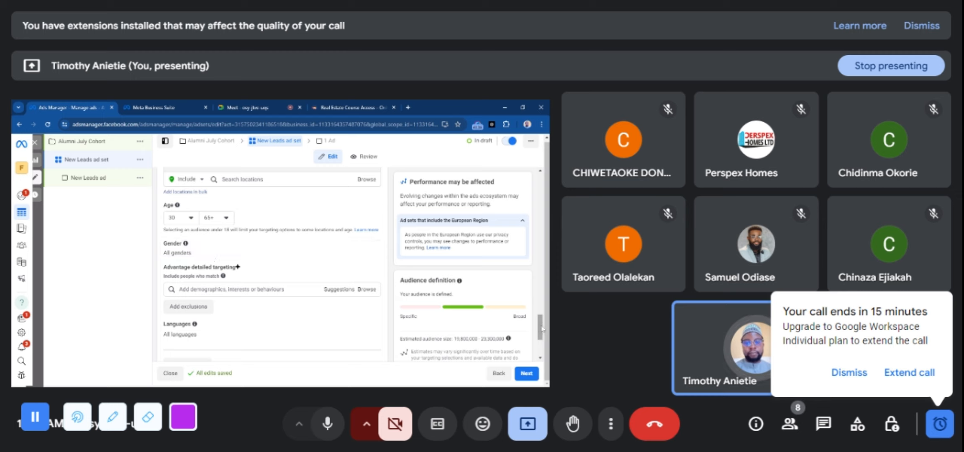
Search detailed targeting for "Expat Nigeria" and add the behaviour Lived in Nigeria (formerly Expats – Nigeria) to the ad set's audience
{"action": "left_click_drag", "start_coordinate": [543, 330], "coordinate": [544, 318]}
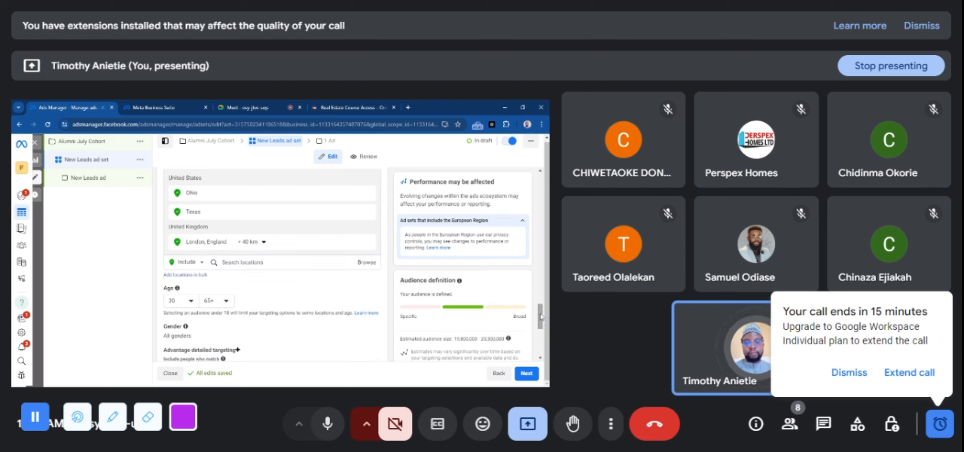
{"action": "left_click_drag", "start_coordinate": [542, 317], "coordinate": [544, 331]}
{"action": "scroll", "coordinate": [545, 332], "scroll_direction": "down", "scroll_amount": 2}
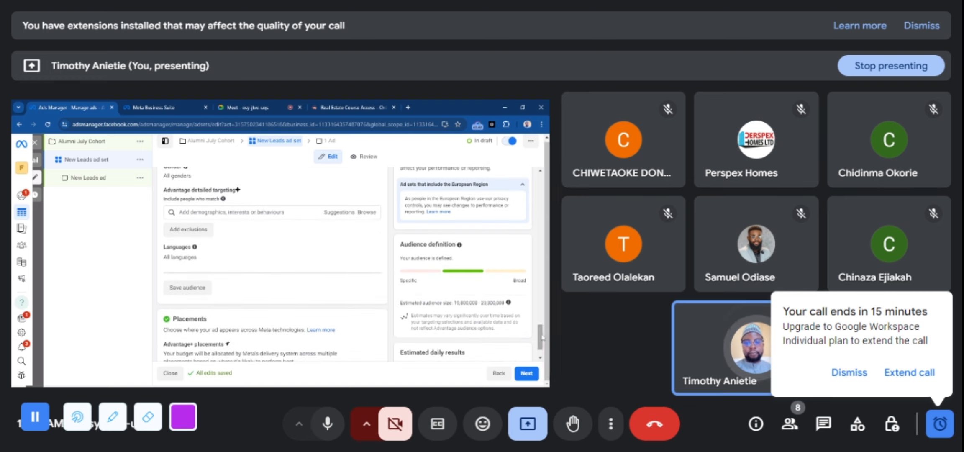
{"action": "left_click_drag", "start_coordinate": [540, 338], "coordinate": [540, 340]}
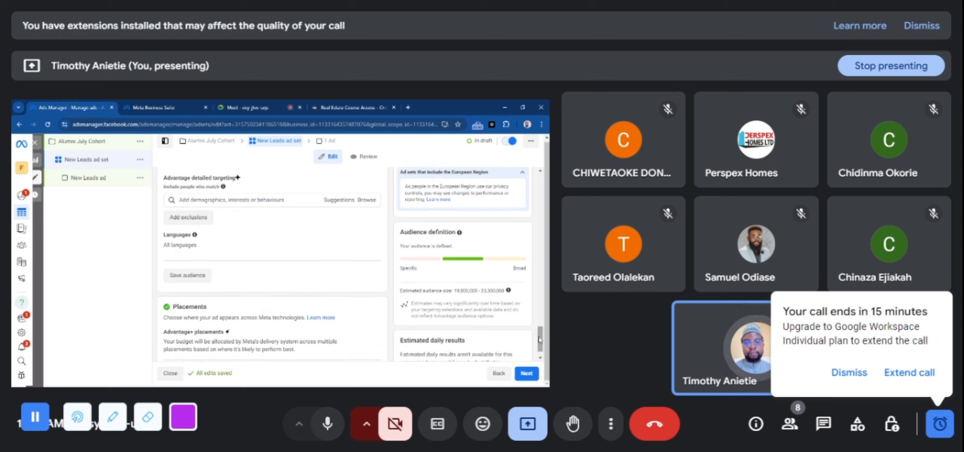
{"action": "left_click", "coordinate": [232, 200]}
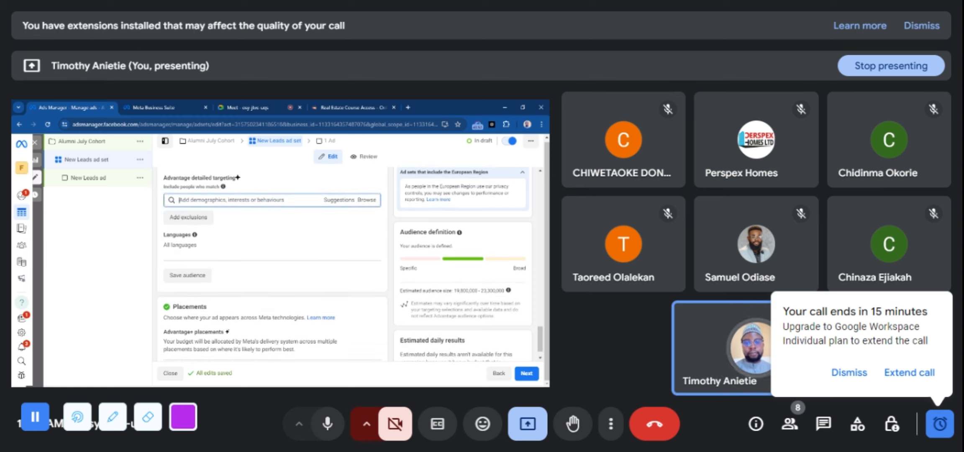
{"action": "type", "text": "E"}
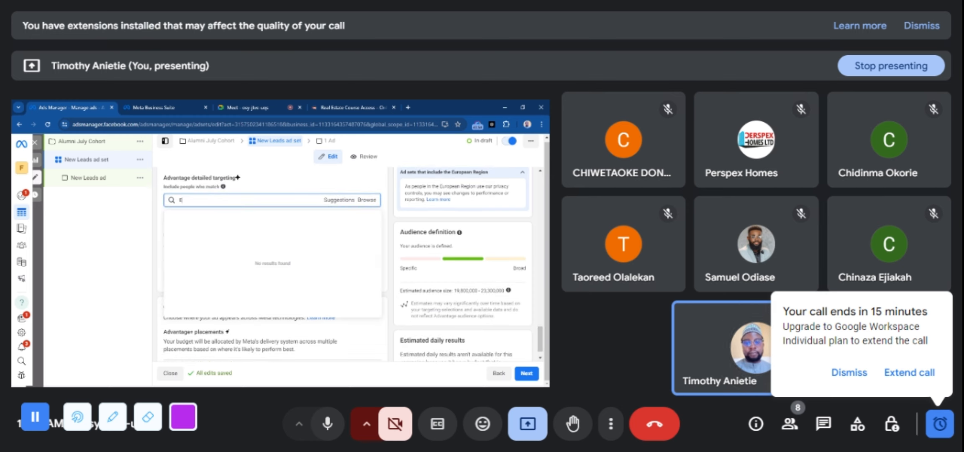
{"action": "type", "text": "xpat"}
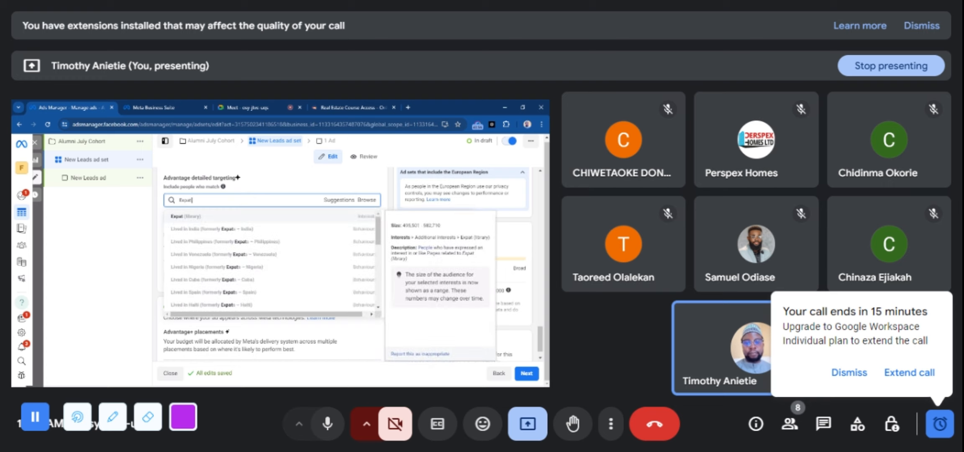
{"action": "type", "text": " Nigig"}
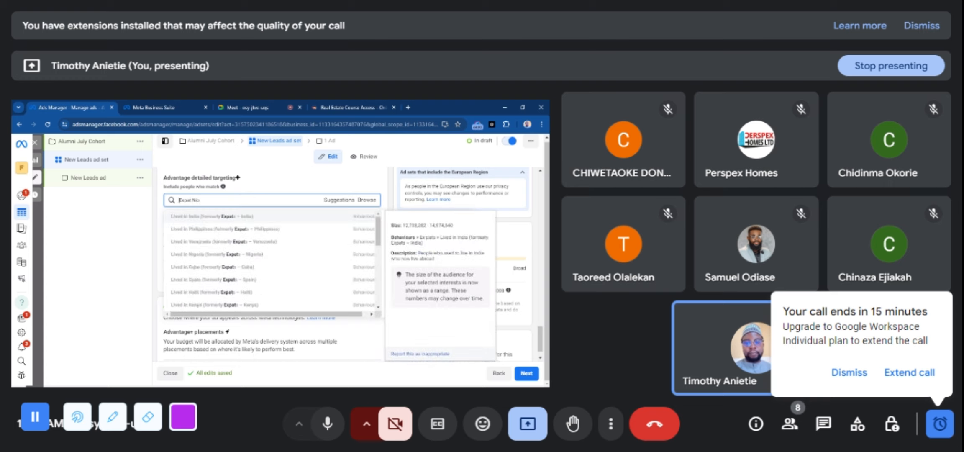
{"action": "key", "text": "ctrl+a"}
{"action": "type", "text": "ge"}
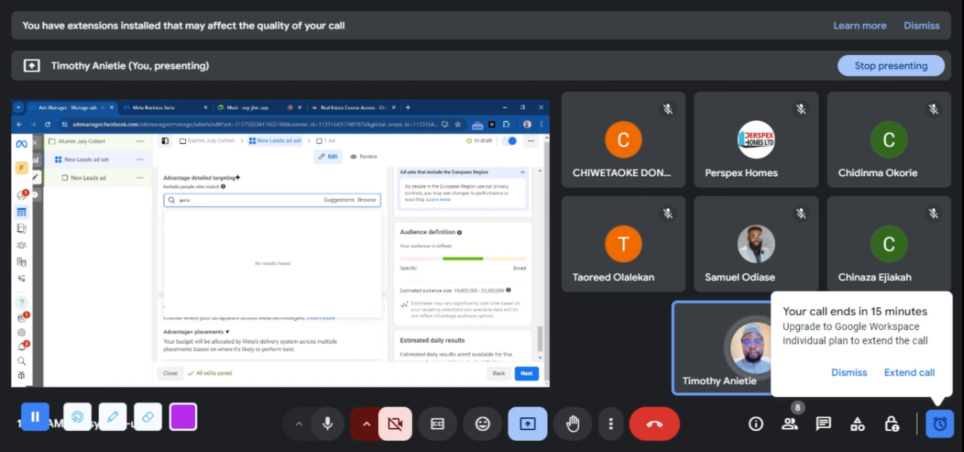
{"action": "key", "text": "BackSpace"}
{"action": "key", "text": "BackSpace"}
{"action": "key", "text": "BackSpace"}
{"action": "type", "text": "Expat"}
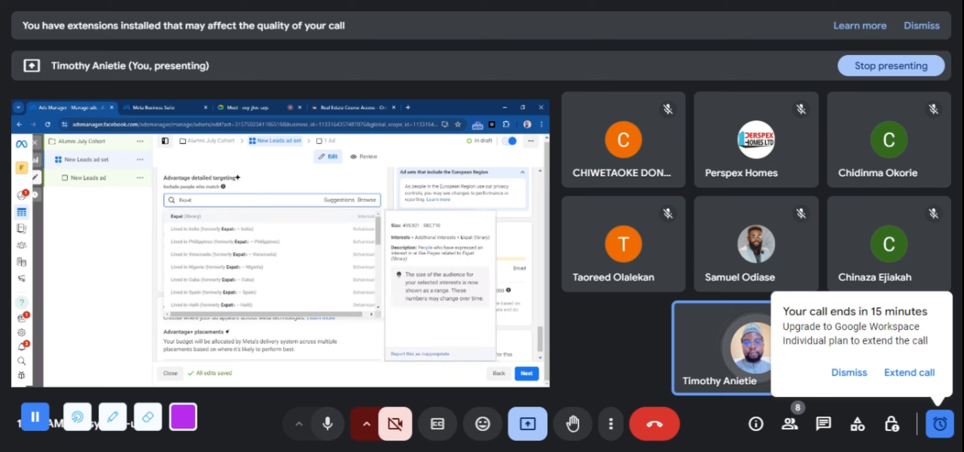
{"action": "type", "text": " Nigeria"}
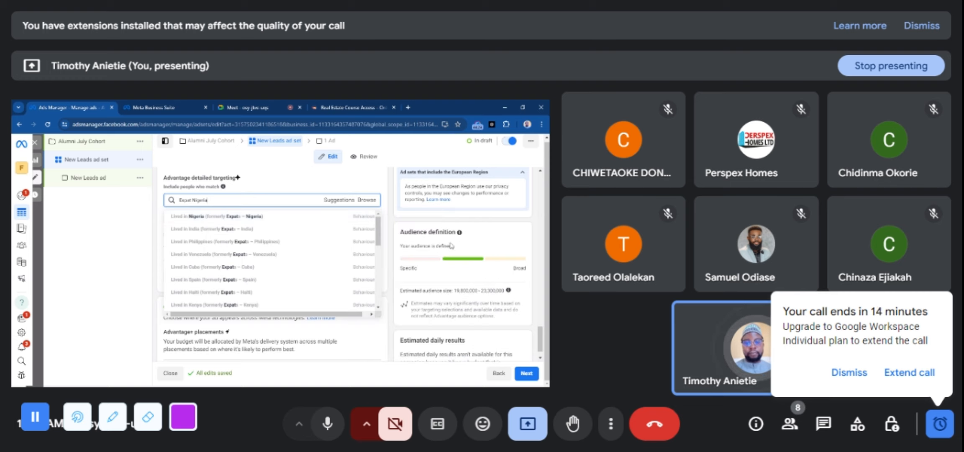
{"action": "mouse_move", "coordinate": [285, 218]}
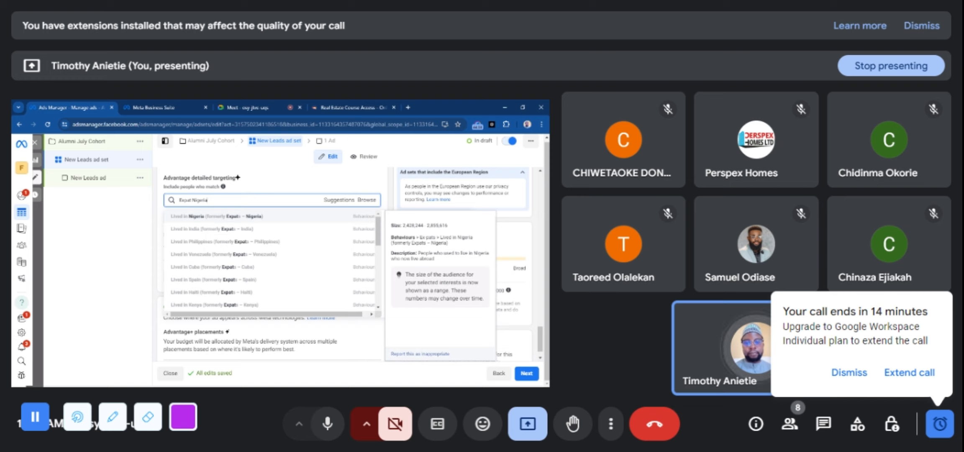
{"action": "left_click", "coordinate": [272, 216]}
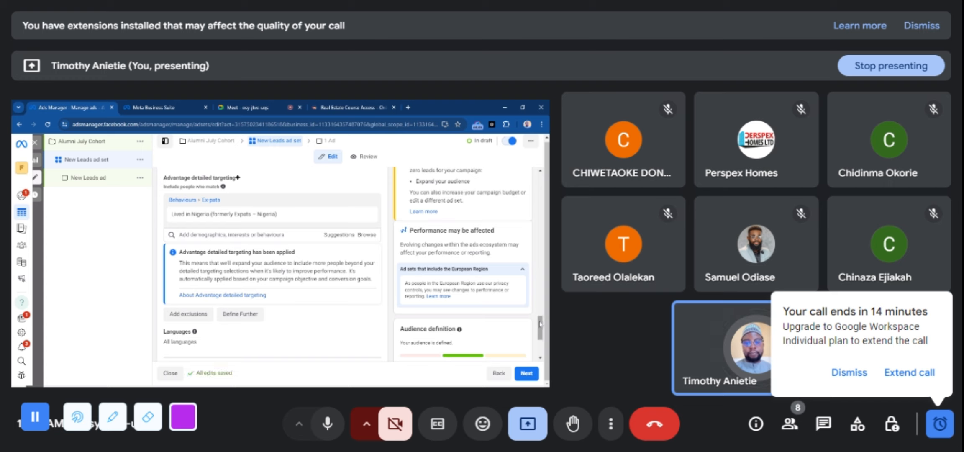
Search detailed targeting for "frequent" and add the travel behaviour Frequent international travellers
{"action": "mouse_move", "coordinate": [541, 325]}
{"action": "left_mouse_down"}
{"action": "mouse_move", "coordinate": [544, 343]}
{"action": "mouse_move", "coordinate": [539, 323]}
{"action": "left_mouse_up"}
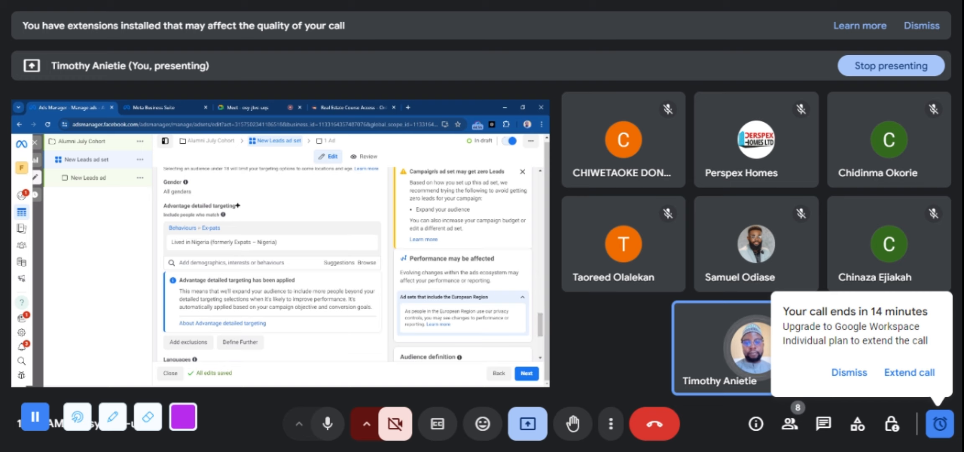
{"action": "left_click", "coordinate": [179, 262]}
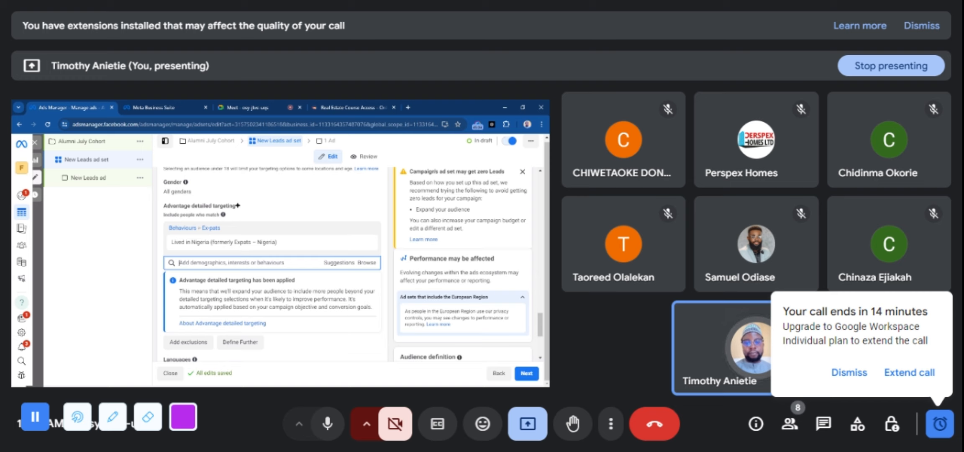
{"action": "type", "text": "Bequest"}
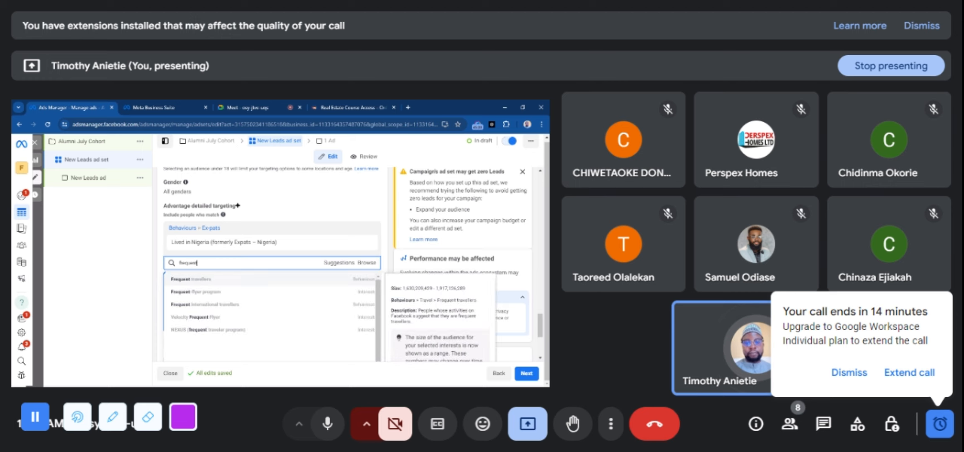
{"action": "left_click", "coordinate": [216, 304]}
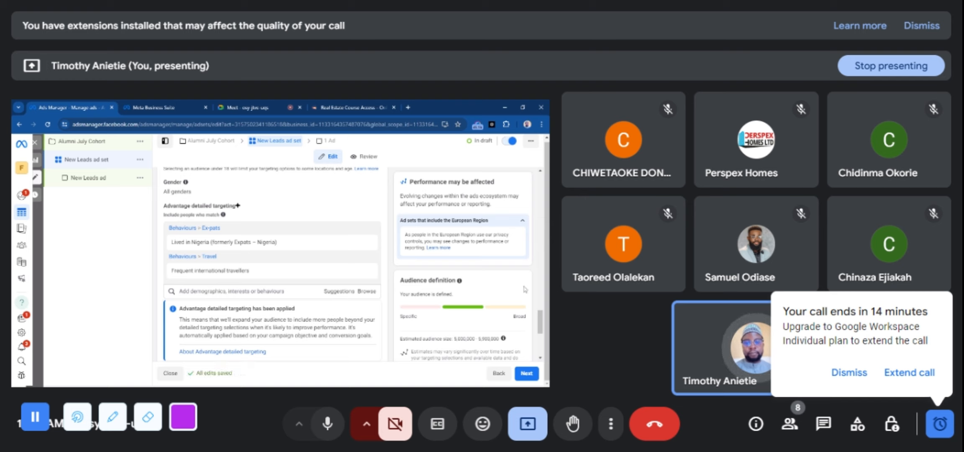
Search detailed targeting for "business class" and add the interest Business class (air travel)
{"action": "scroll", "coordinate": [539, 321], "scroll_direction": "down", "scroll_amount": 2}
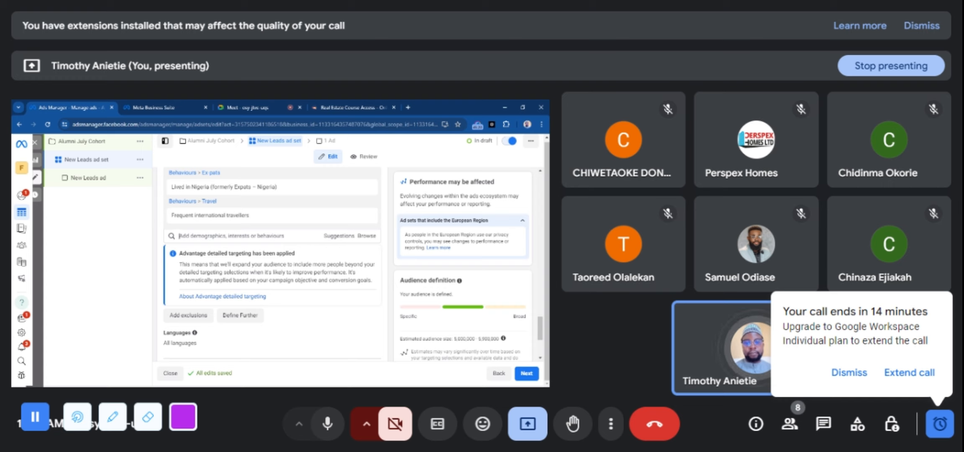
{"action": "left_click", "coordinate": [234, 236]}
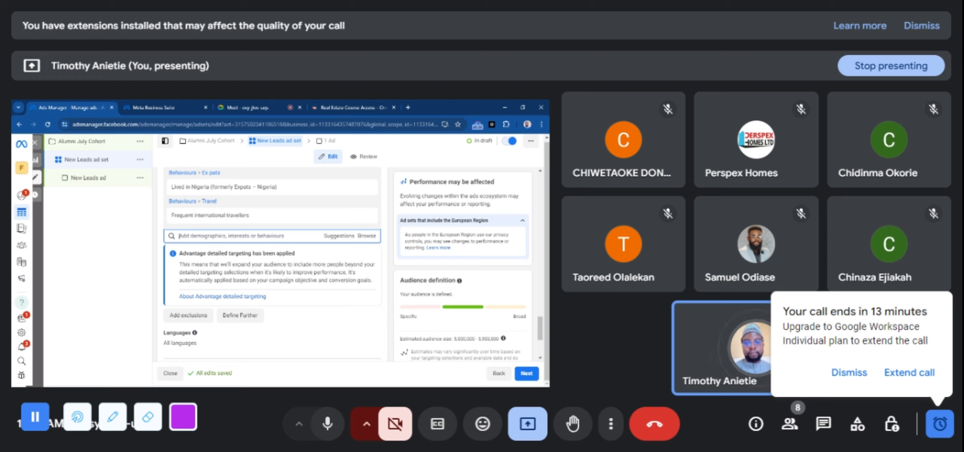
{"action": "type", "text": "s"}
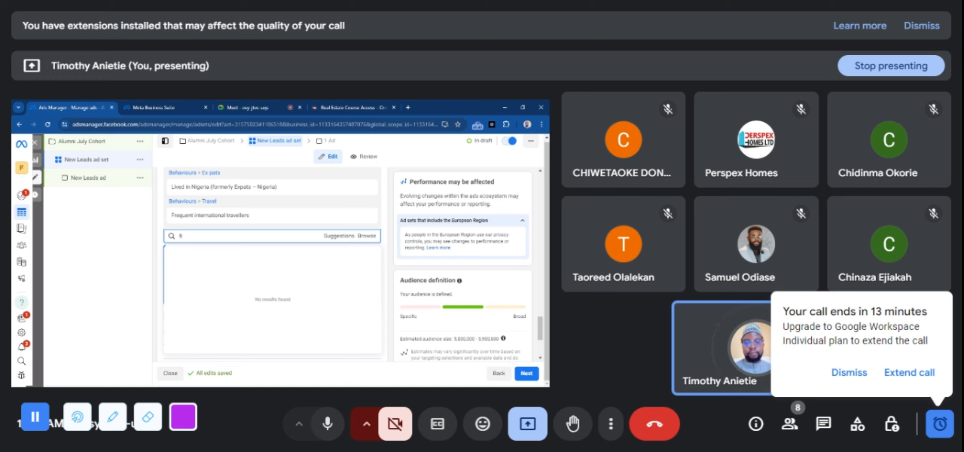
{"action": "key", "text": "BackSpace"}
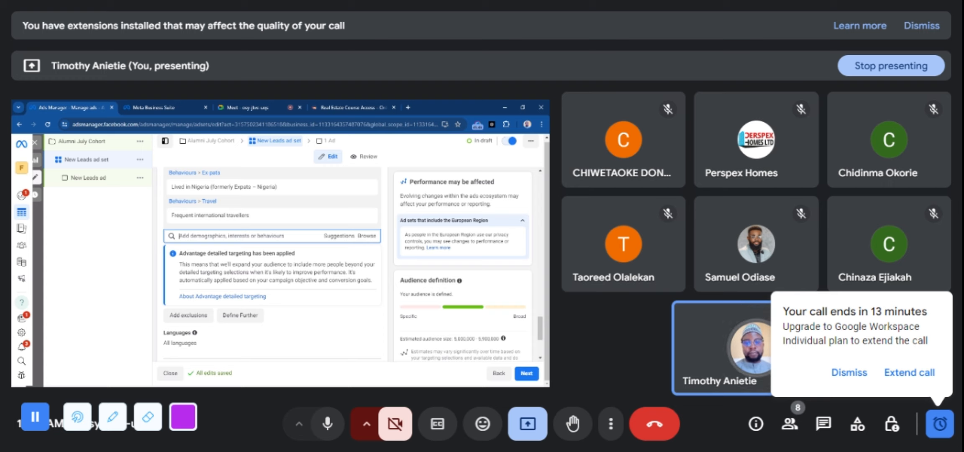
{"action": "type", "text": "si"}
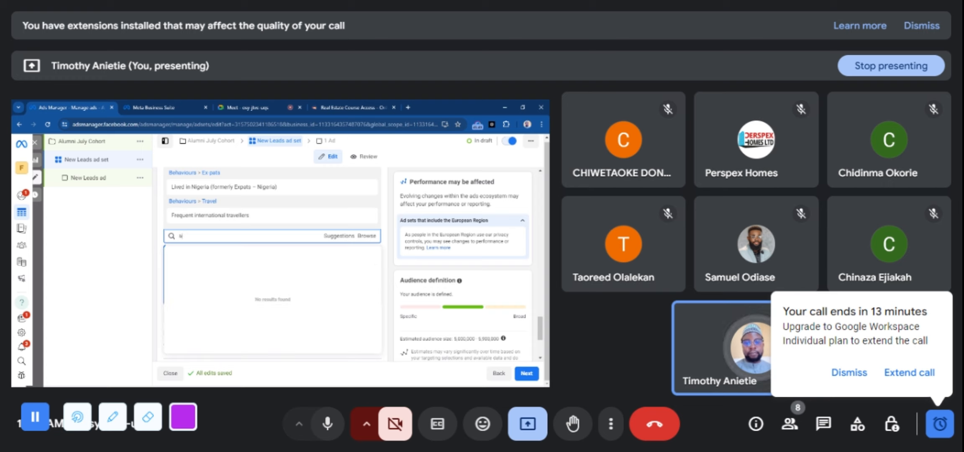
{"action": "type", "text": "usiness"}
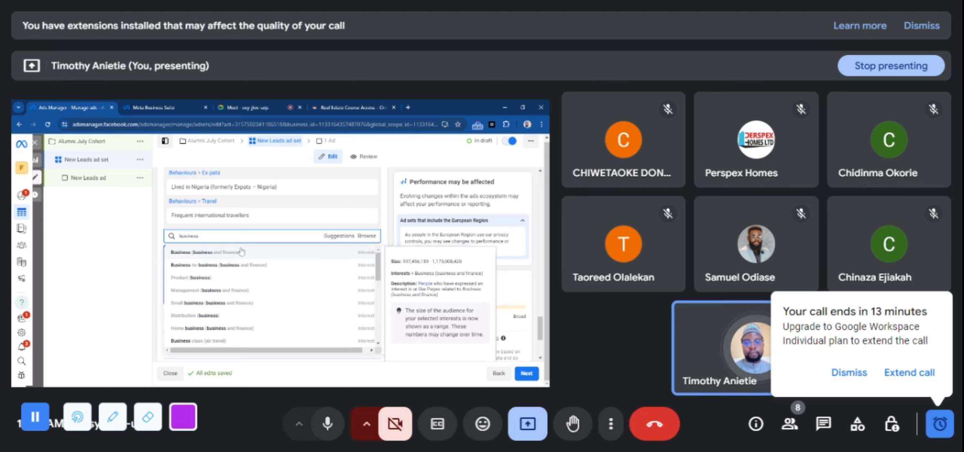
{"action": "type", "text": " class"}
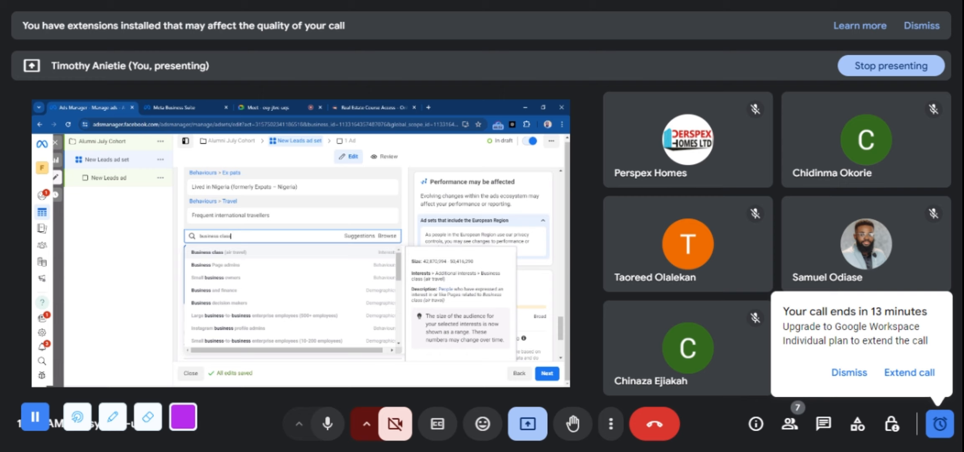
{"action": "left_click", "coordinate": [238, 253]}
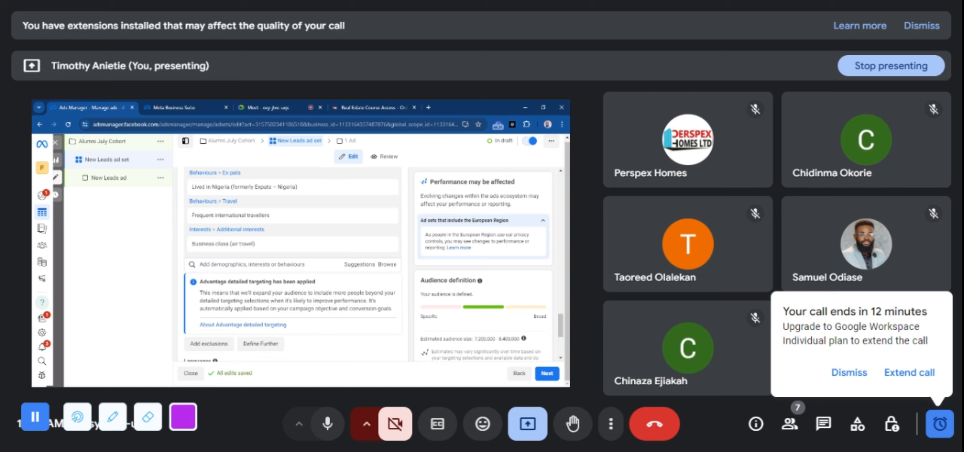
Switch to the Google Meet call, dismiss its call-ending reminder and return to Ads Manager
{"action": "left_click", "coordinate": [268, 107]}
{"action": "left_click", "coordinate": [849, 373]}
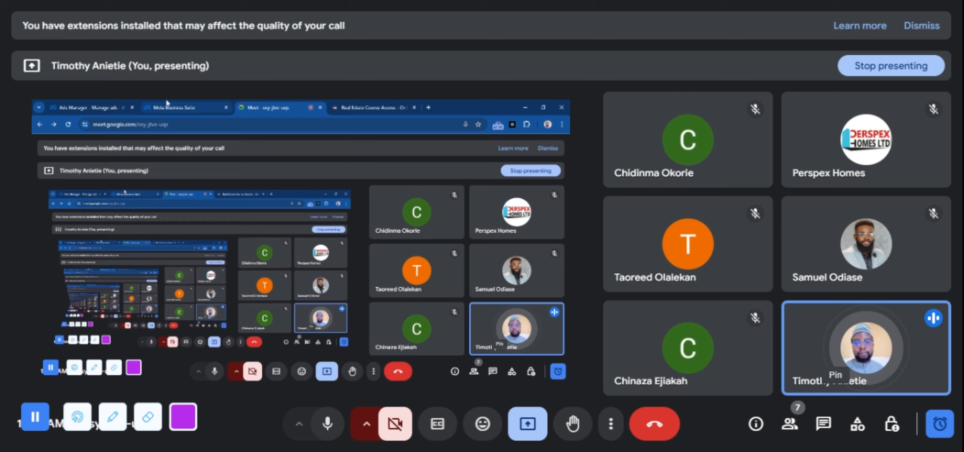
{"action": "left_click", "coordinate": [99, 106]}
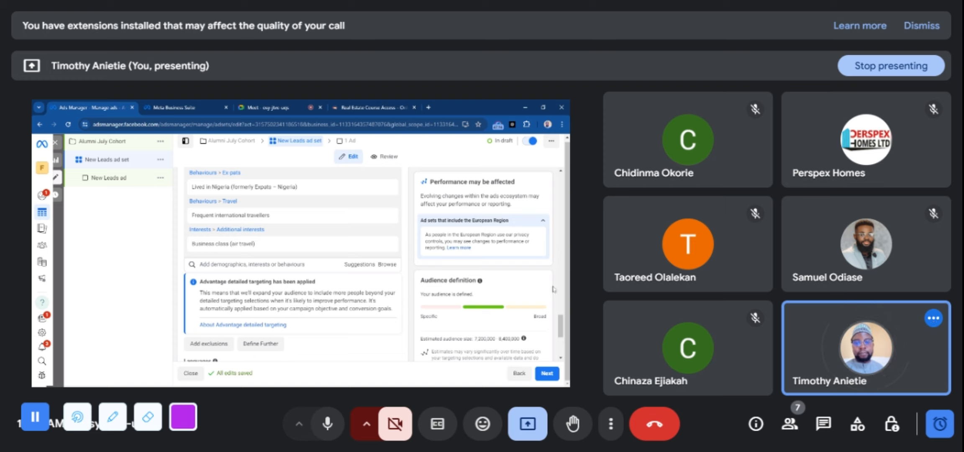
Search detailed targeting for "expensive" and add the interest Expensive Taste (band)
{"action": "mouse_move", "coordinate": [316, 253]}
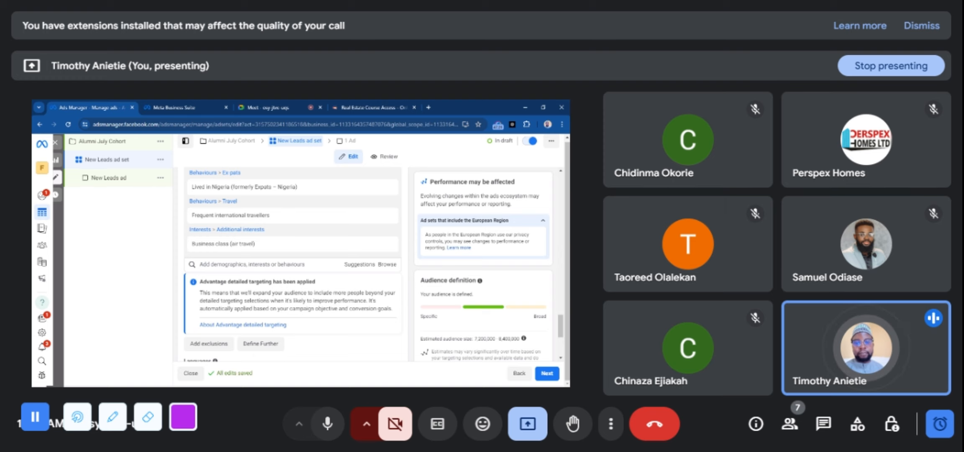
{"action": "left_click", "coordinate": [252, 264]}
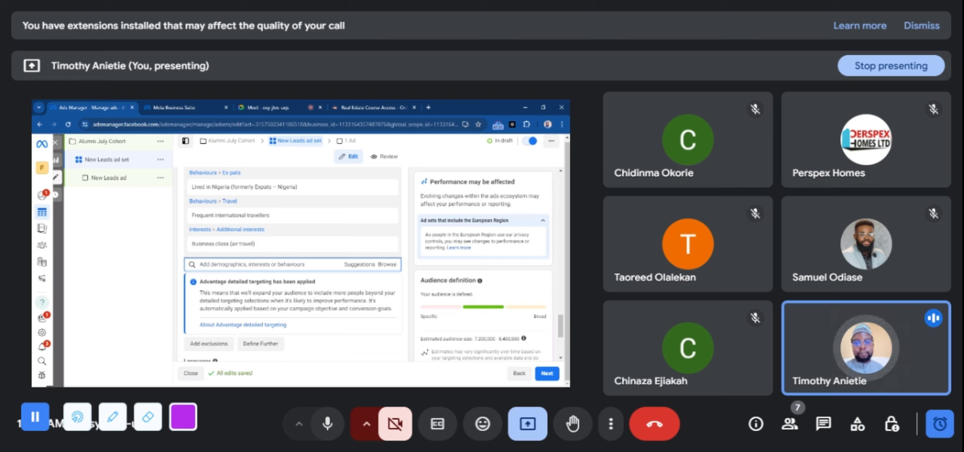
{"action": "type", "text": "expe"}
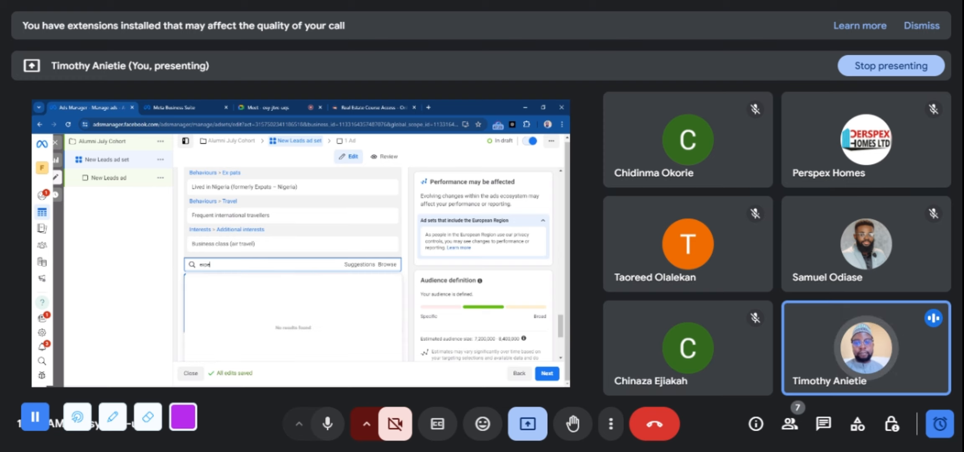
{"action": "type", "text": "nsive"}
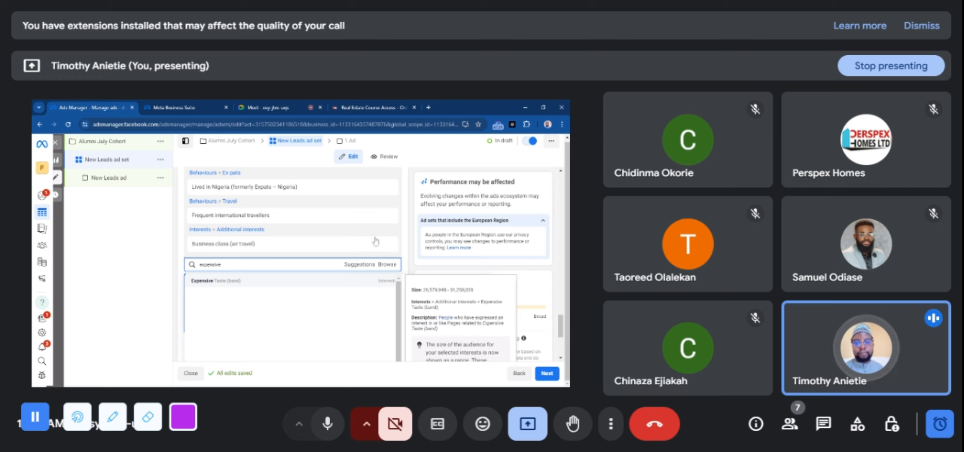
{"action": "left_click", "coordinate": [226, 282]}
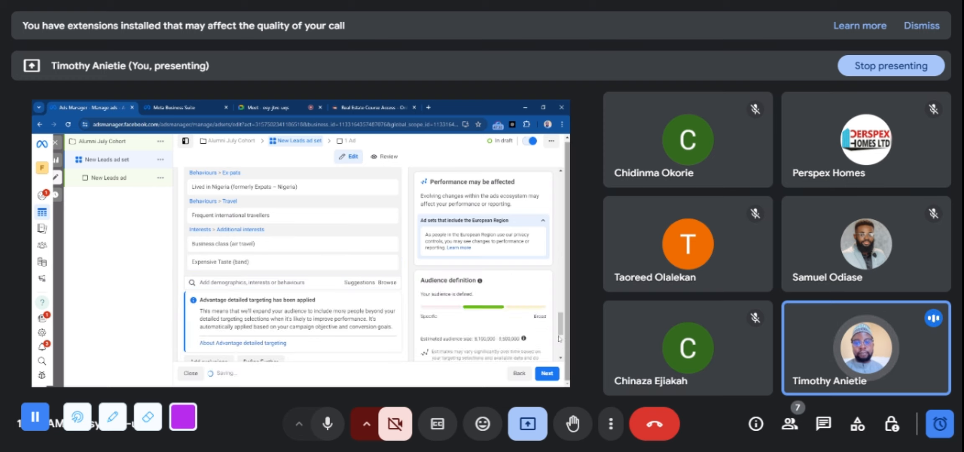
Search detailed targeting for "medical doctor" and add the job title Medical Doctor (MD)
{"action": "left_click_drag", "start_coordinate": [562, 320], "coordinate": [561, 335]}
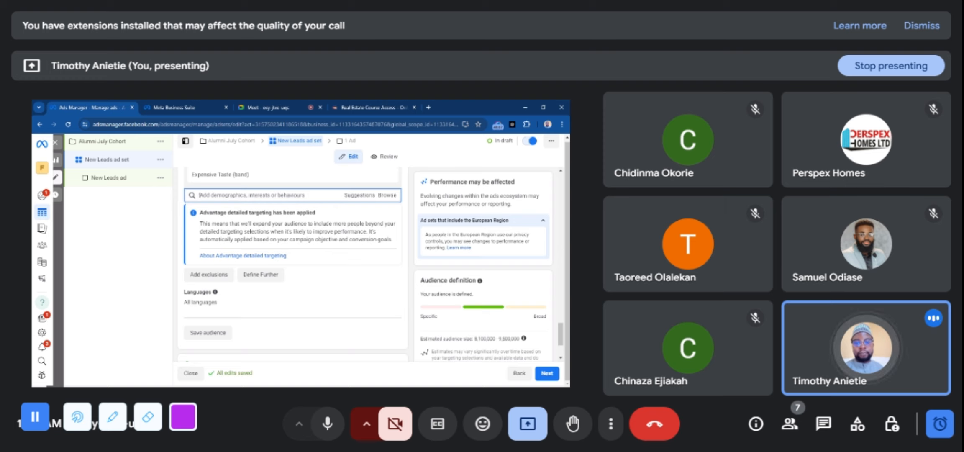
{"action": "type", "text": "medic"}
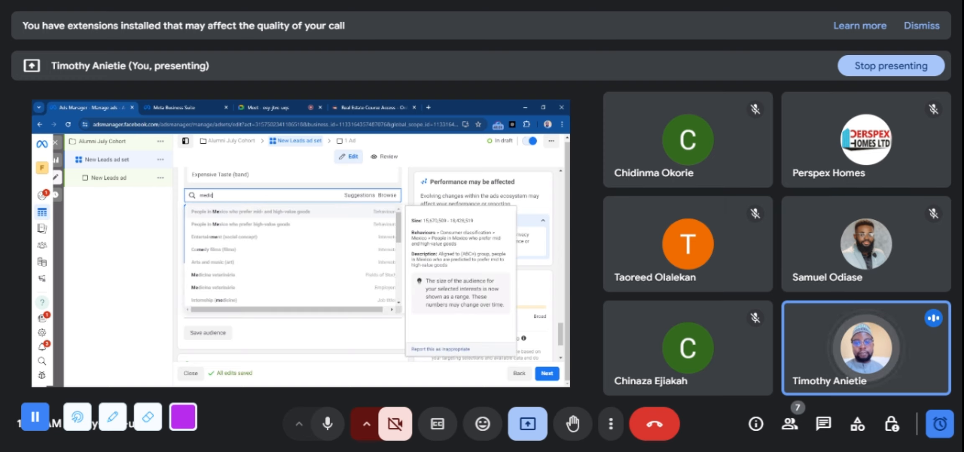
{"action": "type", "text": "al doctor"}
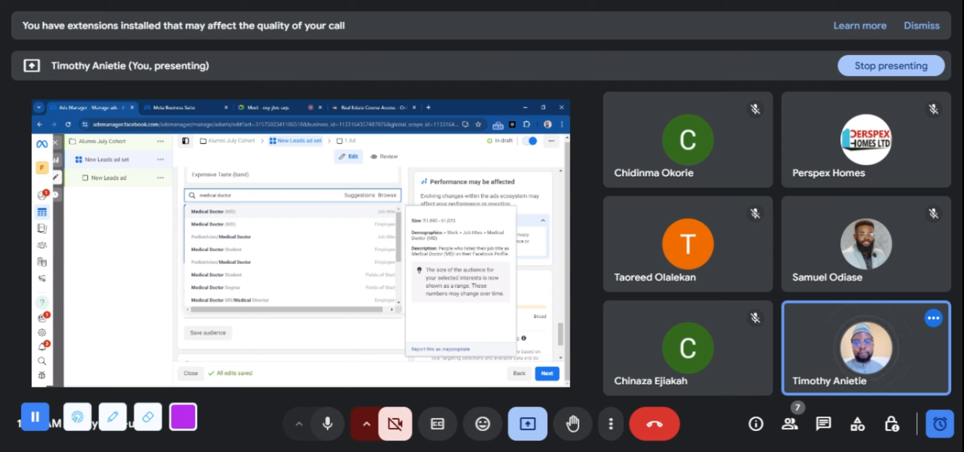
{"action": "left_click", "coordinate": [260, 212]}
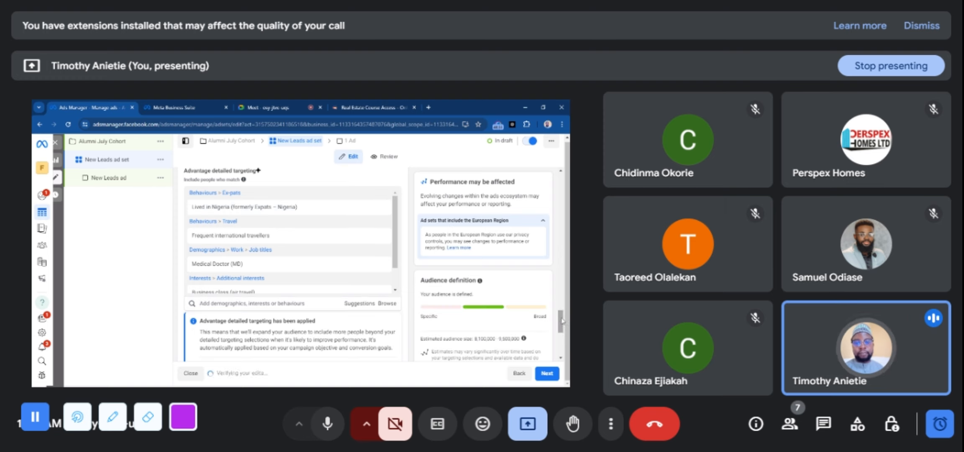
Search detailed targeting for "software engineer" and add the job title Software engineer
{"action": "scroll", "coordinate": [563, 330], "scroll_direction": "down", "scroll_amount": 2}
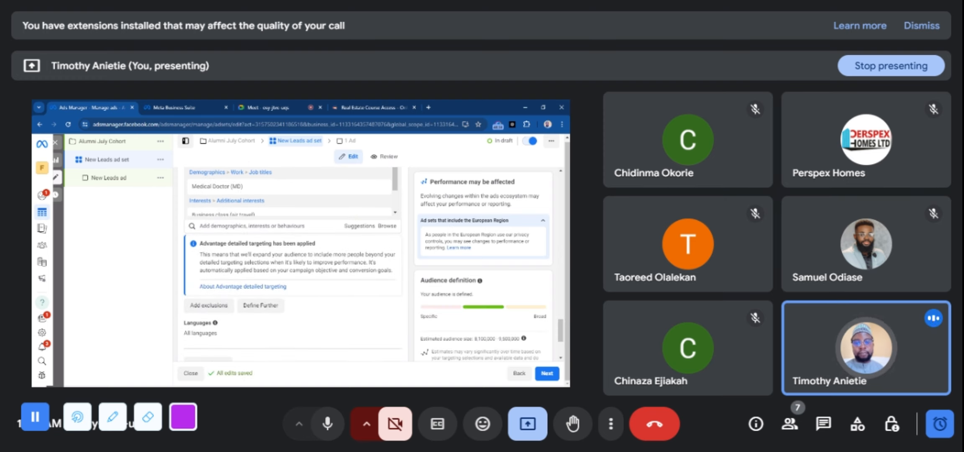
{"action": "left_click", "coordinate": [292, 222]}
{"action": "type", "text": "seft"}
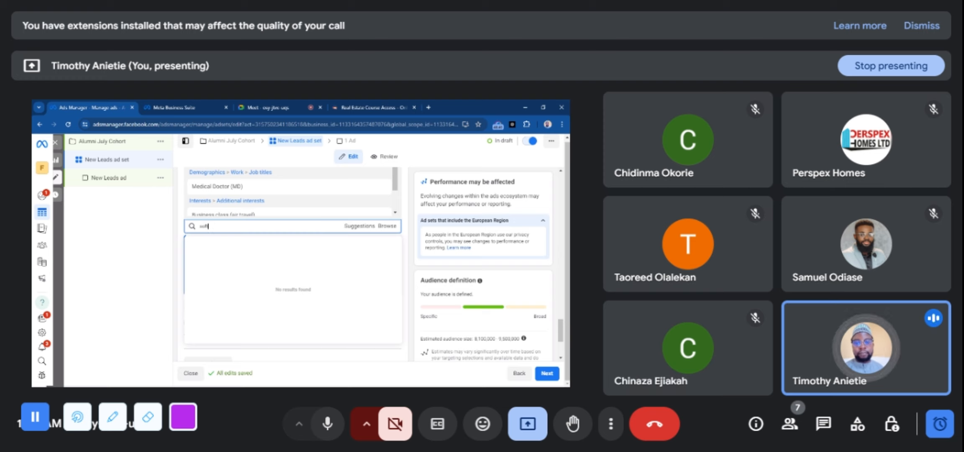
{"action": "type", "text": "ware engin"}
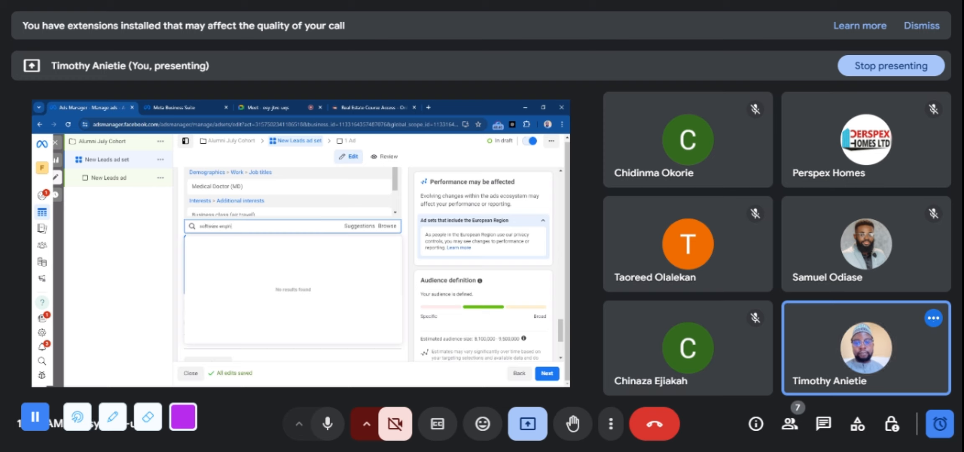
{"action": "type", "text": "eer"}
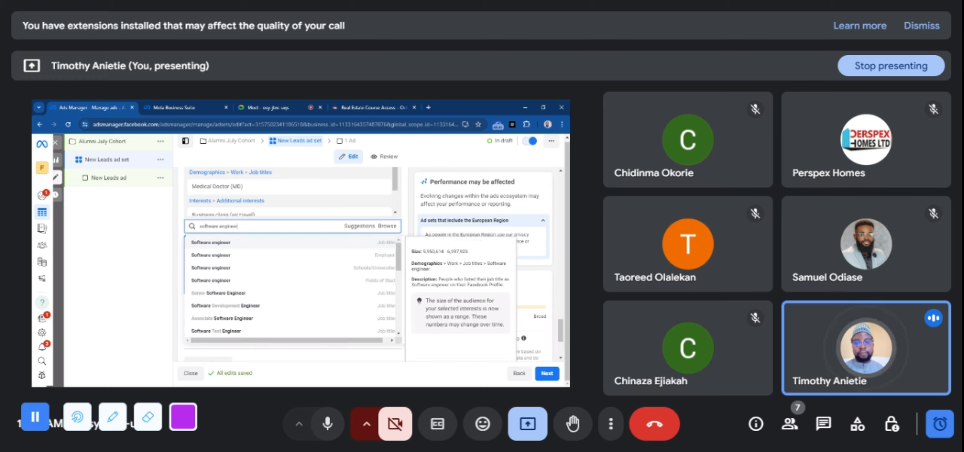
{"action": "left_click", "coordinate": [256, 241]}
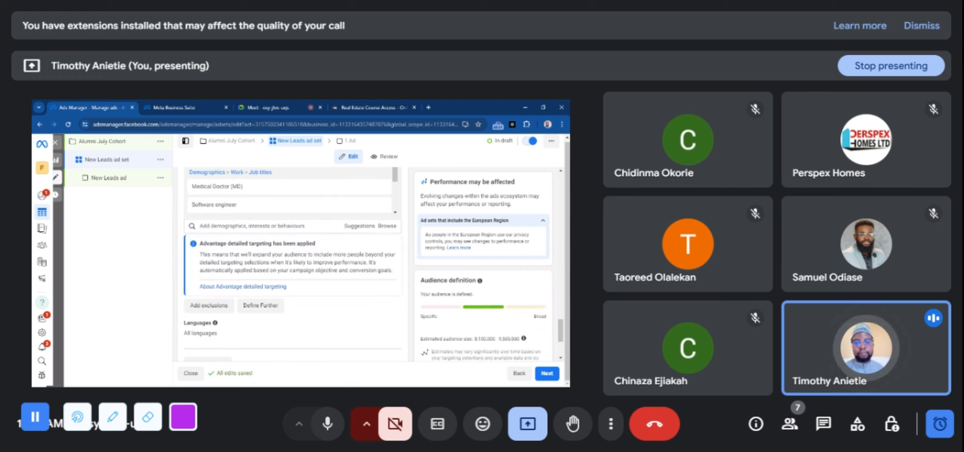
Search detailed targeting for "Nurse" and add the job title Family nurse practitioner
{"action": "type", "text": "nu"}
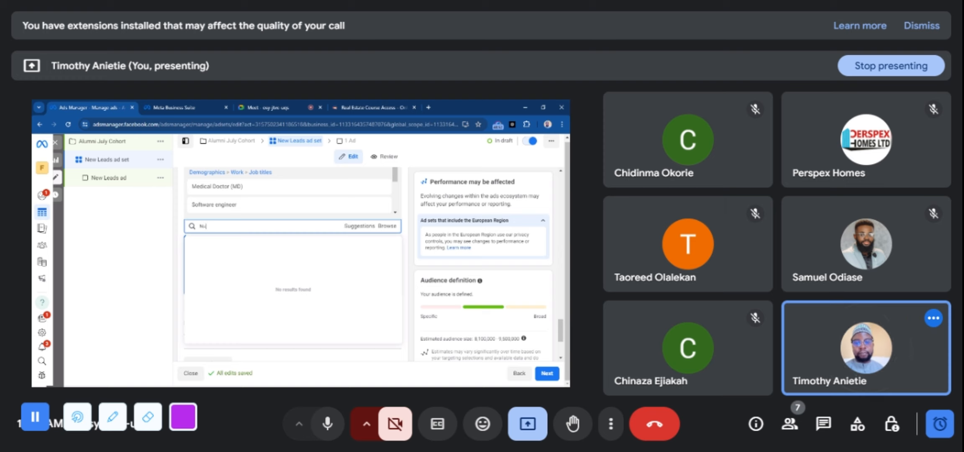
{"action": "type", "text": "rse"}
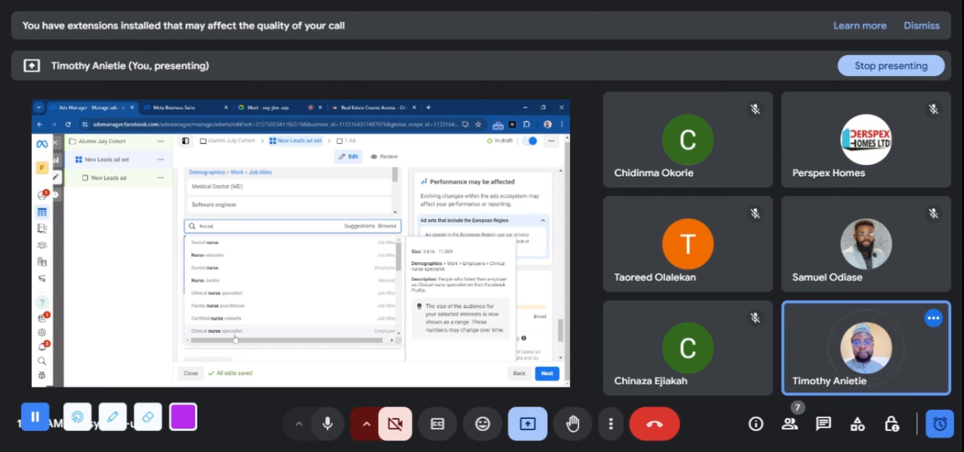
{"action": "left_click", "coordinate": [245, 306]}
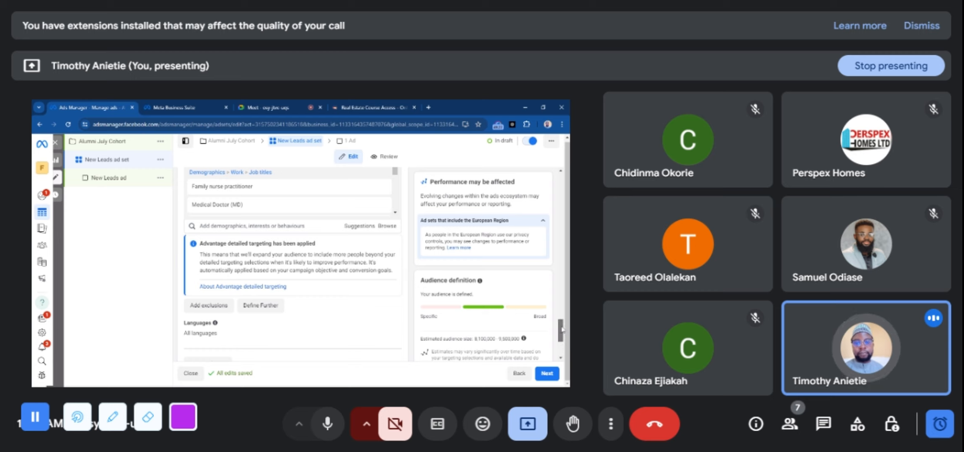
Review the selected detailed targeting entries, including the details of the Lived in Nigeria (formerly Expats – Nigeria) behaviour
{"action": "left_click_drag", "start_coordinate": [561, 329], "coordinate": [560, 320]}
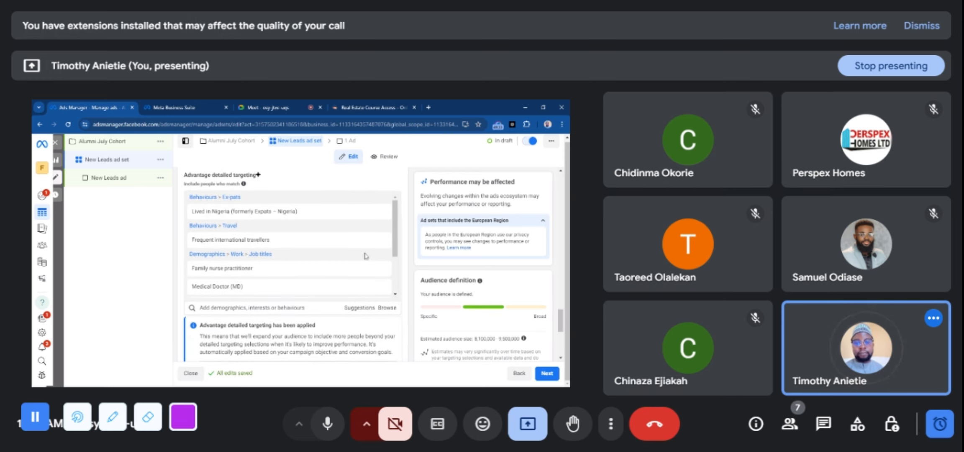
{"action": "mouse_move", "coordinate": [376, 211]}
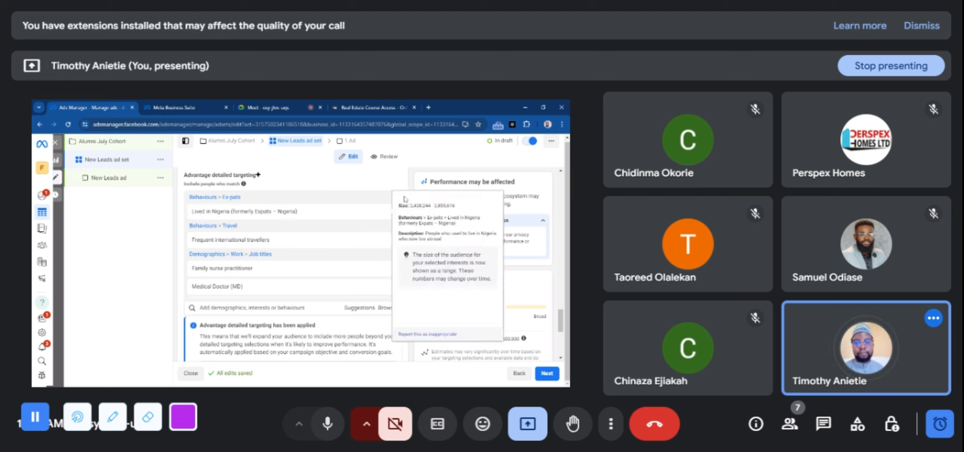
{"action": "scroll", "coordinate": [397, 214], "scroll_direction": "down", "scroll_amount": 3}
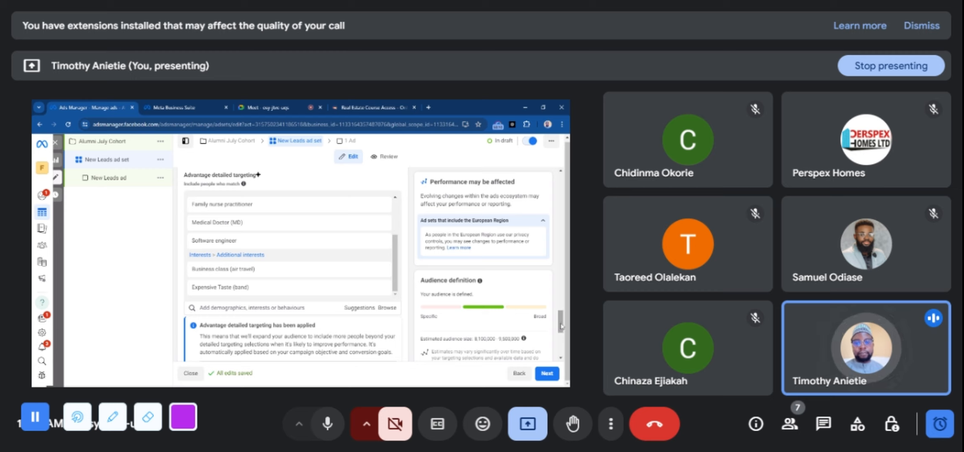
{"action": "scroll", "coordinate": [561, 322], "scroll_direction": "down", "scroll_amount": 3}
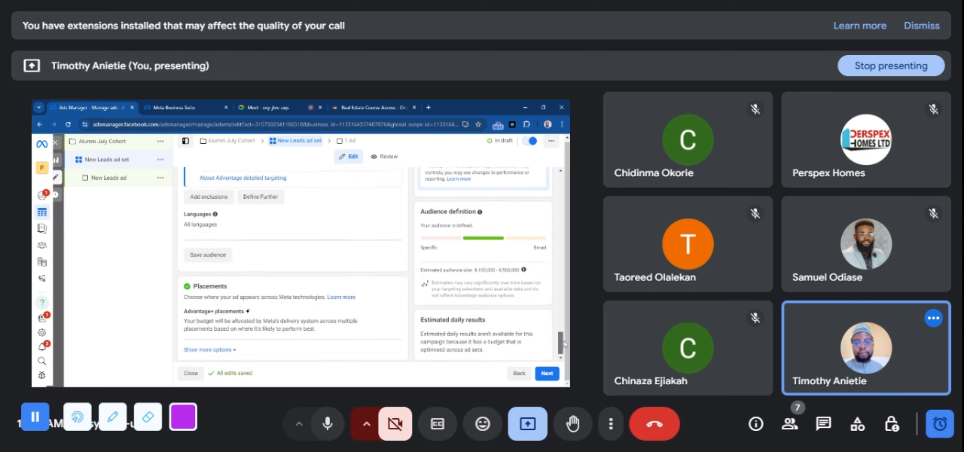
{"action": "scroll", "coordinate": [565, 348], "scroll_direction": "up", "scroll_amount": 3}
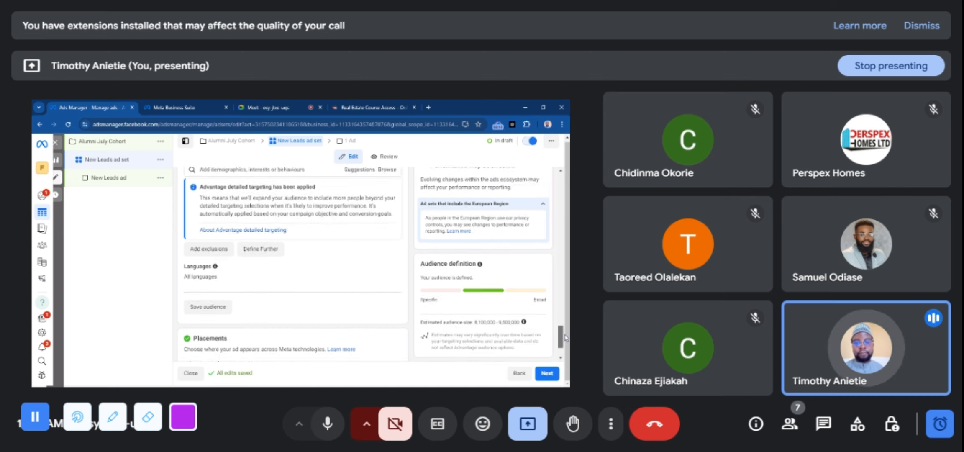
Show more placement options, review the brand safety and inventory settings, and proceed to the New Leads ad
{"action": "scroll", "coordinate": [566, 337], "scroll_direction": "down", "scroll_amount": 3}
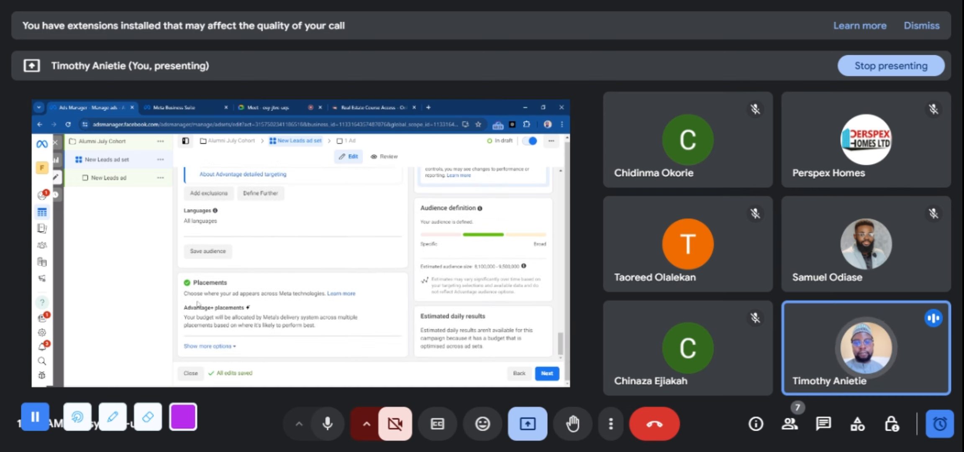
{"action": "left_click", "coordinate": [213, 347]}
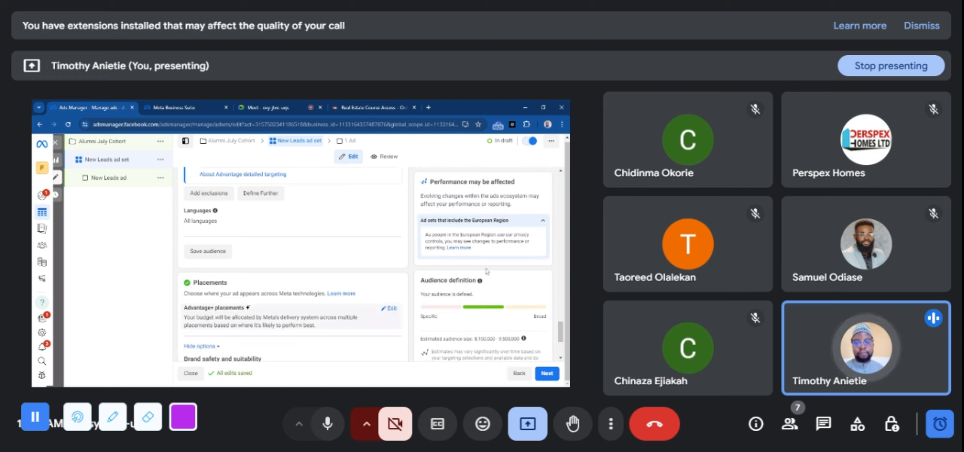
{"action": "scroll", "coordinate": [562, 326], "scroll_direction": "down", "scroll_amount": 3}
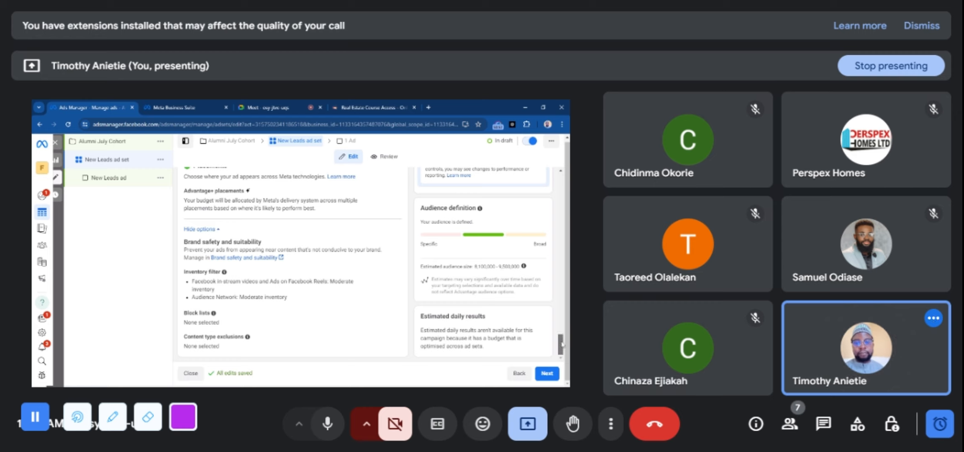
{"action": "scroll", "coordinate": [562, 342], "scroll_direction": "up", "scroll_amount": 1}
{"action": "mouse_move", "coordinate": [562, 342]}
{"action": "left_mouse_down"}
{"action": "mouse_move", "coordinate": [564, 352]}
{"action": "mouse_move", "coordinate": [563, 338]}
{"action": "left_mouse_up"}
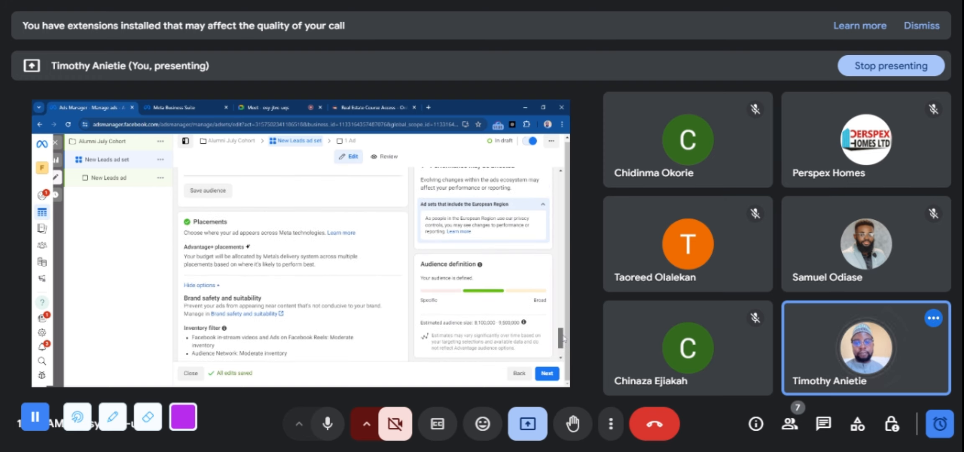
{"action": "scroll", "coordinate": [565, 349], "scroll_direction": "down", "scroll_amount": 1}
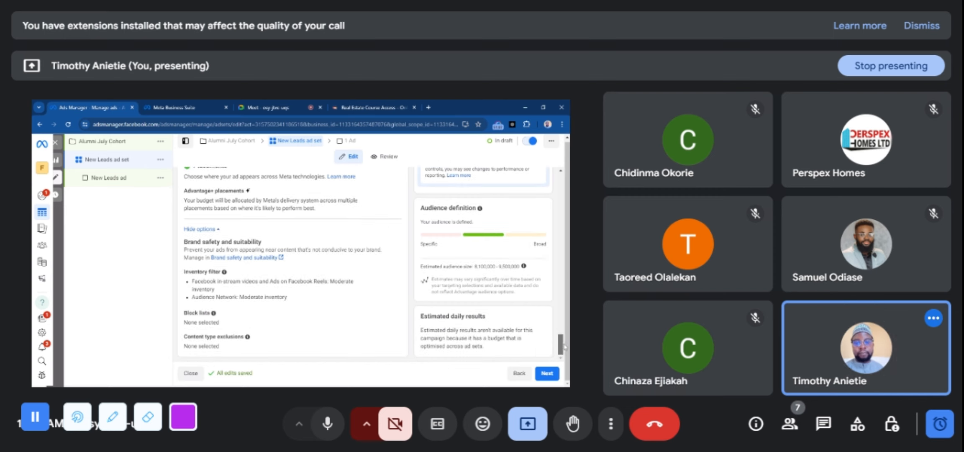
{"action": "scroll", "coordinate": [565, 346], "scroll_direction": "up", "scroll_amount": 4}
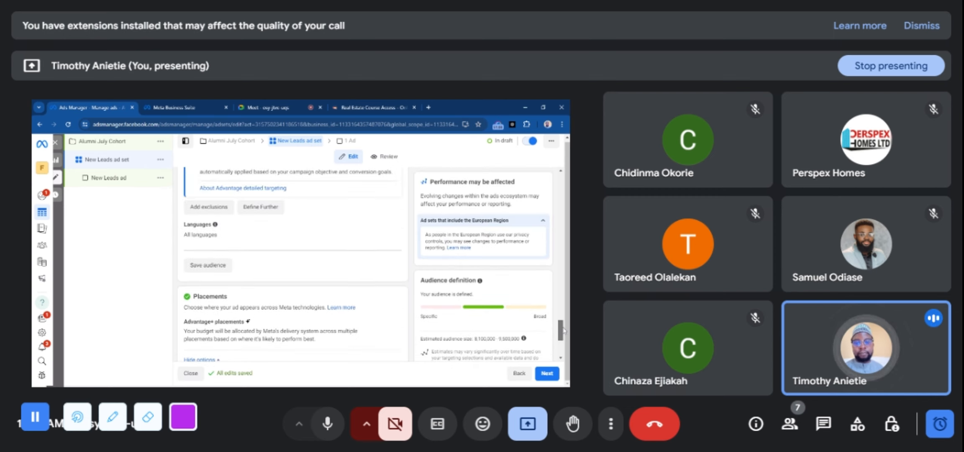
{"action": "scroll", "coordinate": [564, 329], "scroll_direction": "up", "scroll_amount": 3}
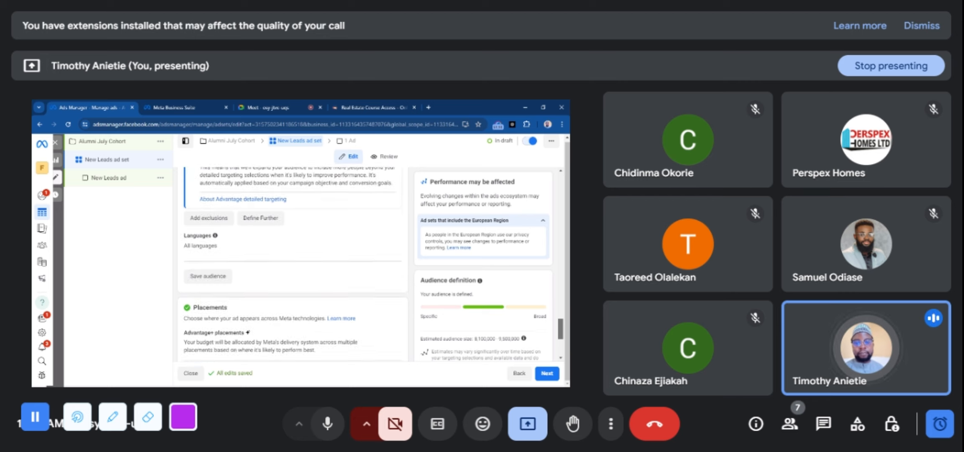
{"action": "scroll", "coordinate": [564, 329], "scroll_direction": "down", "scroll_amount": 5}
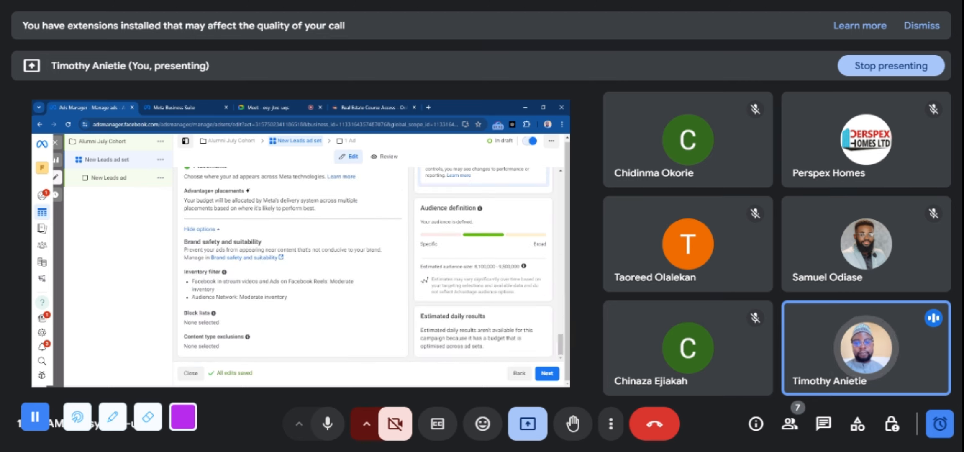
{"action": "left_click", "coordinate": [548, 375]}
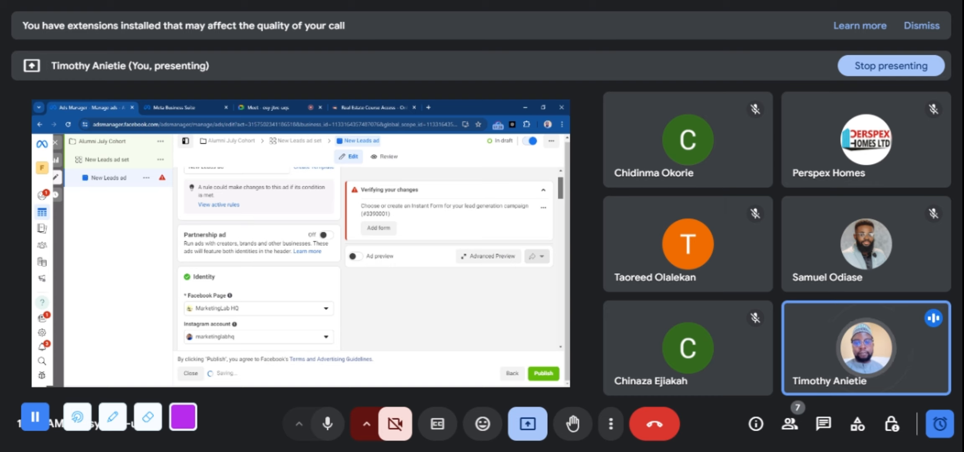
Check the available Facebook Pages in the ad's identity settings without changing the selected MarketingLab HQ page
{"action": "mouse_move", "coordinate": [561, 186]}
{"action": "left_mouse_down"}
{"action": "mouse_move", "coordinate": [564, 221]}
{"action": "mouse_move", "coordinate": [559, 201]}
{"action": "left_mouse_up"}
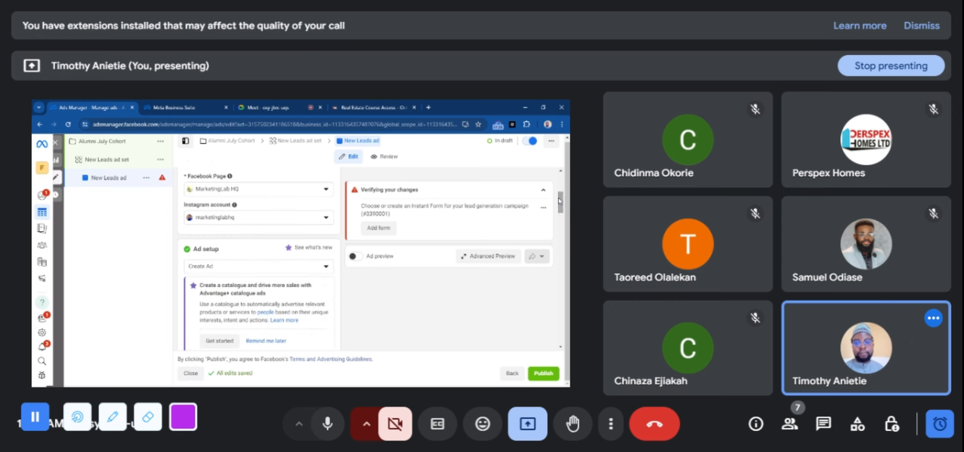
{"action": "left_click", "coordinate": [296, 195]}
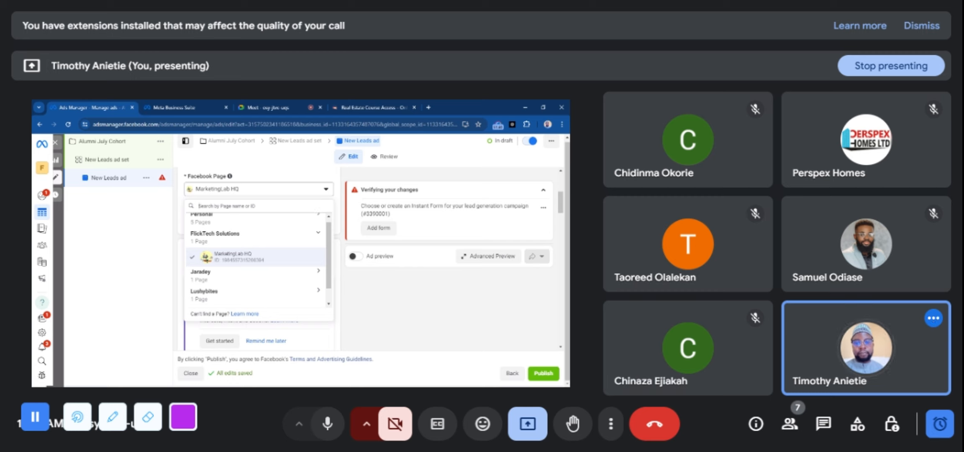
{"action": "left_click", "coordinate": [296, 195]}
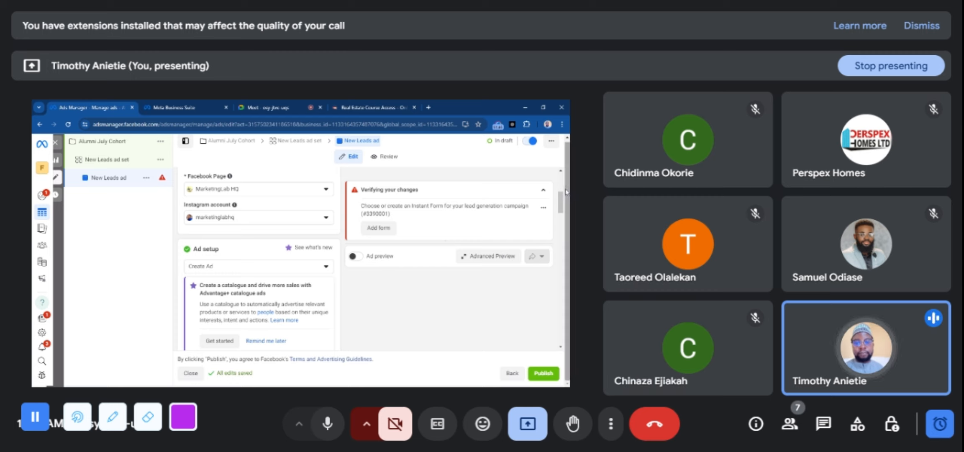
{"action": "left_click_drag", "start_coordinate": [561, 203], "coordinate": [561, 202]}
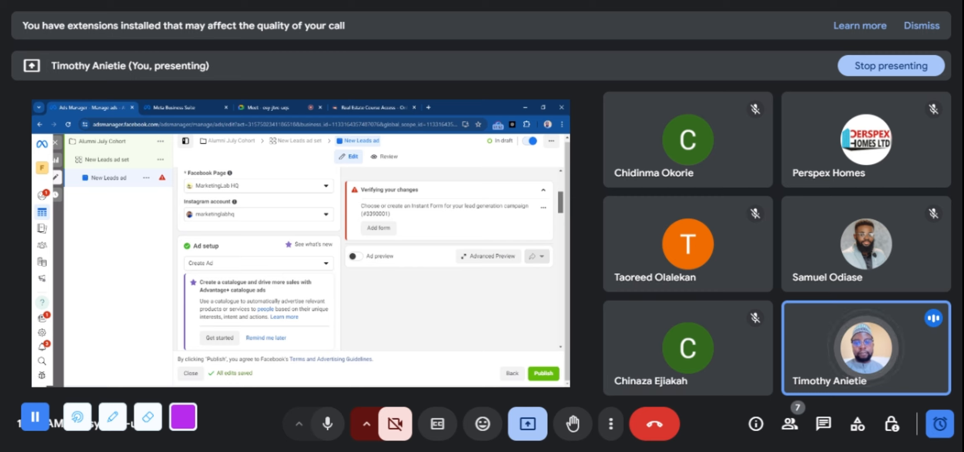
Choose the account video testimony2 as the ad creative's media and proceed to the trimming stage
{"action": "left_click_drag", "start_coordinate": [561, 202], "coordinate": [562, 232]}
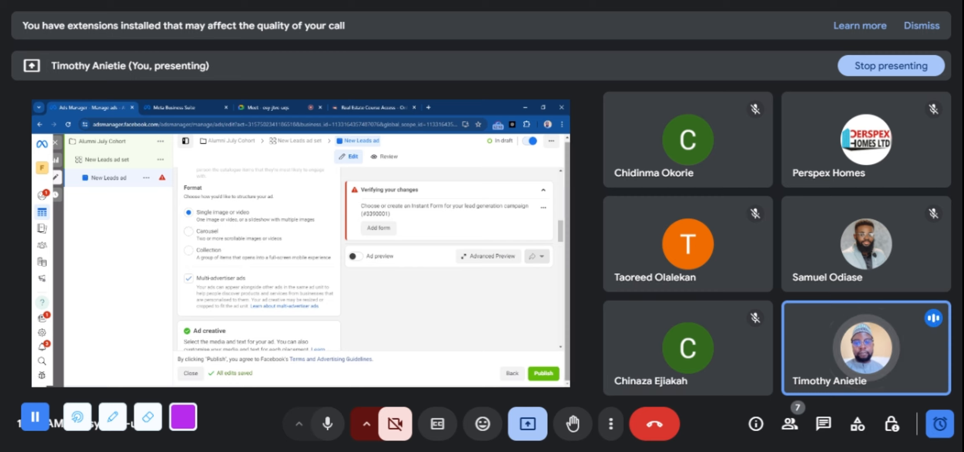
{"action": "scroll", "coordinate": [560, 239], "scroll_direction": "down", "scroll_amount": 4}
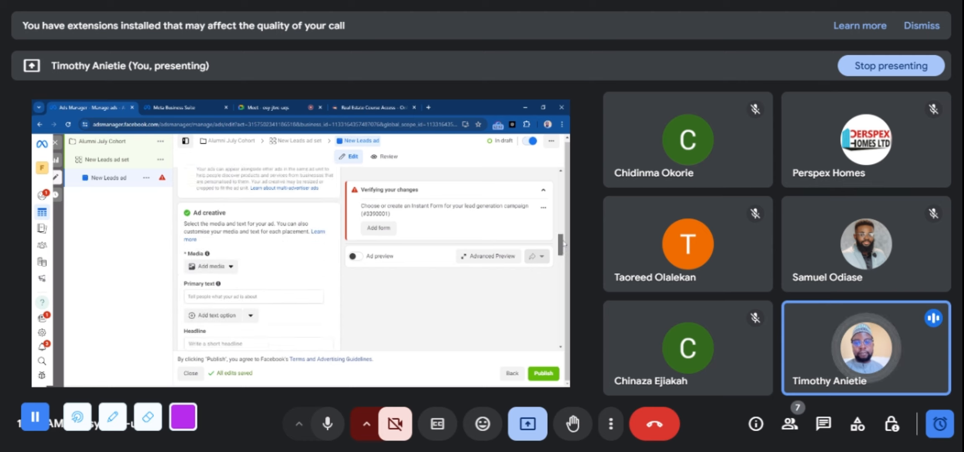
{"action": "left_click_drag", "start_coordinate": [564, 244], "coordinate": [564, 254]}
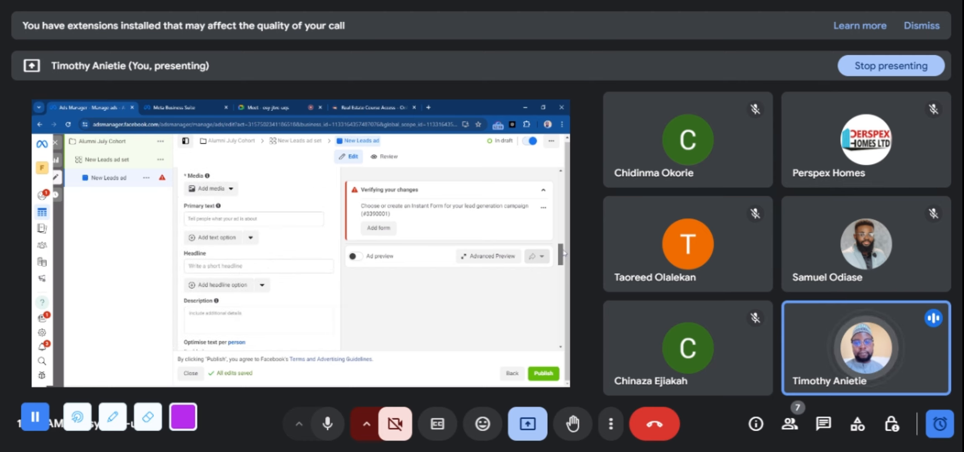
{"action": "left_click", "coordinate": [226, 189]}
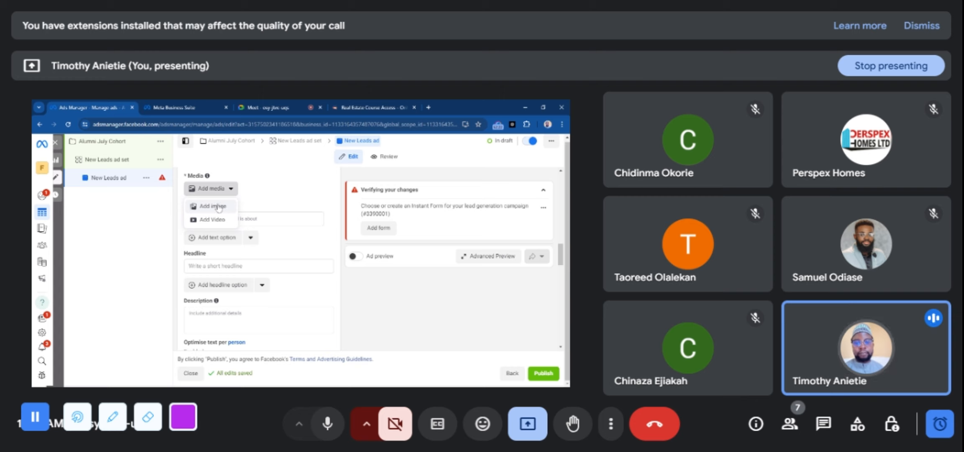
{"action": "left_click", "coordinate": [345, 284]}
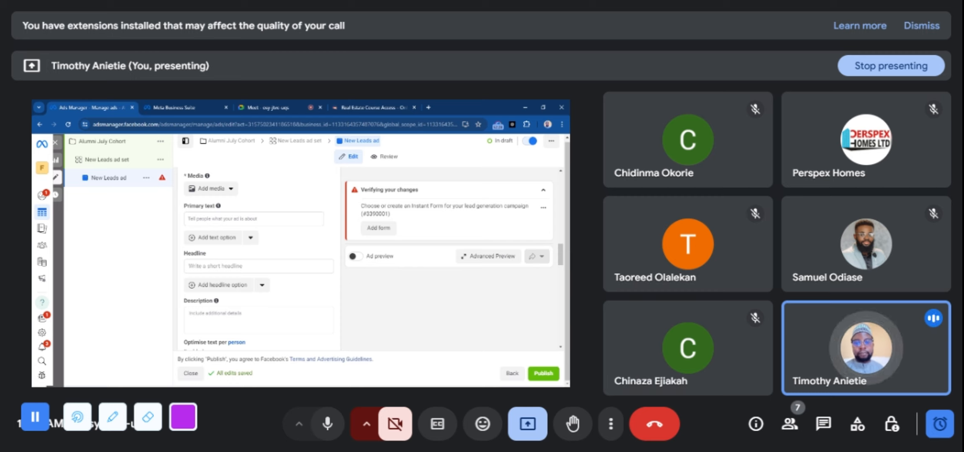
{"action": "left_click", "coordinate": [229, 191]}
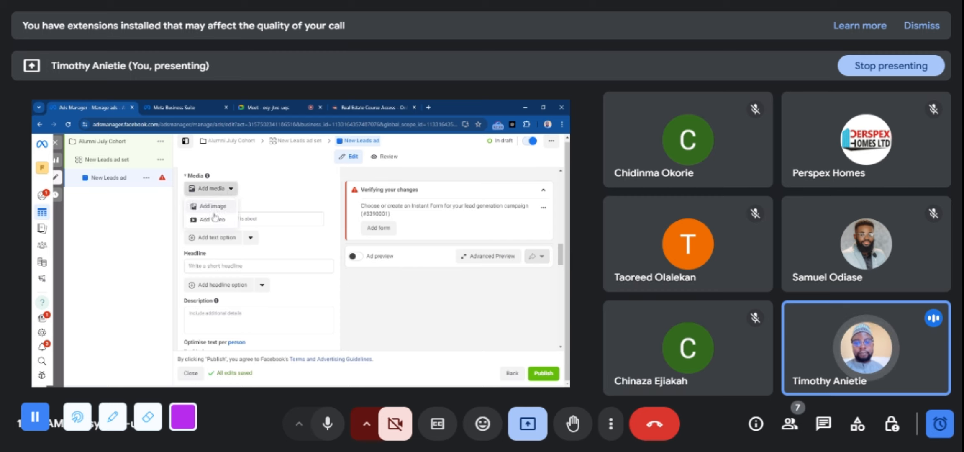
{"action": "left_click", "coordinate": [212, 220]}
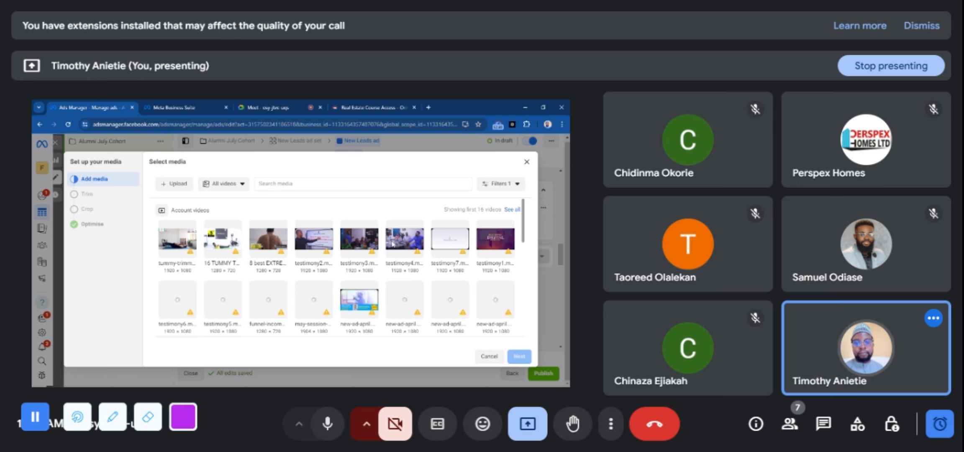
{"action": "left_click", "coordinate": [322, 241]}
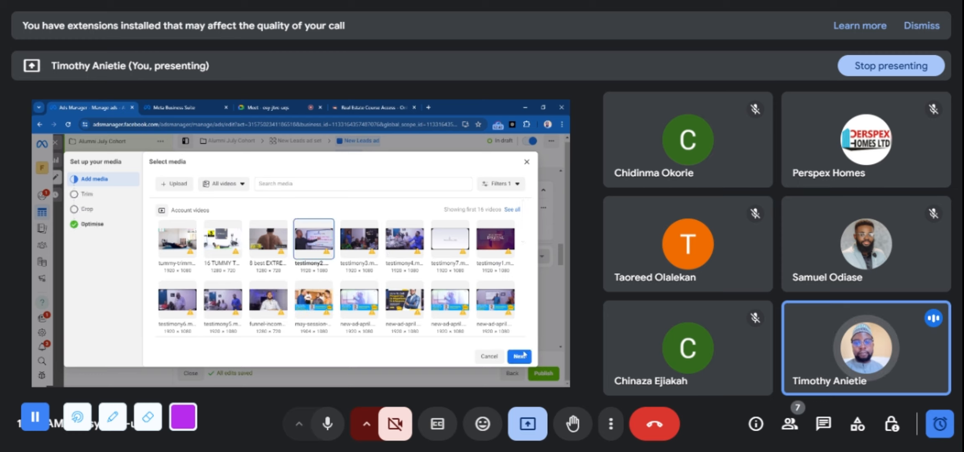
{"action": "left_click", "coordinate": [519, 357]}
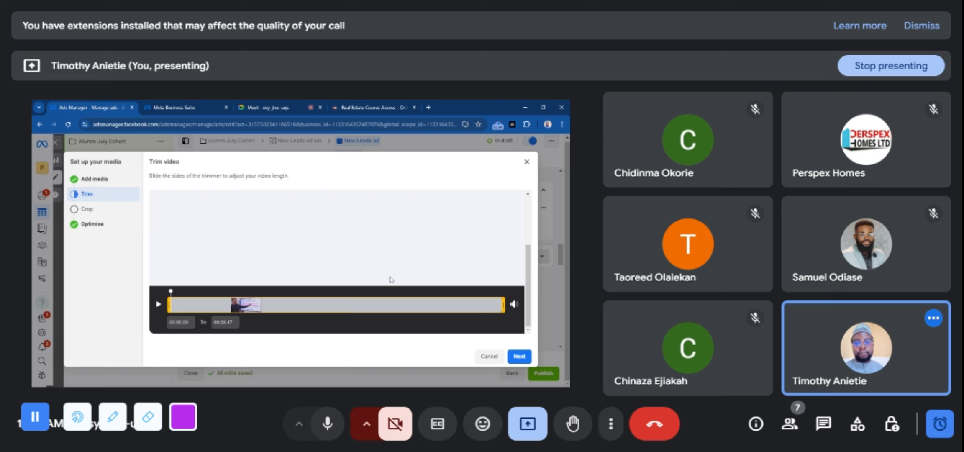
Accept the video's full-length trim, original placement crops and Advantage+ creative enhancements, and finish the media setup
{"action": "left_click", "coordinate": [519, 356]}
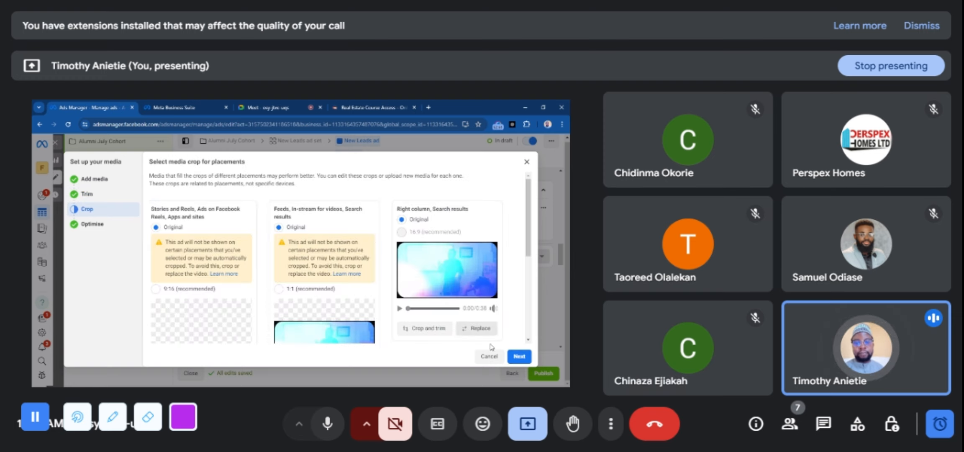
{"action": "left_click", "coordinate": [520, 356]}
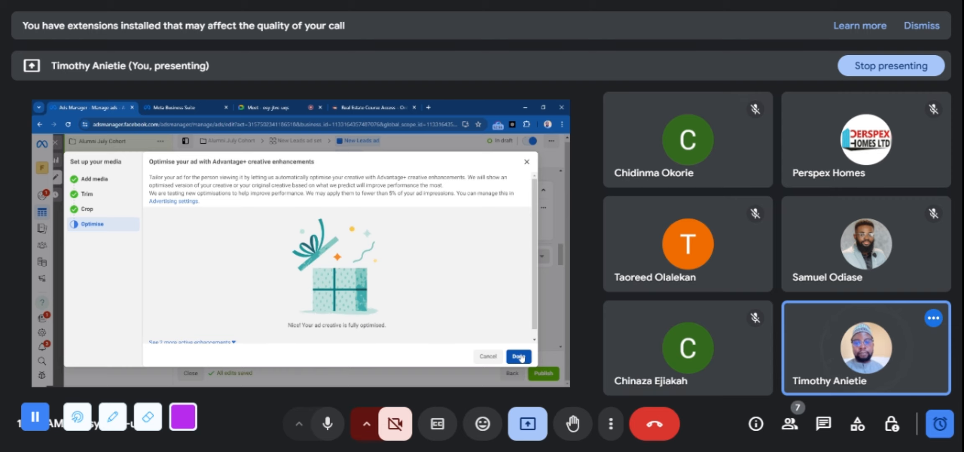
{"action": "left_click", "coordinate": [519, 356]}
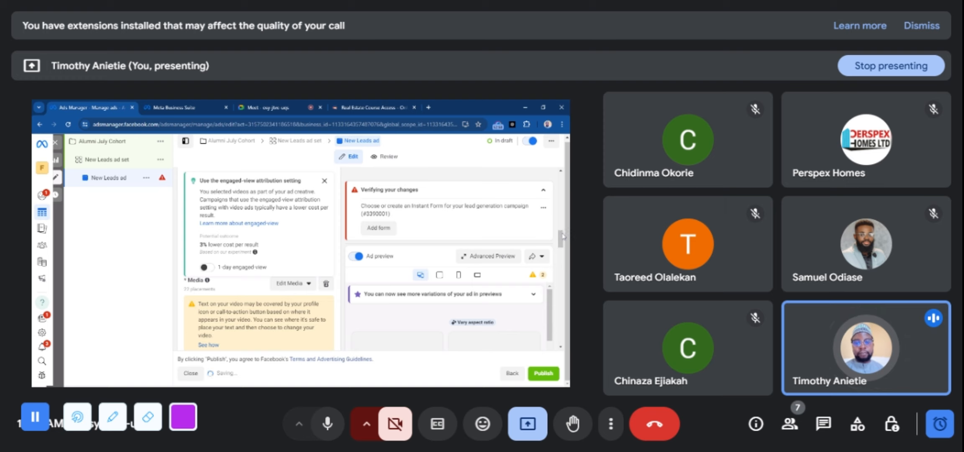
Enter the placeholder primary text "Thehehhehehehhe" for the New Leads ad
{"action": "scroll", "coordinate": [563, 238], "scroll_direction": "up", "scroll_amount": 3}
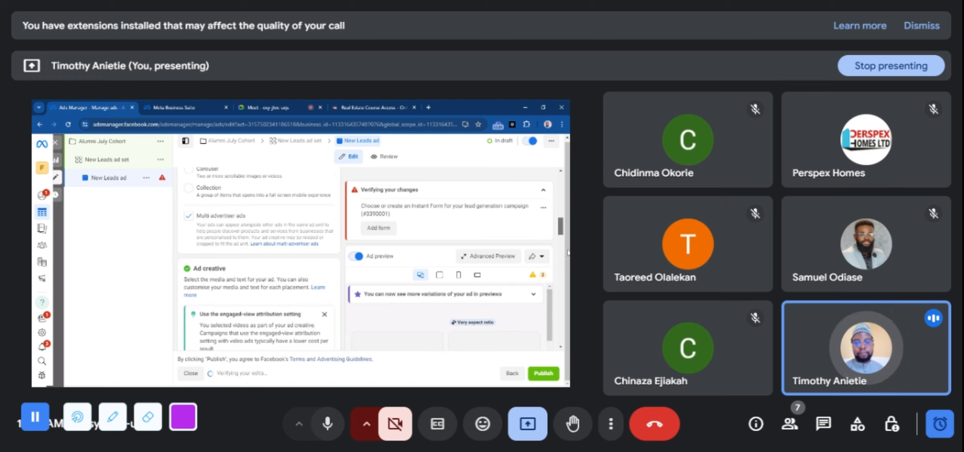
{"action": "scroll", "coordinate": [568, 252], "scroll_direction": "down", "scroll_amount": 5}
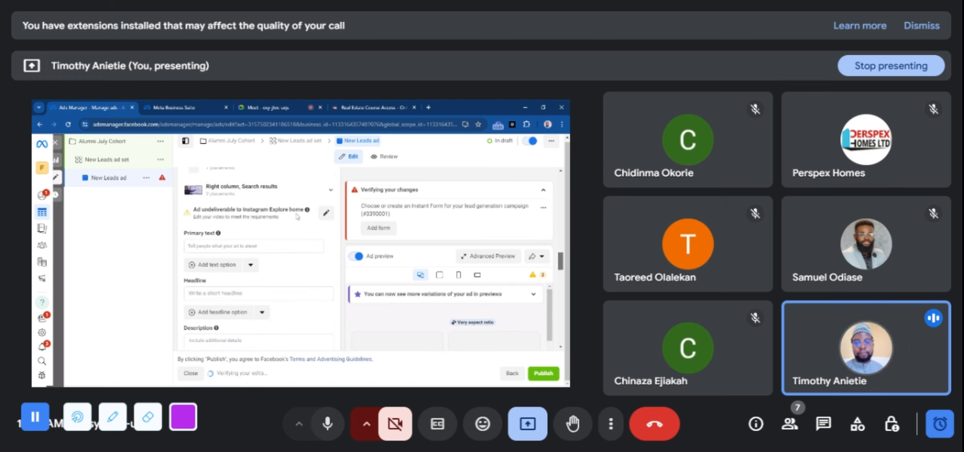
{"action": "left_click", "coordinate": [197, 243]}
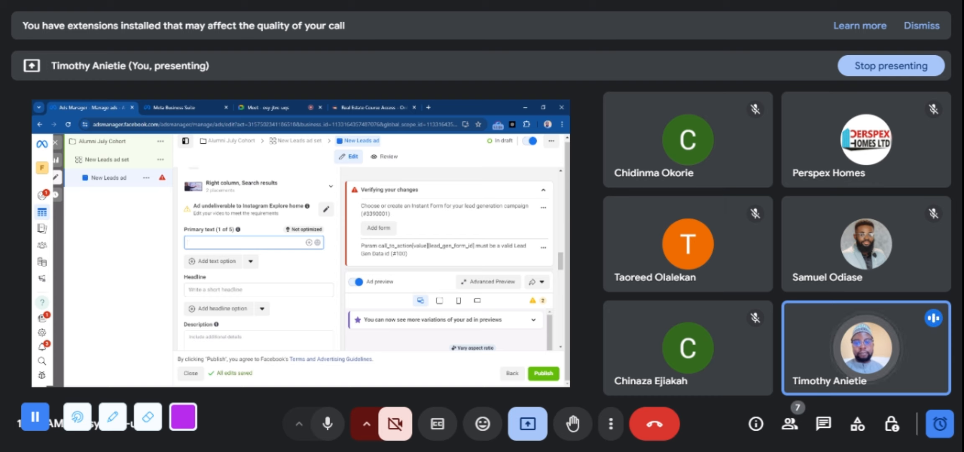
{"action": "type", "text": "Thehehhehehehhe"}
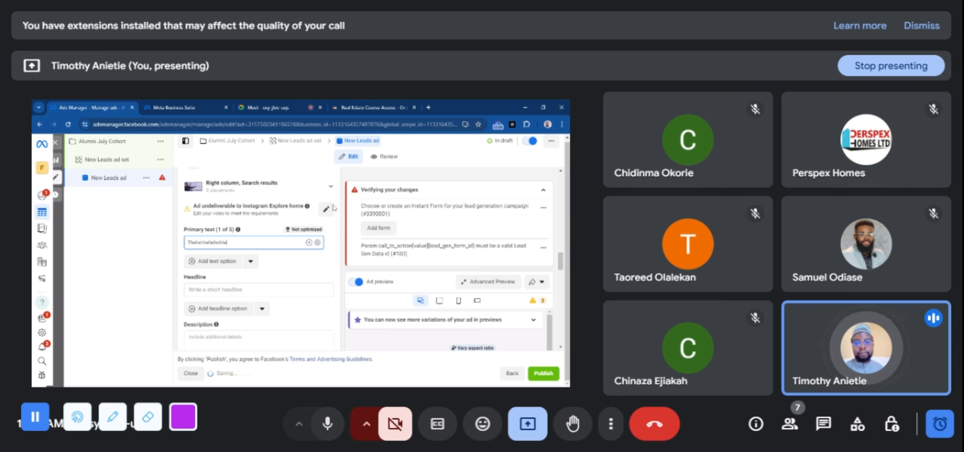
Copy the course access page's address, marketinglabhq.ng/retcourseaccess/, from its open browser page and set it as the ad's destination website URL
{"action": "left_click_drag", "start_coordinate": [562, 260], "coordinate": [561, 266]}
{"action": "left_click", "coordinate": [350, 107]}
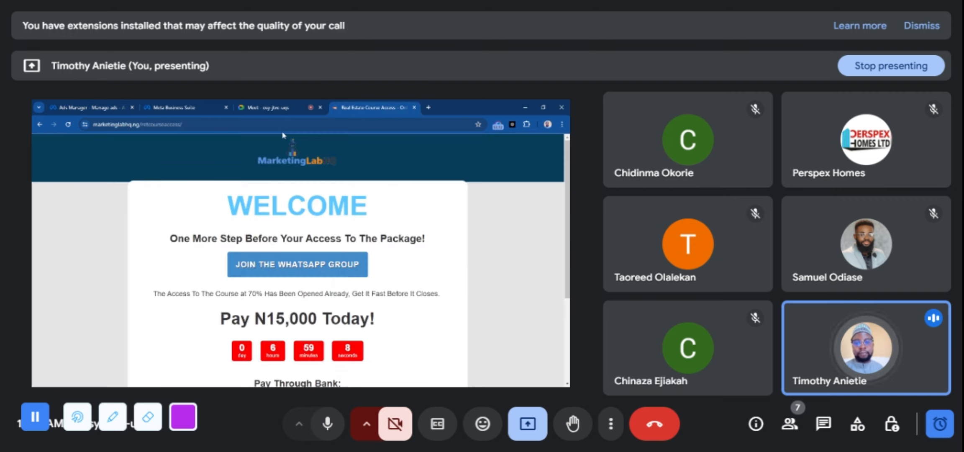
{"action": "left_click", "coordinate": [281, 124]}
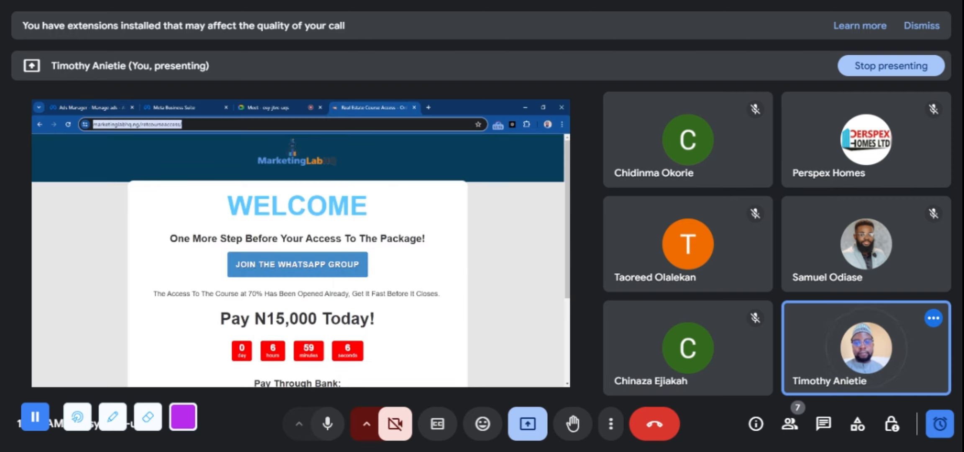
{"action": "left_click", "coordinate": [92, 107]}
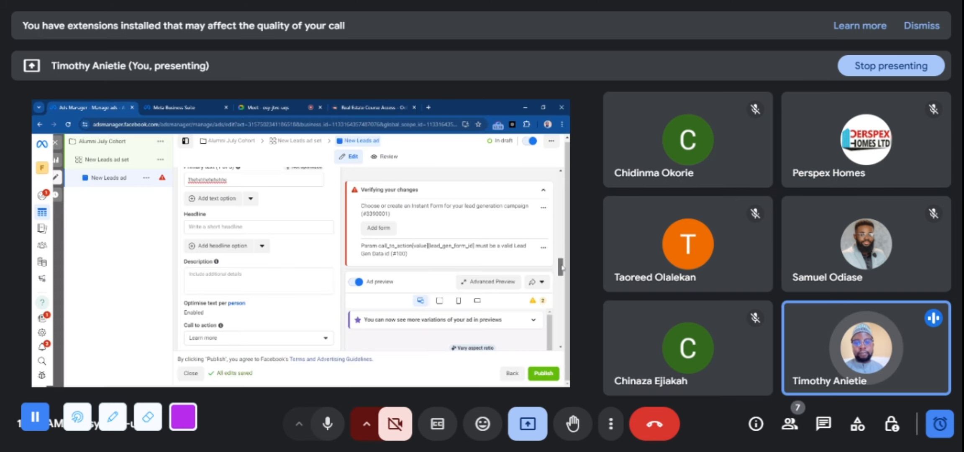
{"action": "scroll", "coordinate": [563, 273], "scroll_direction": "down", "scroll_amount": 1}
{"action": "scroll", "coordinate": [563, 273], "scroll_direction": "down", "scroll_amount": 3}
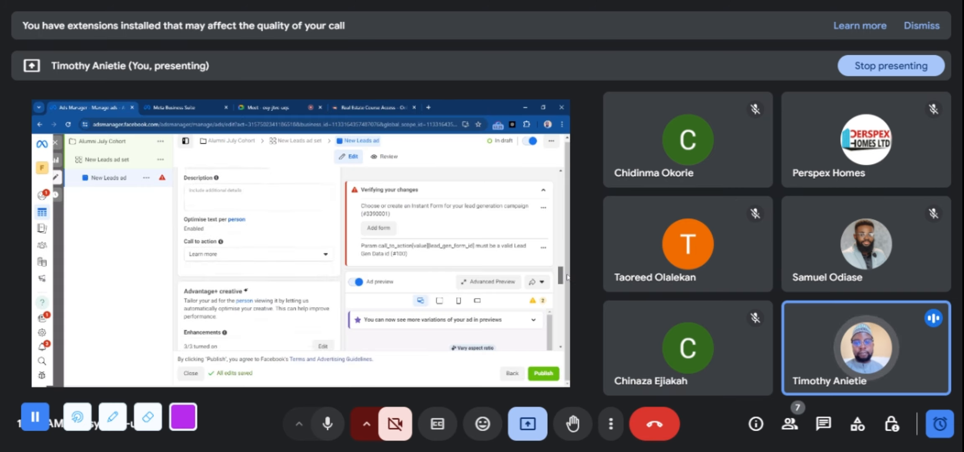
{"action": "scroll", "coordinate": [560, 276], "scroll_direction": "down", "scroll_amount": 2}
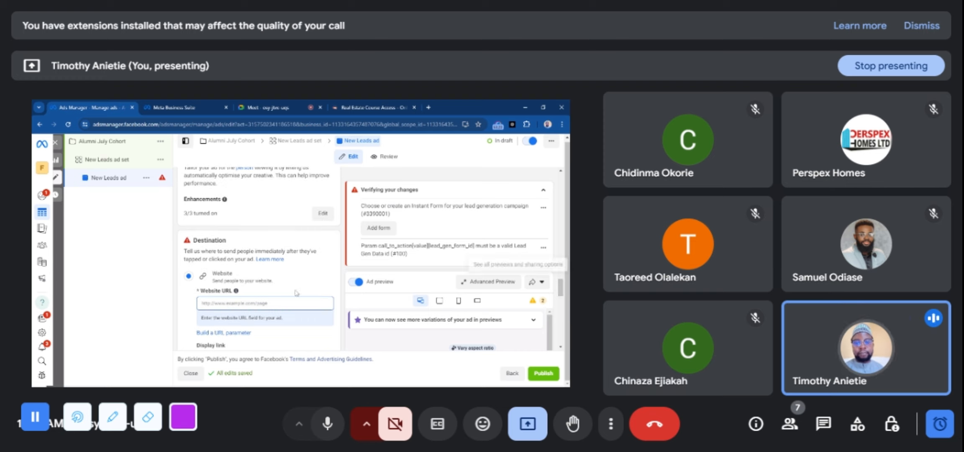
{"action": "left_click", "coordinate": [265, 303]}
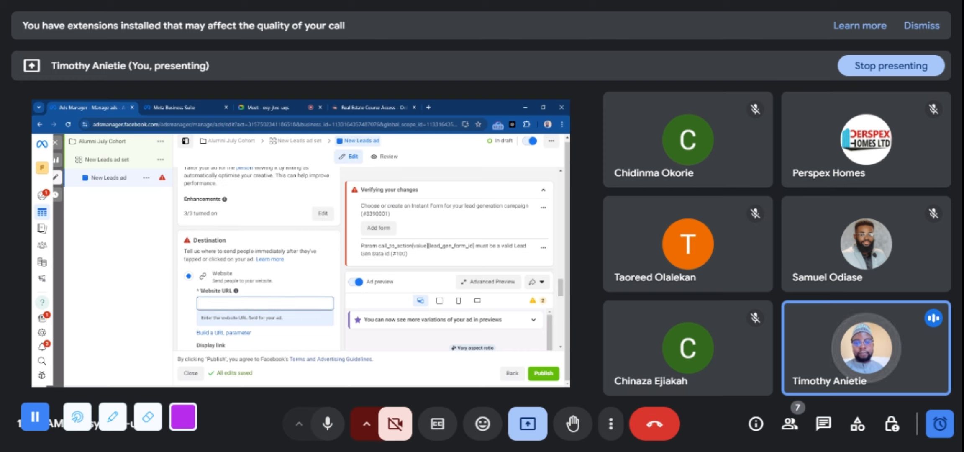
{"action": "key", "text": "ctrl+v"}
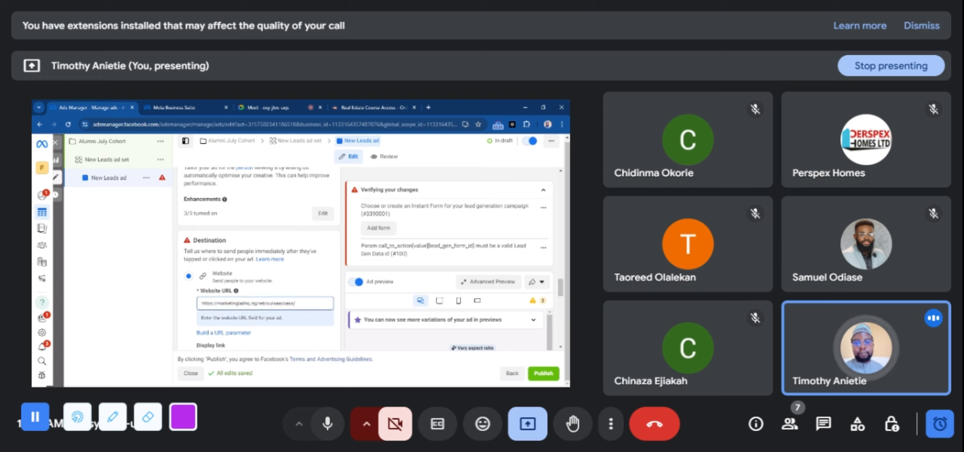
Set the destination's browser add-on to None instead of the suggested instant form
{"action": "left_click_drag", "start_coordinate": [560, 288], "coordinate": [563, 306]}
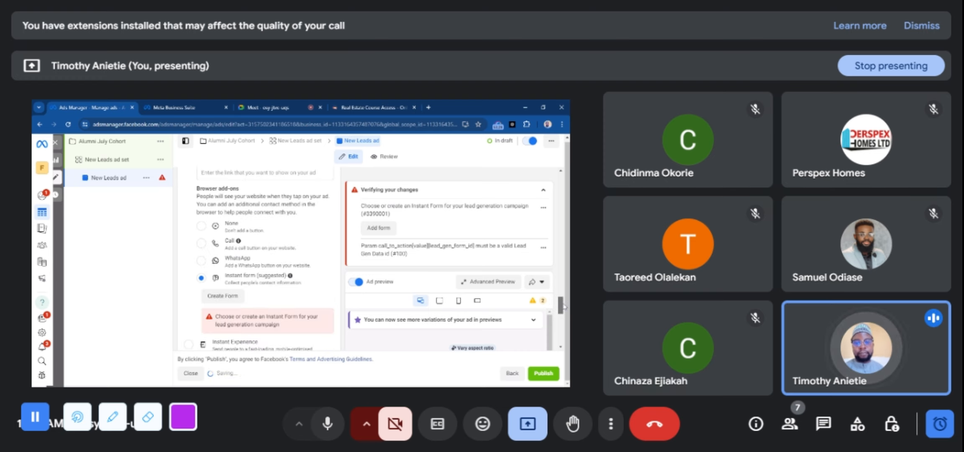
{"action": "left_click", "coordinate": [202, 226]}
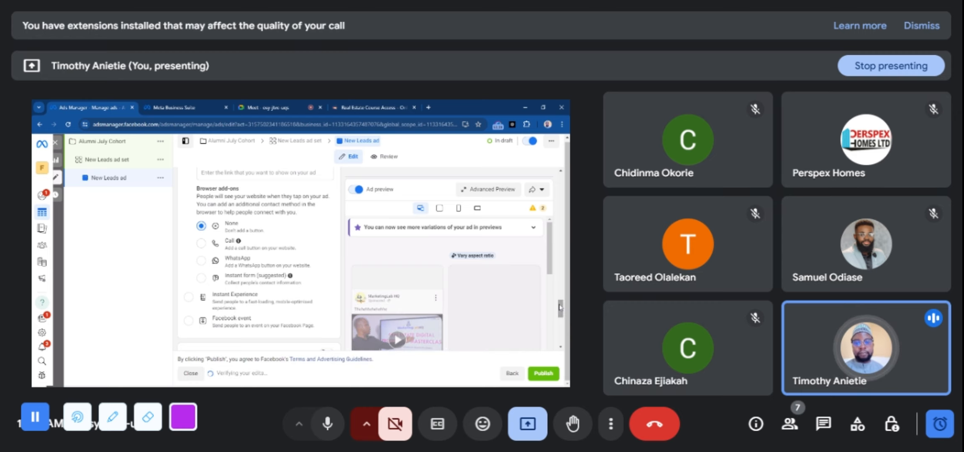
{"action": "scroll", "coordinate": [561, 311], "scroll_direction": "down", "scroll_amount": 2}
Review the available call-to-action options while keeping Learn more, and look through the ad's destination, languages and tracking settings
{"action": "left_click_drag", "start_coordinate": [562, 313], "coordinate": [568, 274]}
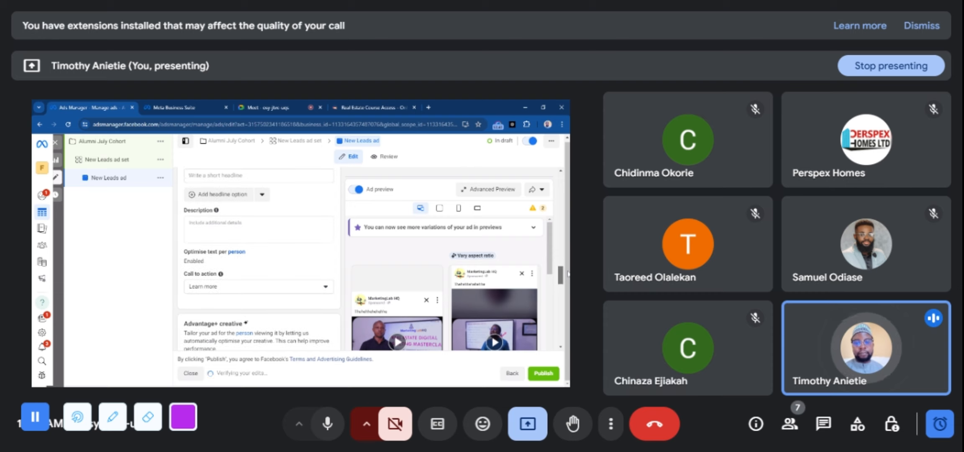
{"action": "left_click", "coordinate": [261, 288]}
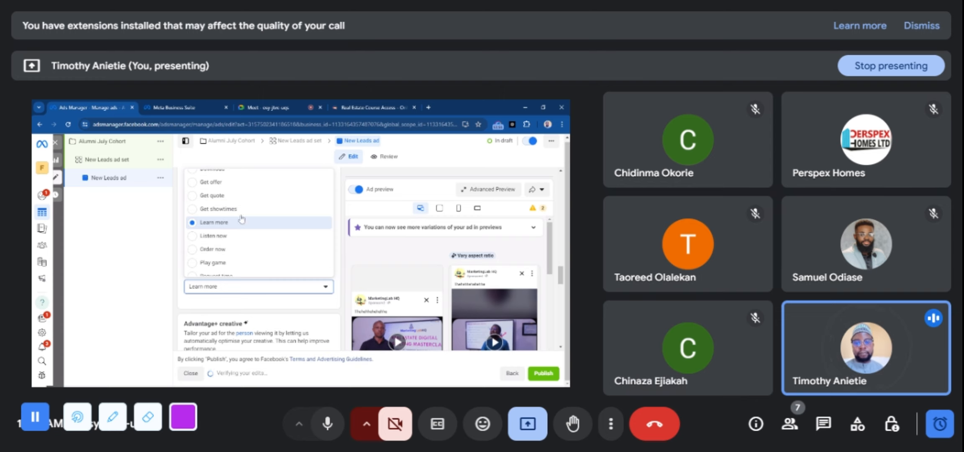
{"action": "scroll", "coordinate": [255, 200], "scroll_direction": "down", "scroll_amount": 2}
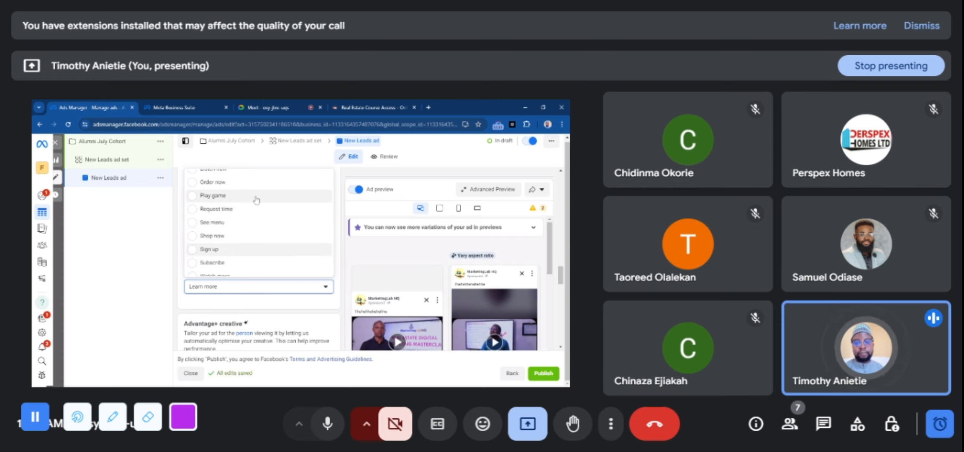
{"action": "scroll", "coordinate": [259, 261], "scroll_direction": "up", "scroll_amount": 4}
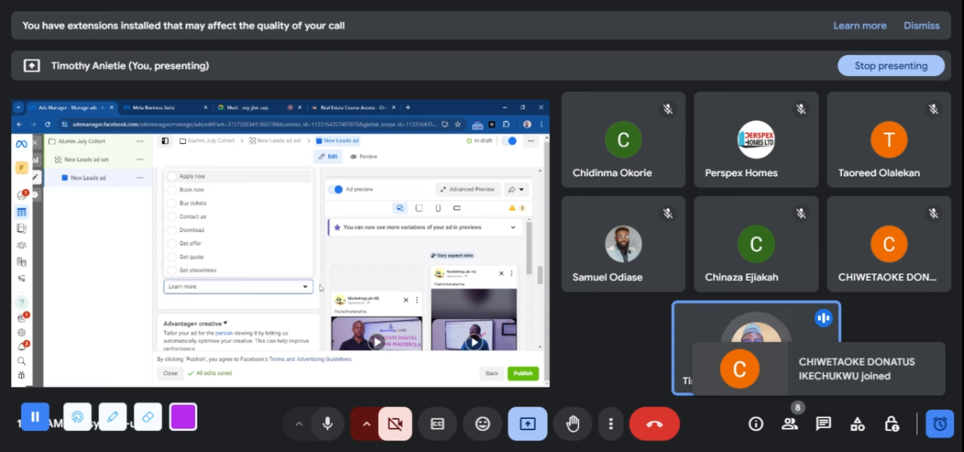
{"action": "left_click", "coordinate": [321, 288]}
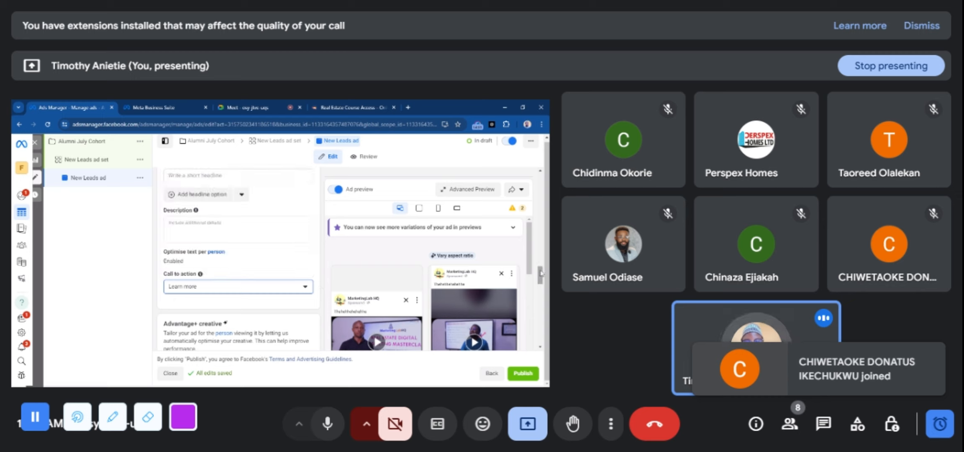
{"action": "scroll", "coordinate": [547, 295], "scroll_direction": "down", "scroll_amount": 6}
{"action": "scroll", "coordinate": [547, 317], "scroll_direction": "down", "scroll_amount": 2}
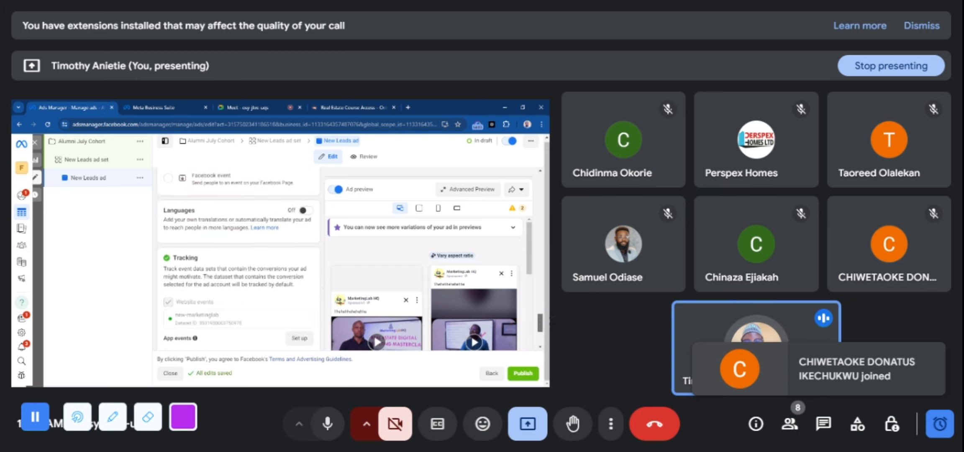
{"action": "scroll", "coordinate": [540, 318], "scroll_direction": "up", "scroll_amount": 5}
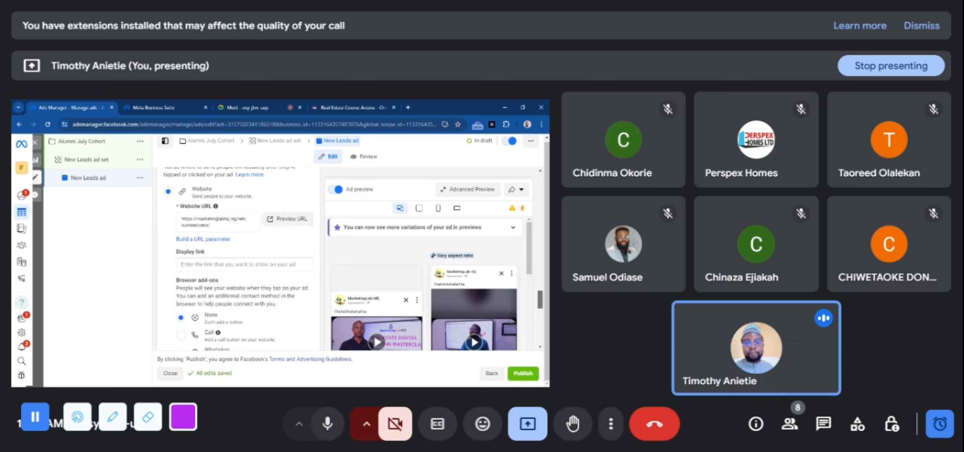
{"action": "scroll", "coordinate": [190, 274], "scroll_direction": "up", "scroll_amount": 3}
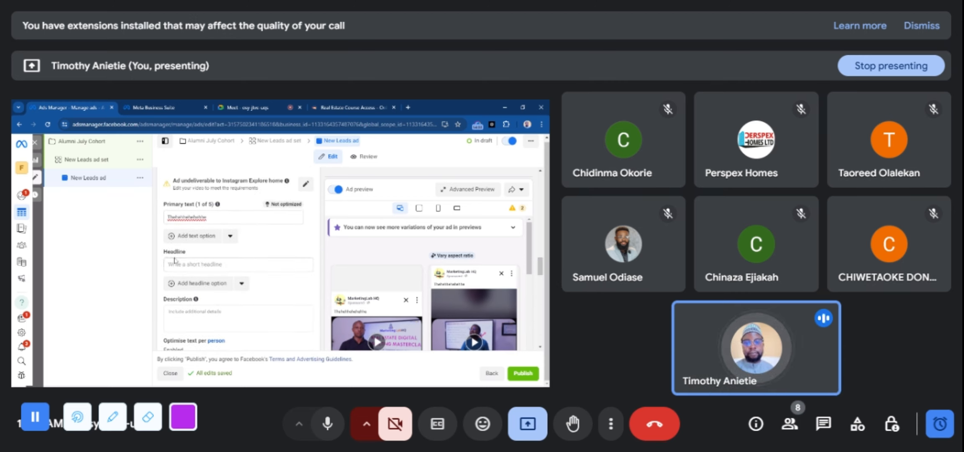
{"action": "left_click", "coordinate": [177, 265]}
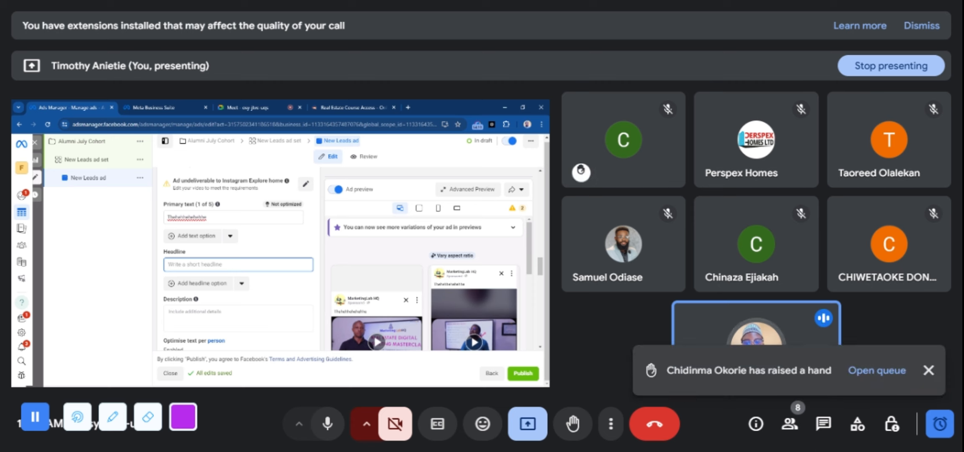
{"action": "left_click", "coordinate": [231, 104]}
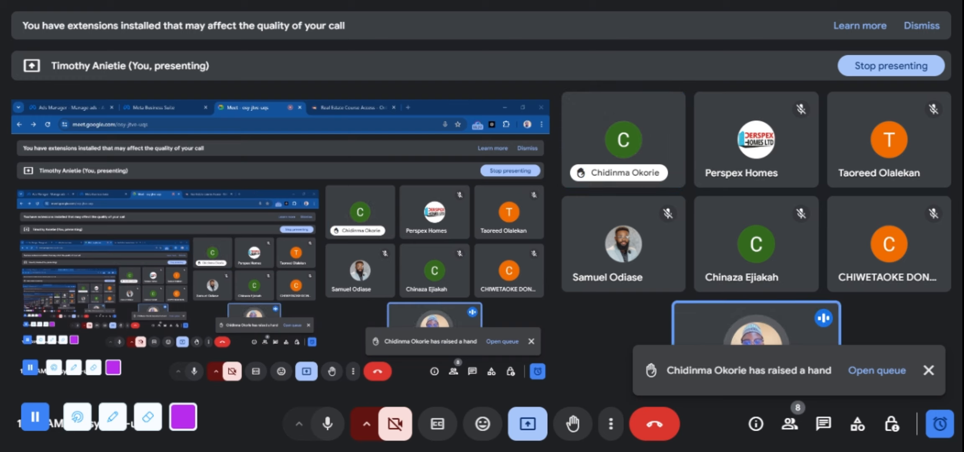
{"action": "left_click", "coordinate": [66, 107]}
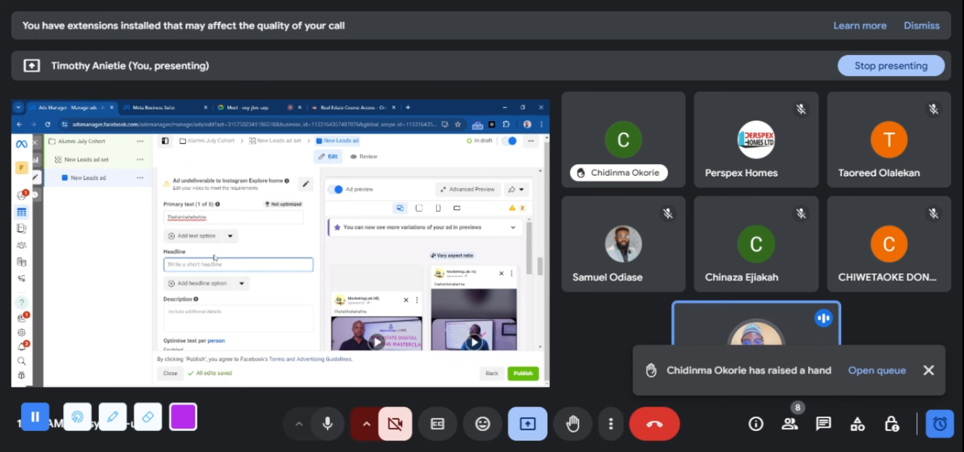
{"action": "left_click", "coordinate": [320, 272]}
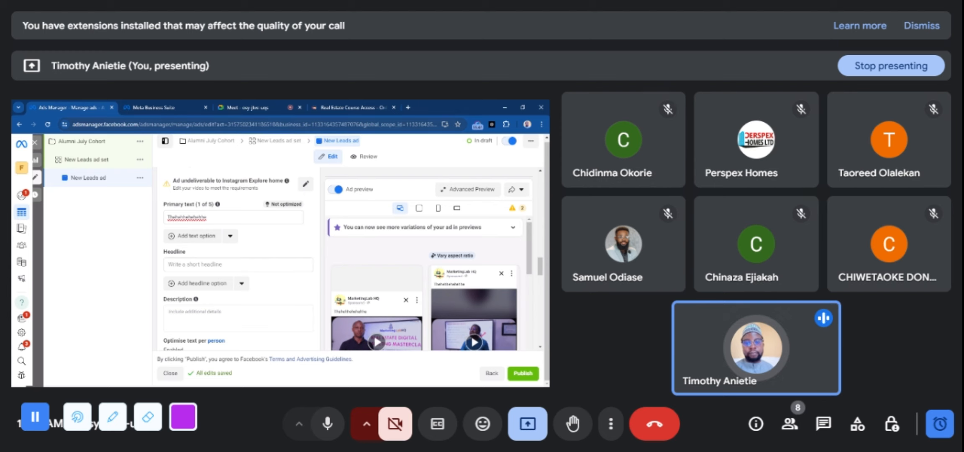
{"action": "left_click", "coordinate": [248, 106]}
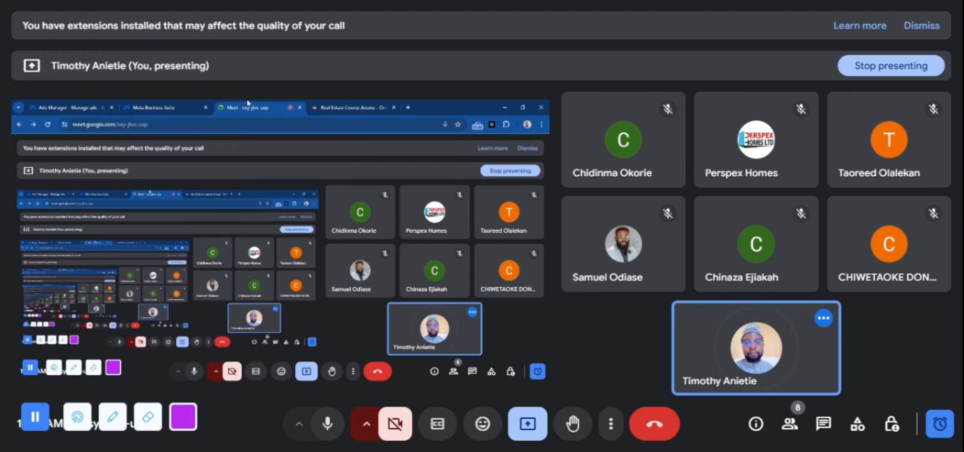
{"action": "left_click", "coordinate": [69, 107]}
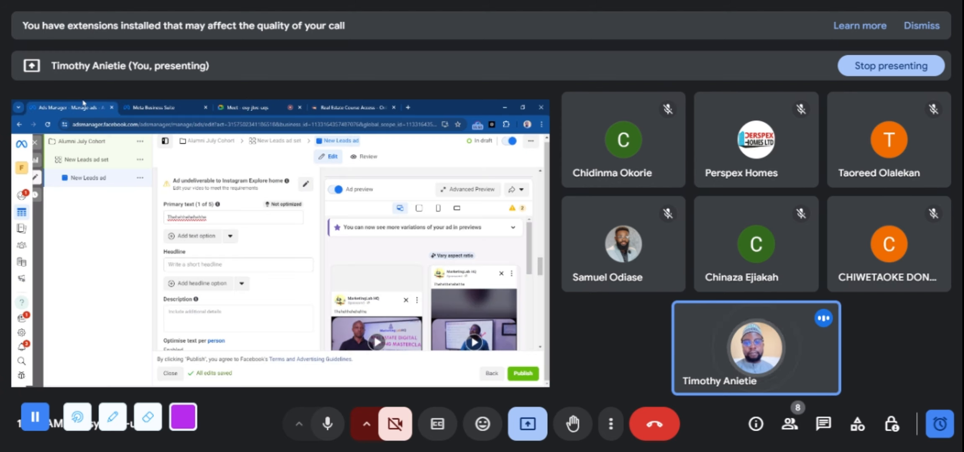
Return to the New Leads ad set and remove Ohio from its targeted United States locations
{"action": "left_click", "coordinate": [277, 142]}
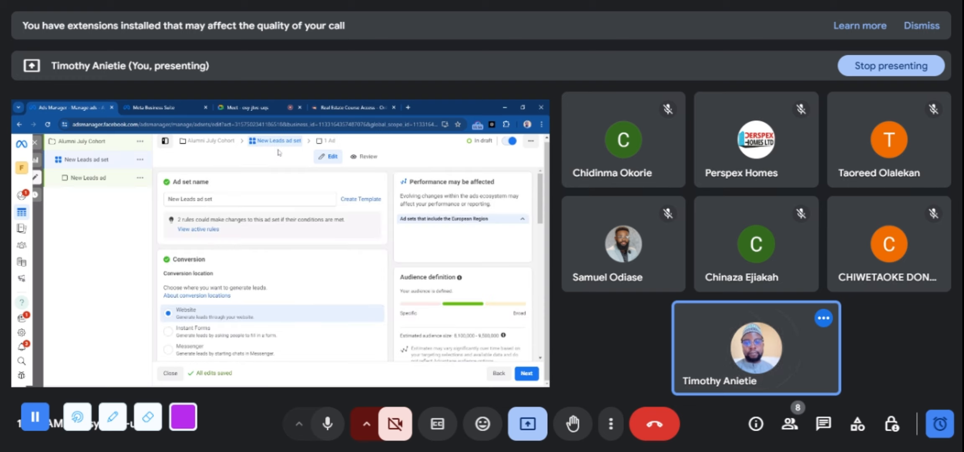
{"action": "left_click", "coordinate": [254, 107]}
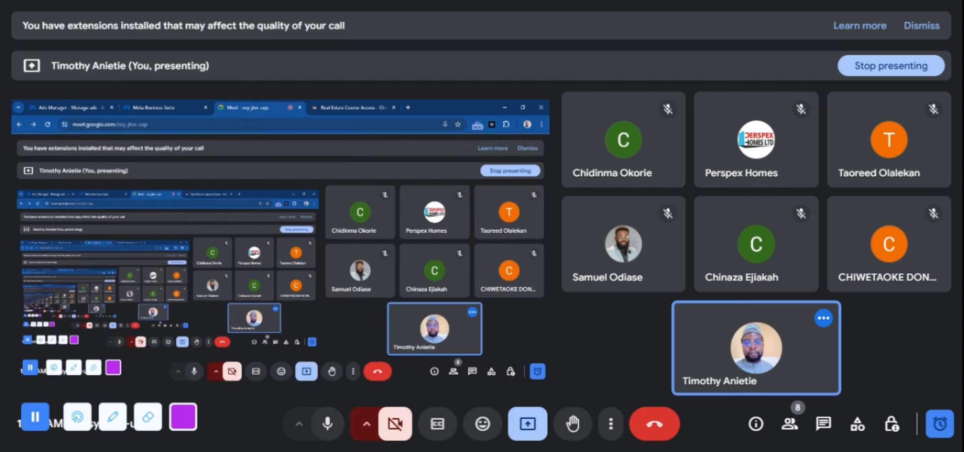
{"action": "left_click", "coordinate": [73, 103]}
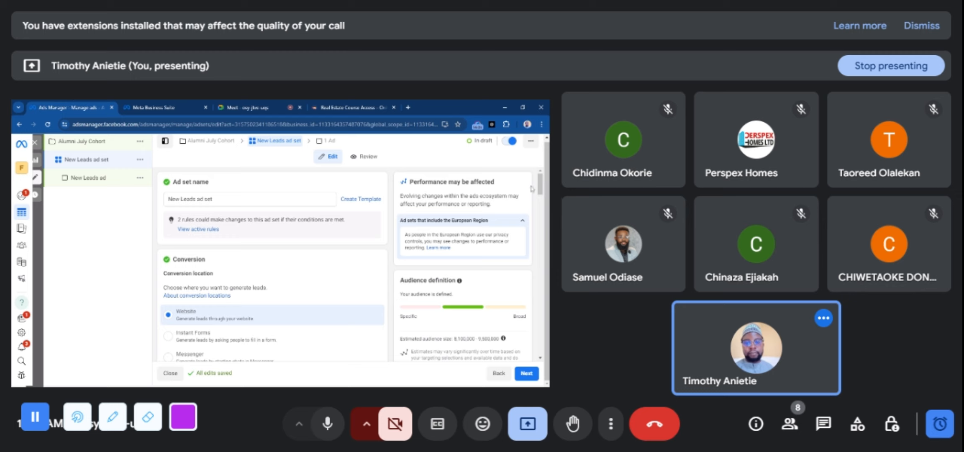
{"action": "left_click_drag", "start_coordinate": [540, 184], "coordinate": [540, 292]}
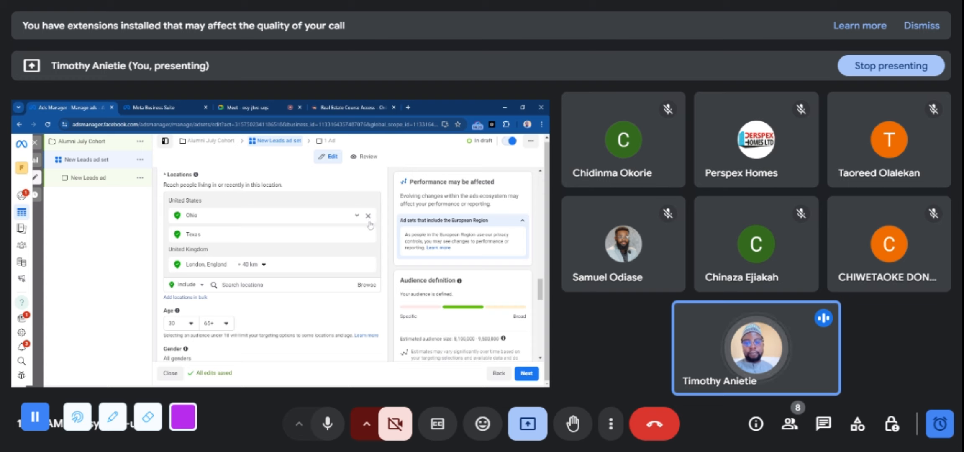
{"action": "left_click", "coordinate": [368, 216]}
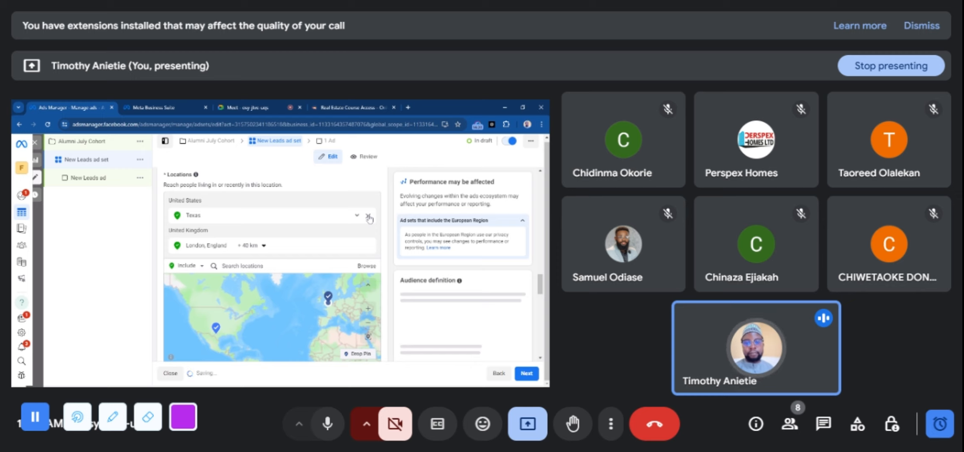
Clear the remaining Texas and London locations from the ad set and add the city of Lagos, Lagos State, Nigeria
{"action": "left_click", "coordinate": [369, 217]}
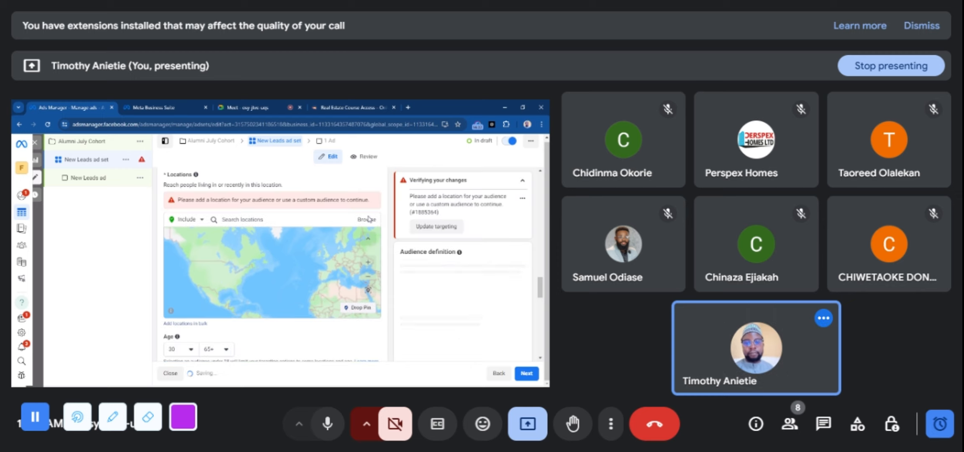
{"action": "left_click", "coordinate": [293, 220]}
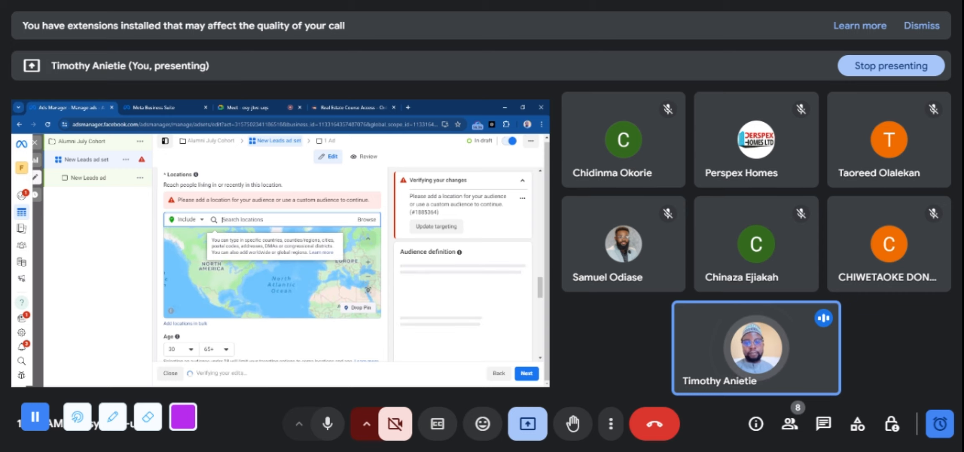
{"action": "type", "text": "Lagos"}
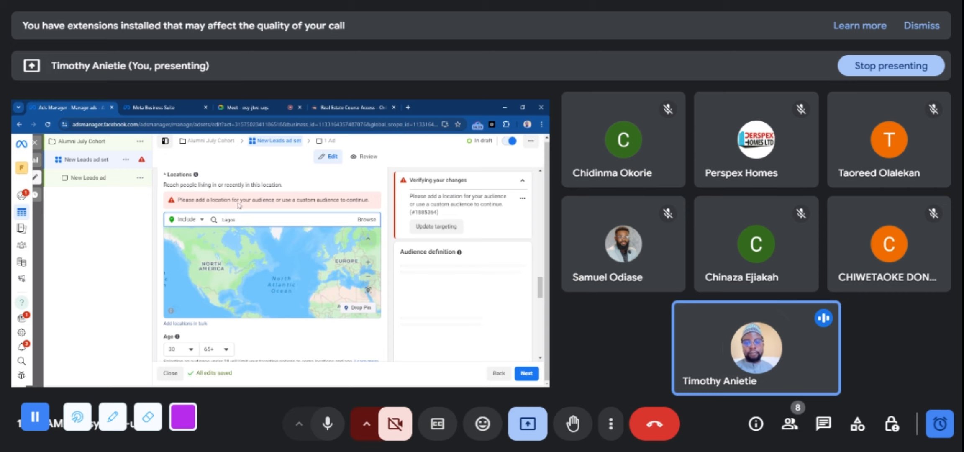
{"action": "left_click", "coordinate": [251, 104]}
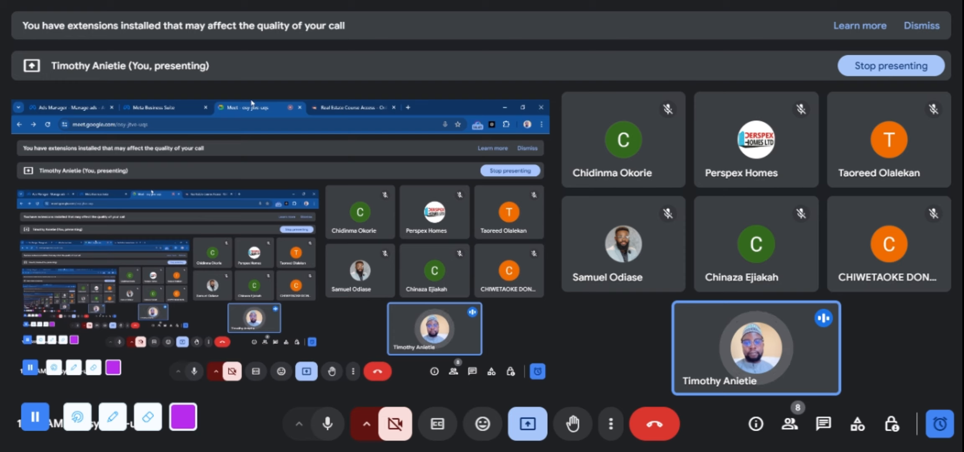
{"action": "left_click", "coordinate": [85, 104]}
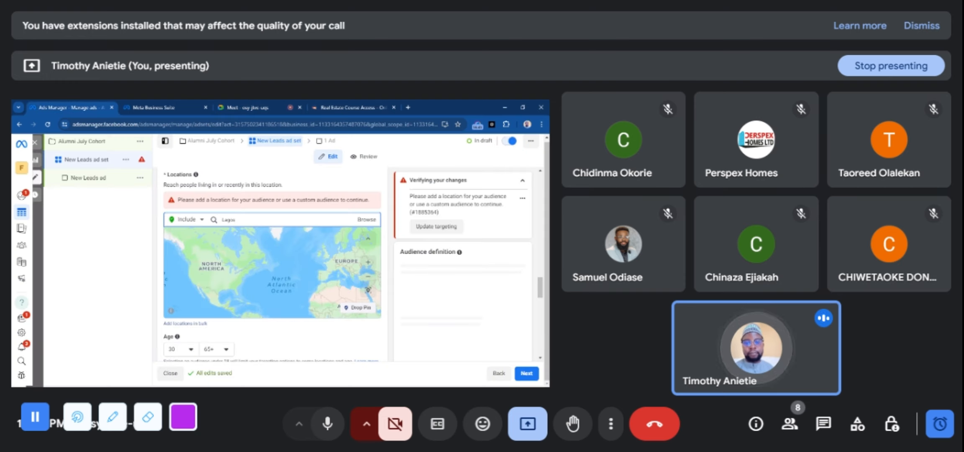
{"action": "left_click", "coordinate": [236, 219]}
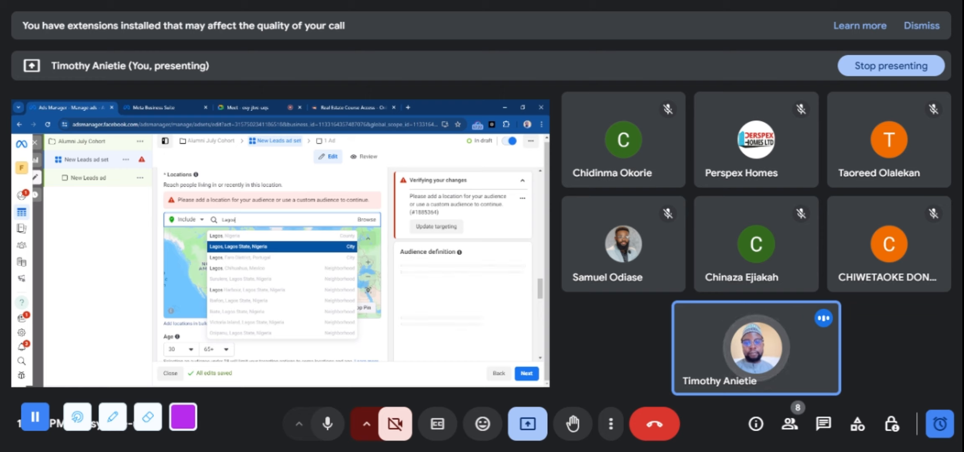
{"action": "left_click", "coordinate": [246, 108]}
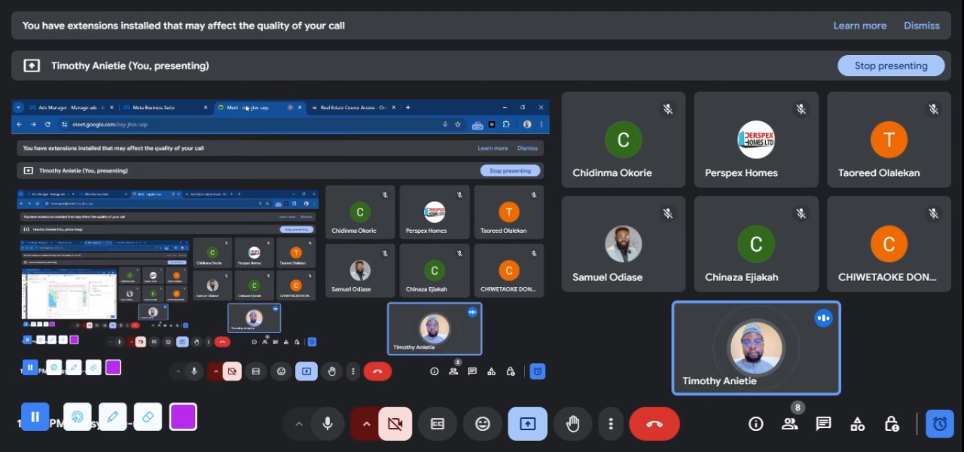
{"action": "left_click", "coordinate": [77, 105]}
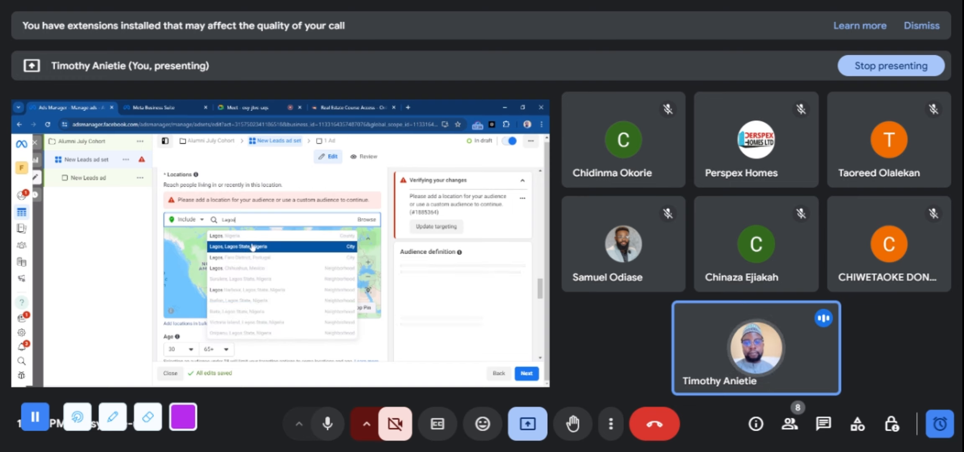
{"action": "left_click", "coordinate": [253, 247]}
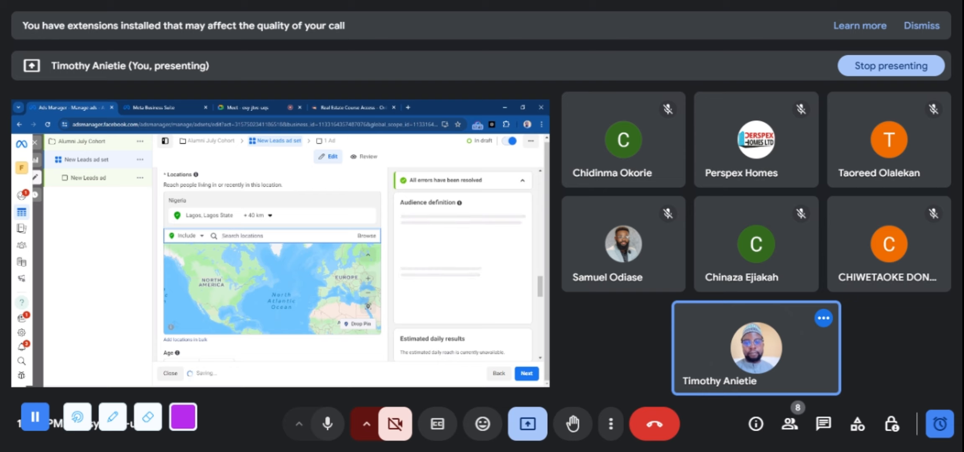
Add the cities Abuja, Federal Capital Territory and Port Harcourt, Rivers State to the targeted Nigerian locations
{"action": "type", "text": "Abuja"}
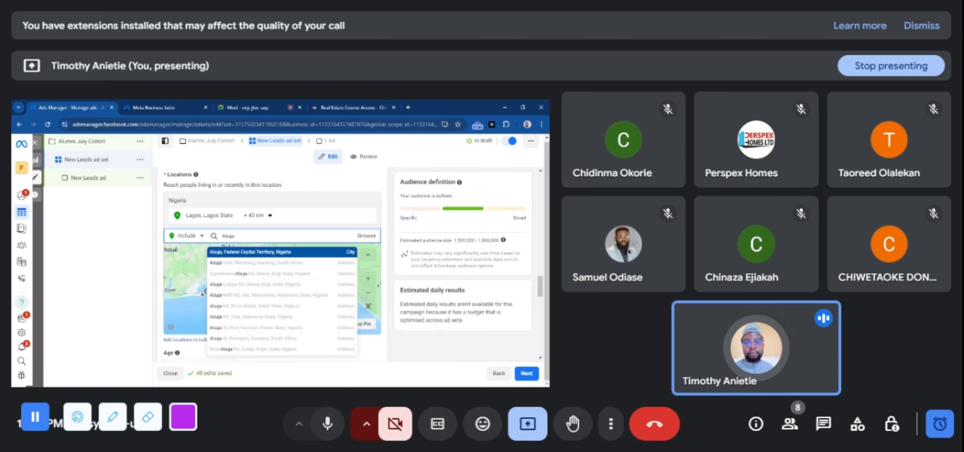
{"action": "left_click", "coordinate": [252, 252]}
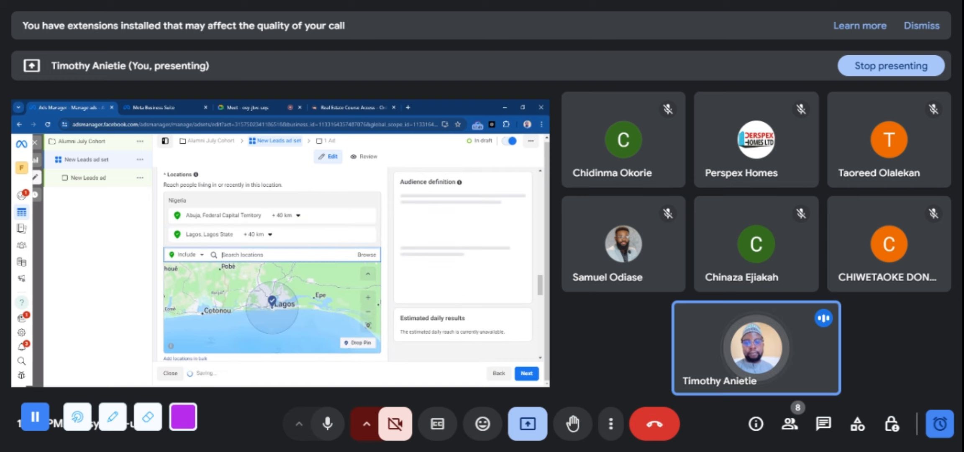
{"action": "type", "text": "Port"}
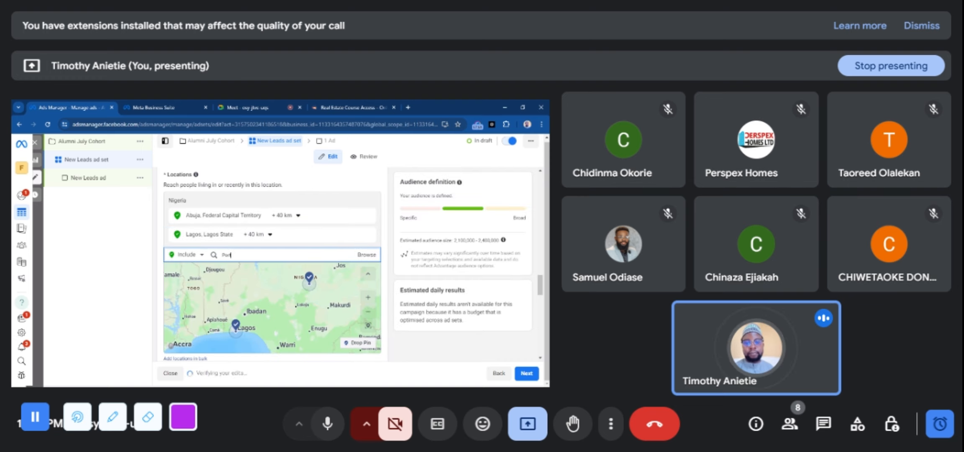
{"action": "type", "text": " harcourt"}
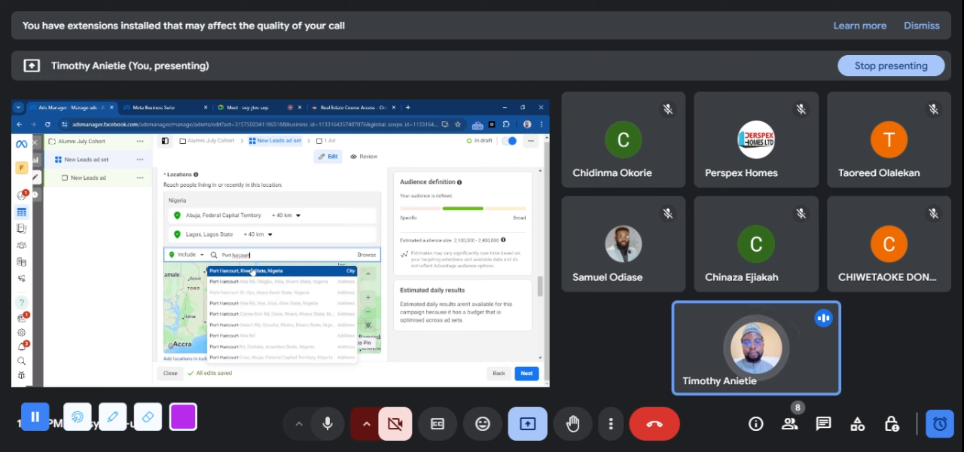
{"action": "left_click", "coordinate": [252, 271]}
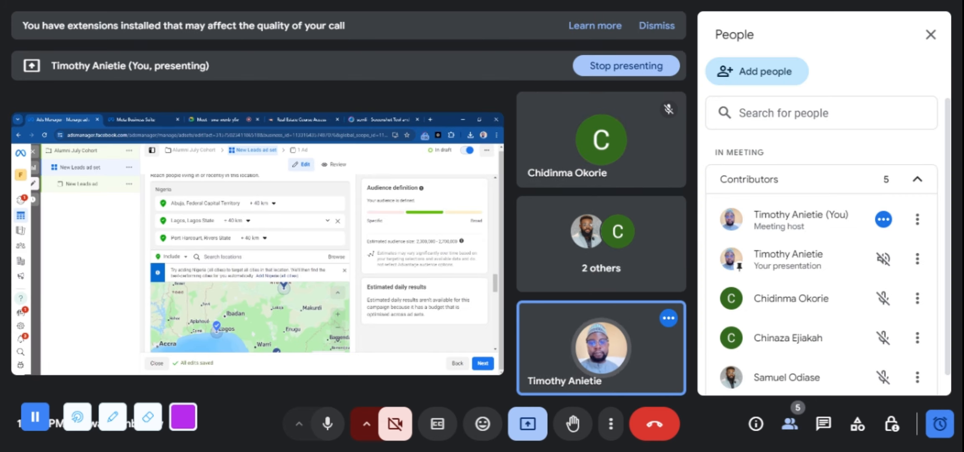
Switch to the Google Meet call, admit Perspex Homes from the waiting list, and return to Ads Manager
{"action": "left_click", "coordinate": [218, 119]}
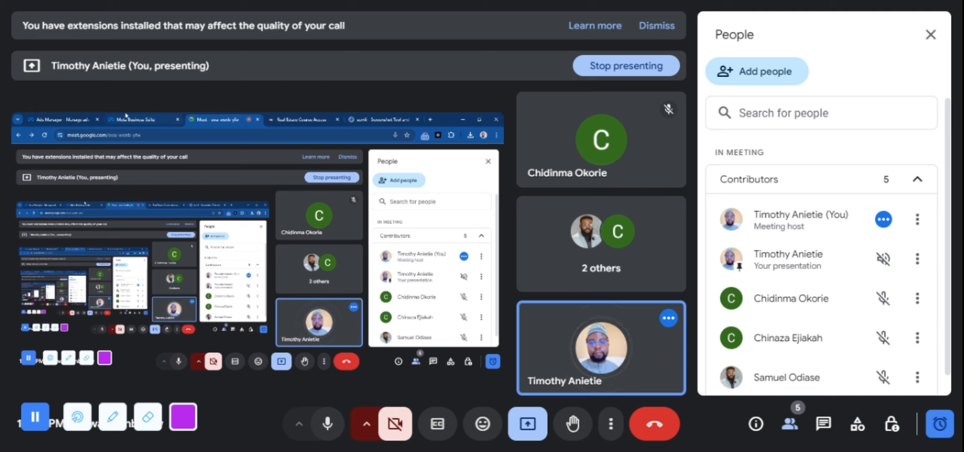
{"action": "left_click", "coordinate": [71, 117]}
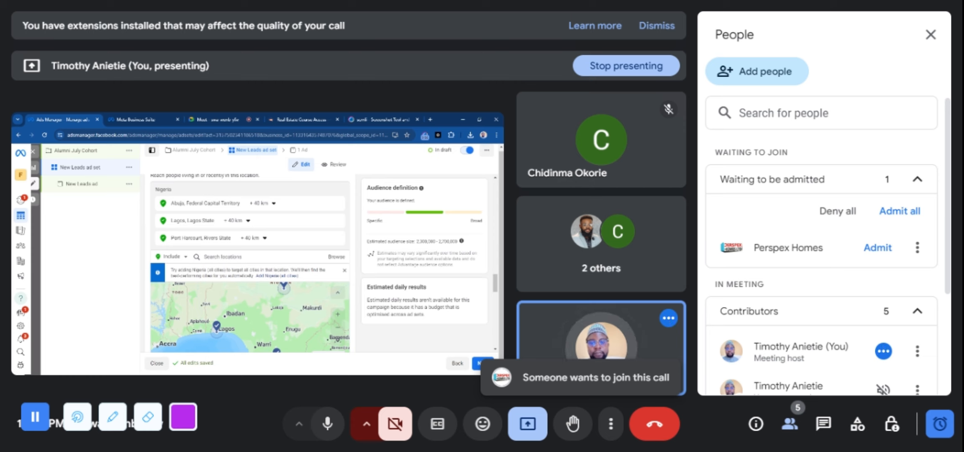
{"action": "left_click", "coordinate": [220, 117]}
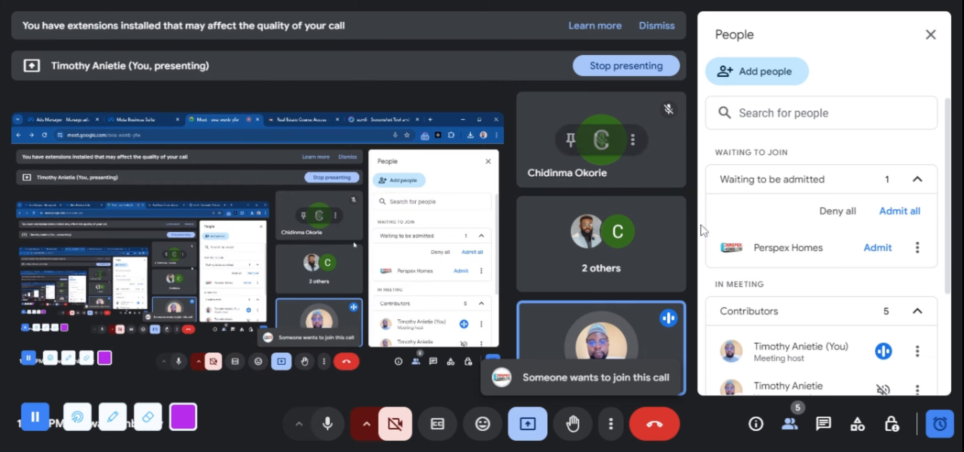
{"action": "left_click", "coordinate": [874, 248]}
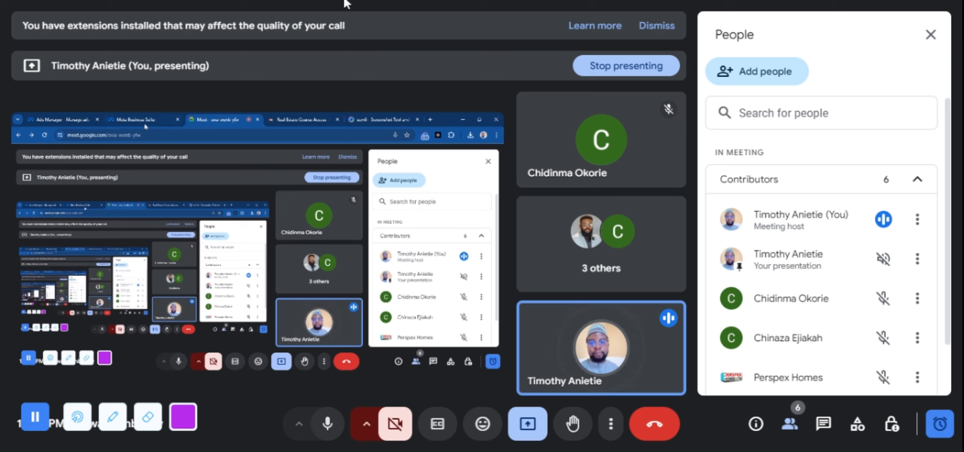
{"action": "left_click", "coordinate": [64, 120]}
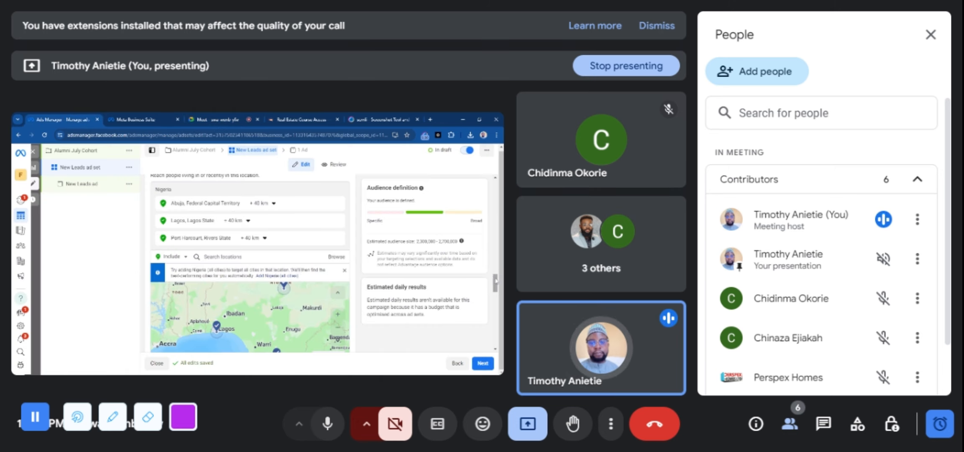
Set the audience's minimum age to 40
{"action": "left_click_drag", "start_coordinate": [496, 281], "coordinate": [501, 300]}
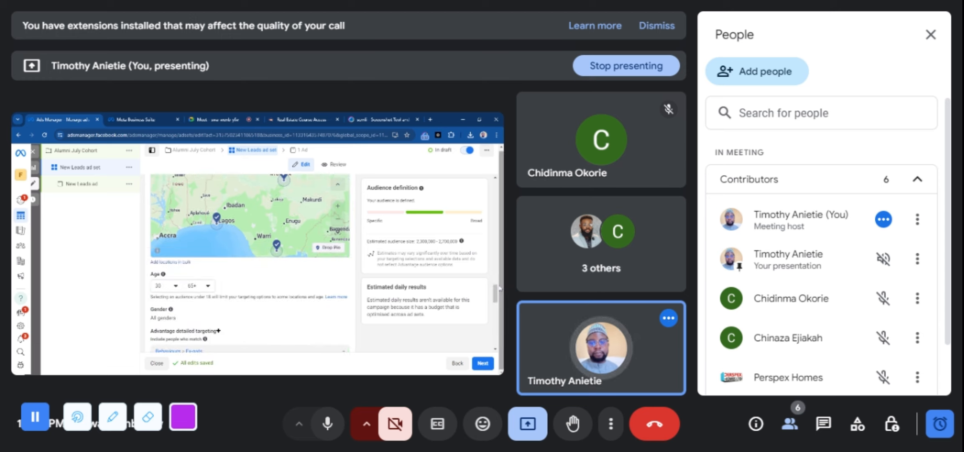
{"action": "left_click_drag", "start_coordinate": [496, 288], "coordinate": [497, 298]}
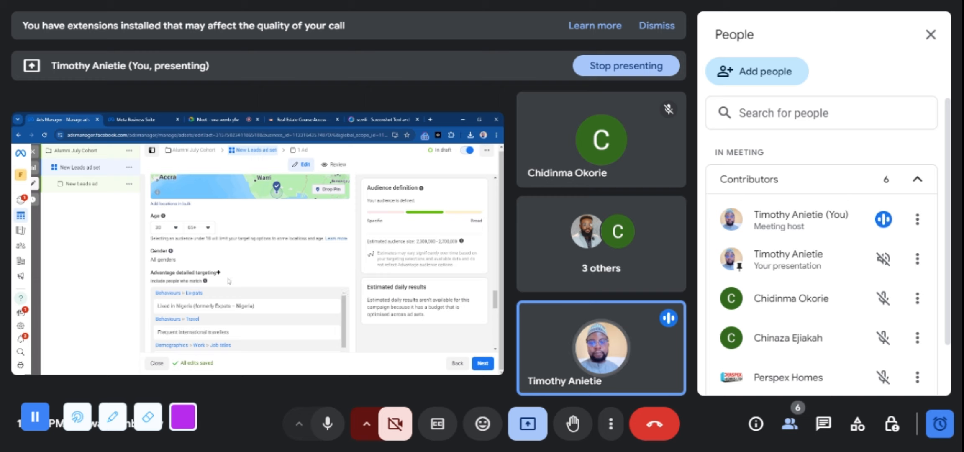
{"action": "left_click", "coordinate": [176, 229]}
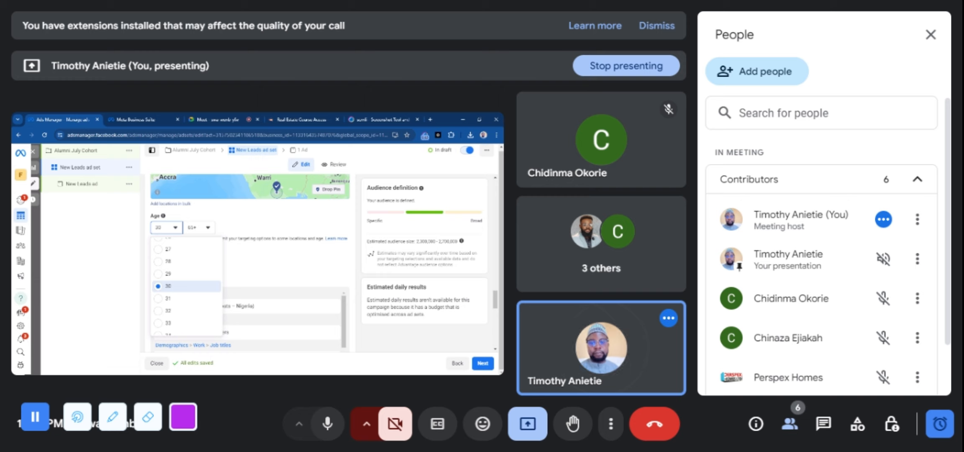
{"action": "scroll", "coordinate": [187, 285], "scroll_direction": "down", "scroll_amount": 3}
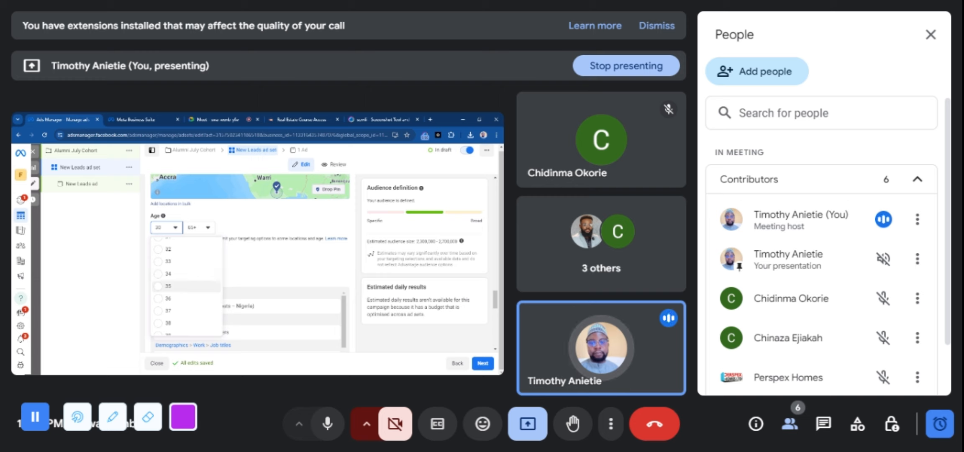
{"action": "scroll", "coordinate": [187, 285], "scroll_direction": "down", "scroll_amount": 3}
{"action": "left_click", "coordinate": [358, 276]}
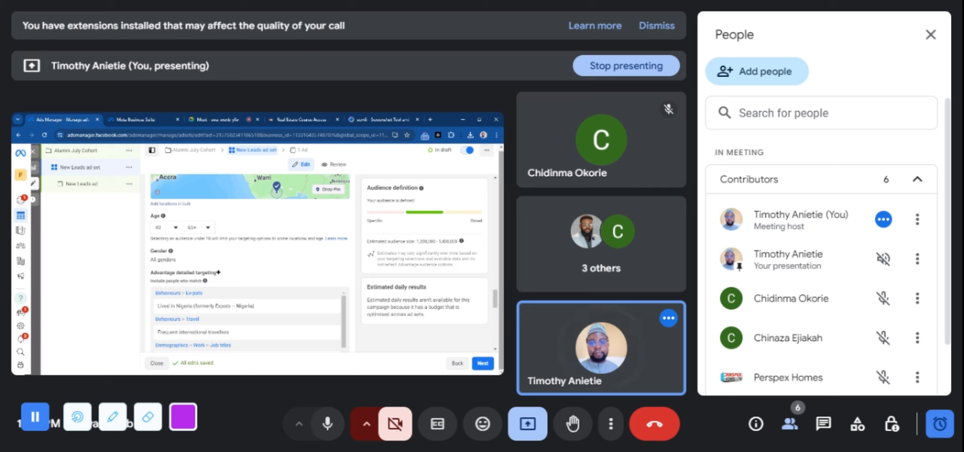
Remove Lived in Nigeria (formerly Expats – Nigeria), Medical Doctor (MD) and Business class (air travel) from the detailed targeting
{"action": "scroll", "coordinate": [497, 301], "scroll_direction": "down", "scroll_amount": 2}
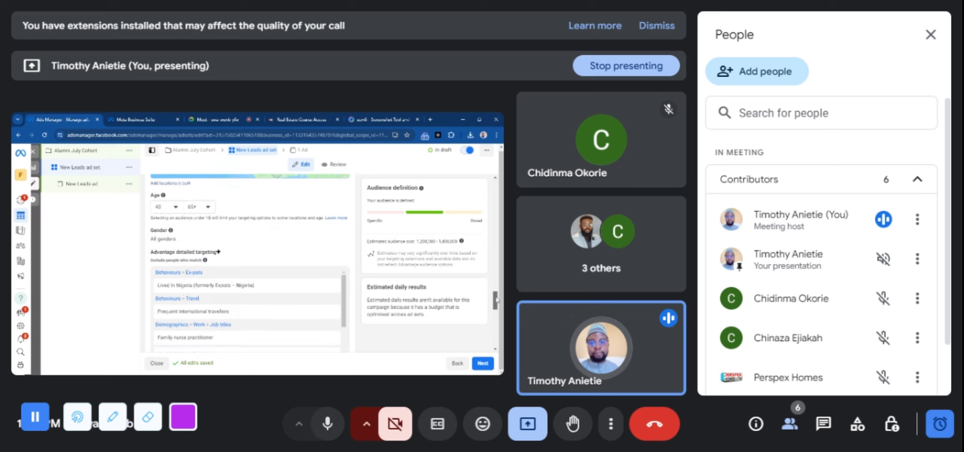
{"action": "scroll", "coordinate": [497, 302], "scroll_direction": "down", "scroll_amount": 2}
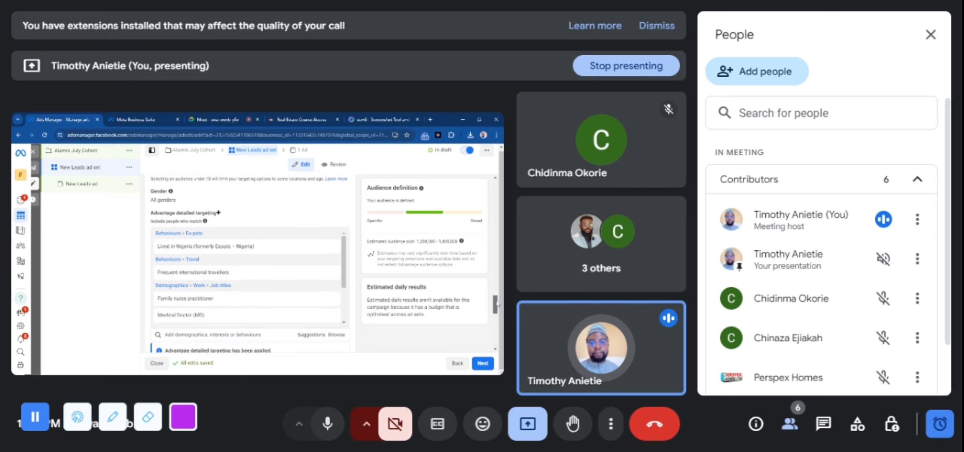
{"action": "mouse_move", "coordinate": [284, 244]}
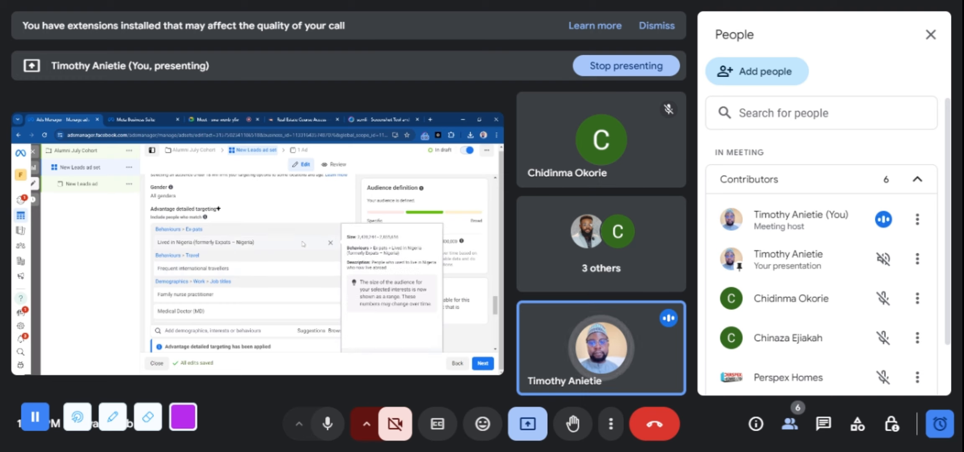
{"action": "left_click", "coordinate": [331, 244]}
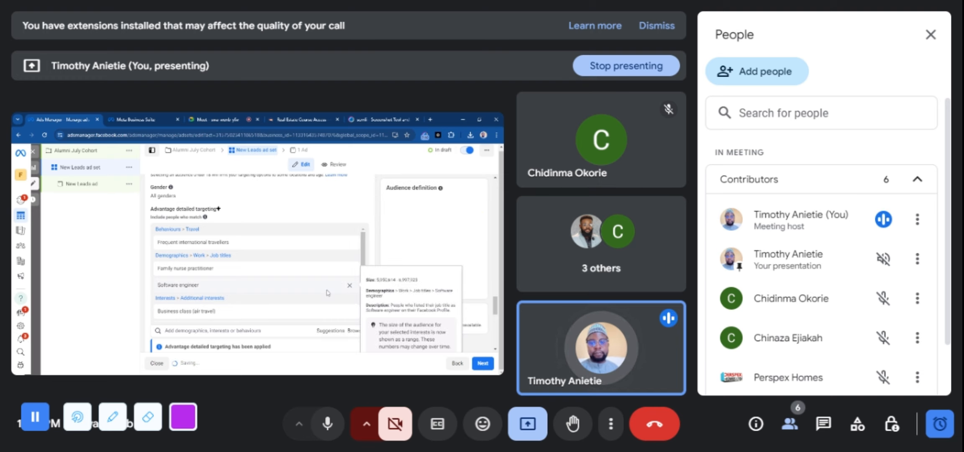
{"action": "left_click", "coordinate": [330, 285]}
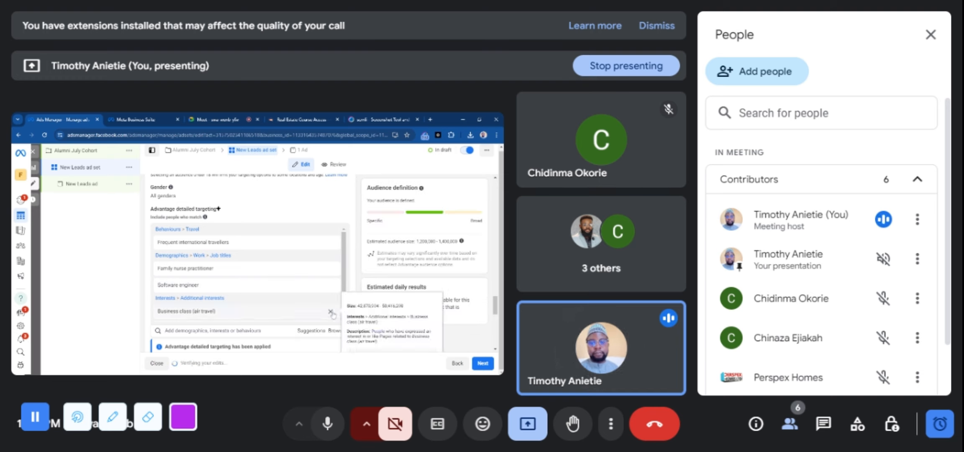
{"action": "left_click", "coordinate": [330, 312]}
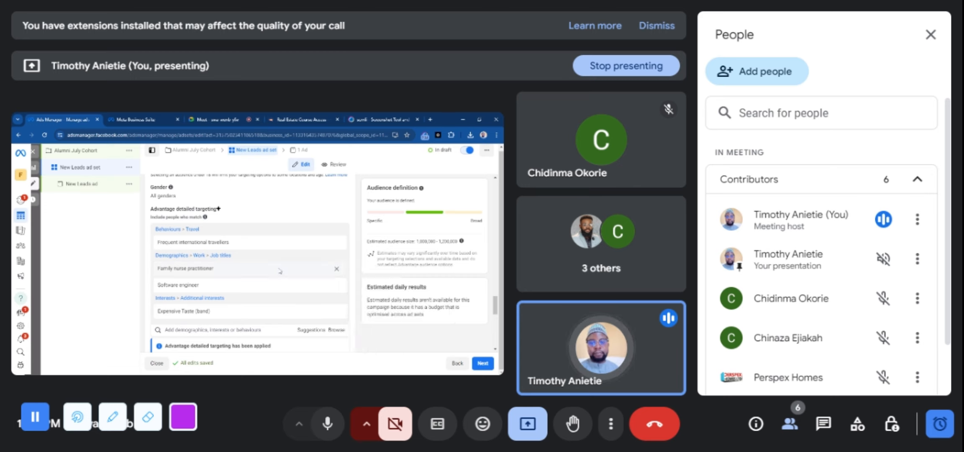
Remove the job titles Family nurse practitioner and Software engineer from the detailed targeting
{"action": "mouse_move", "coordinate": [338, 249]}
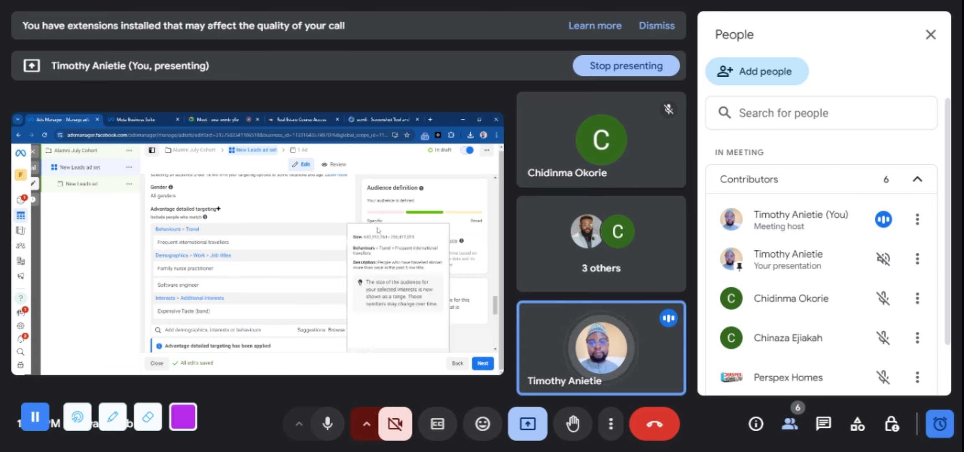
{"action": "mouse_move", "coordinate": [338, 279]}
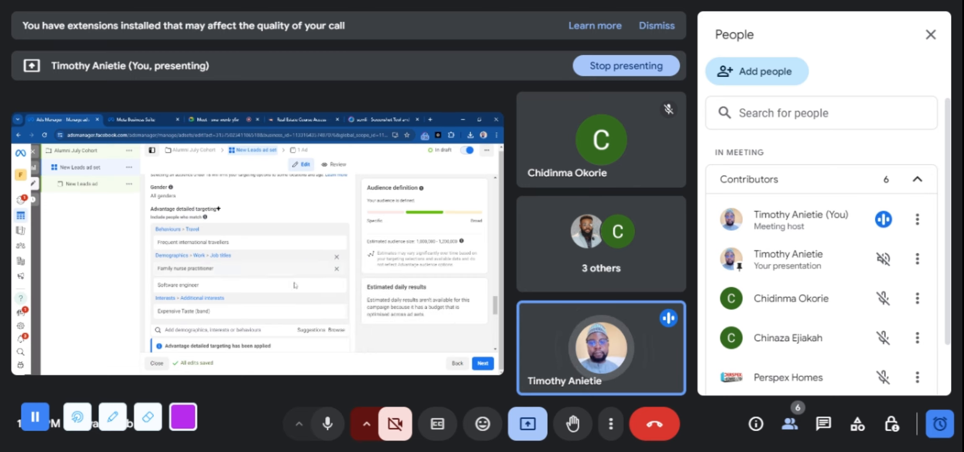
{"action": "left_click", "coordinate": [336, 269]}
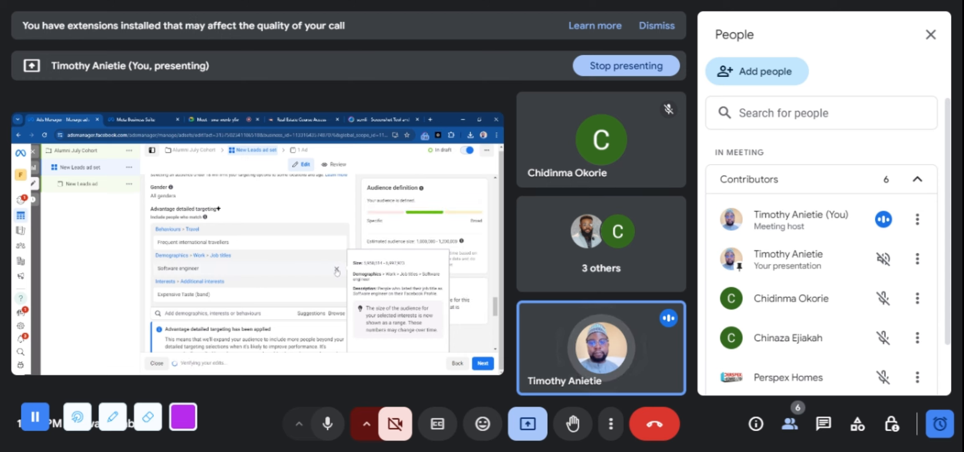
{"action": "left_click", "coordinate": [337, 270]}
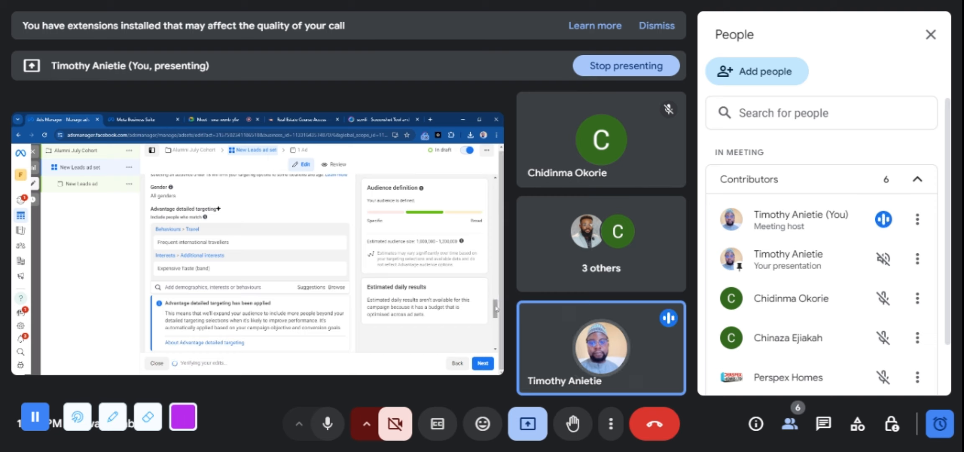
{"action": "scroll", "coordinate": [496, 309], "scroll_direction": "down", "scroll_amount": 1}
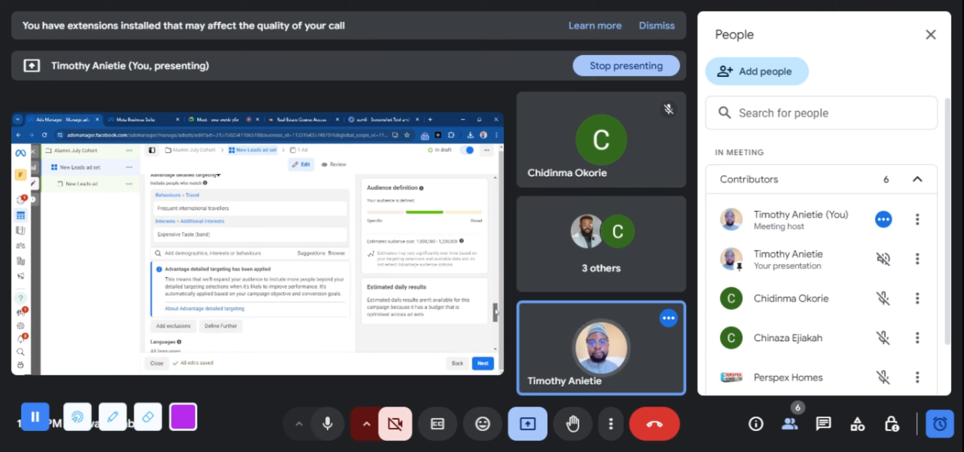
Search the detailed targeting options for luxury lifestyle content, and shorten the search to luxury
{"action": "left_click_drag", "start_coordinate": [496, 310], "coordinate": [495, 309]}
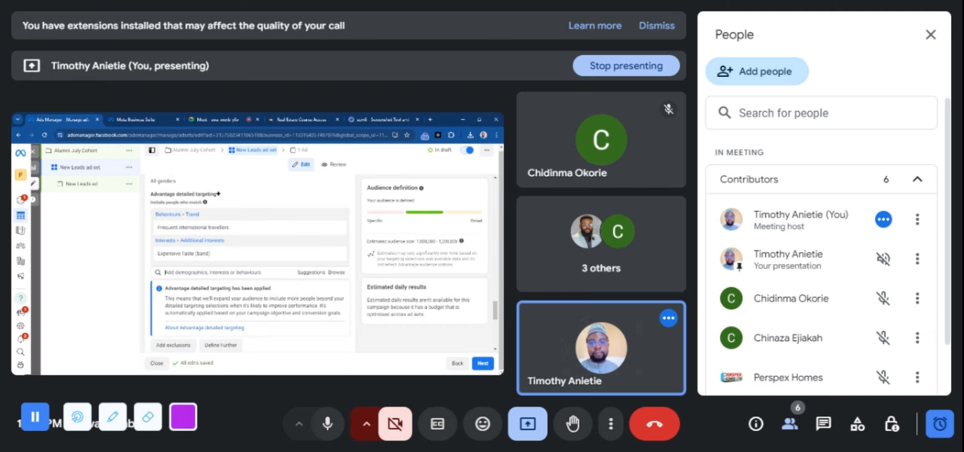
{"action": "left_click", "coordinate": [205, 272]}
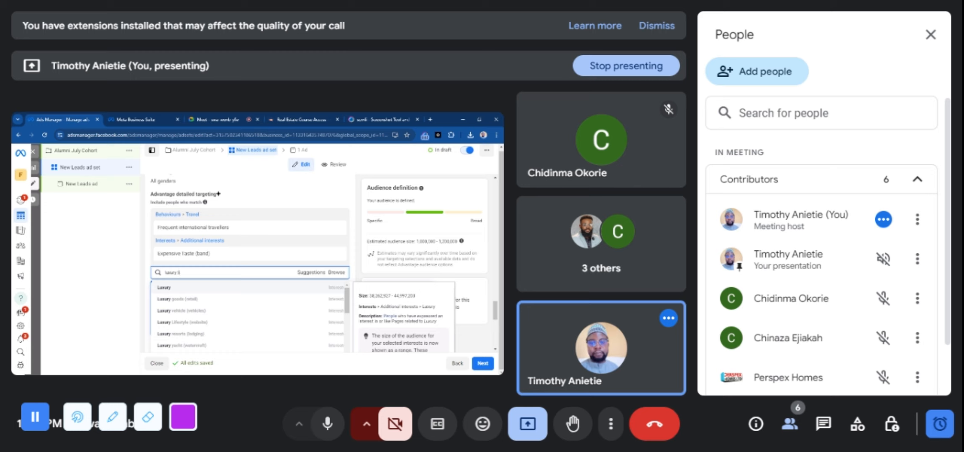
{"action": "type", "text": "ifestyle"}
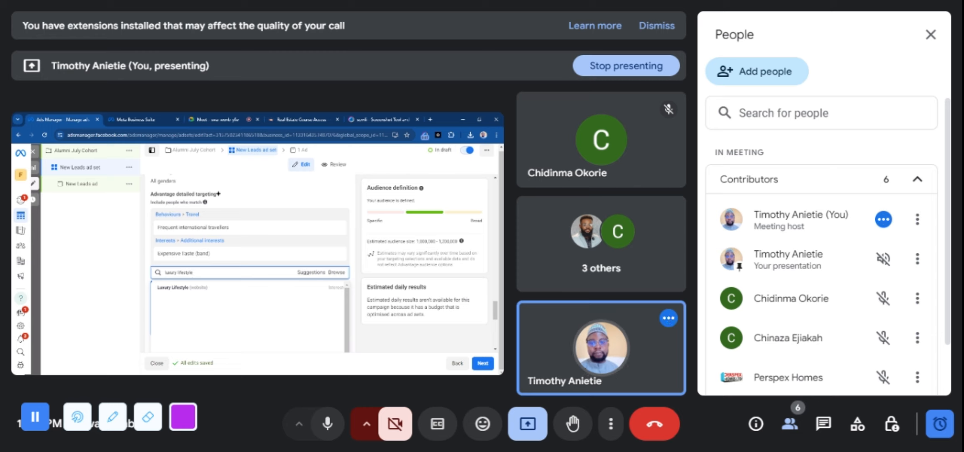
{"action": "type", "text": "(o"}
{"action": "key", "text": "BackSpace"}
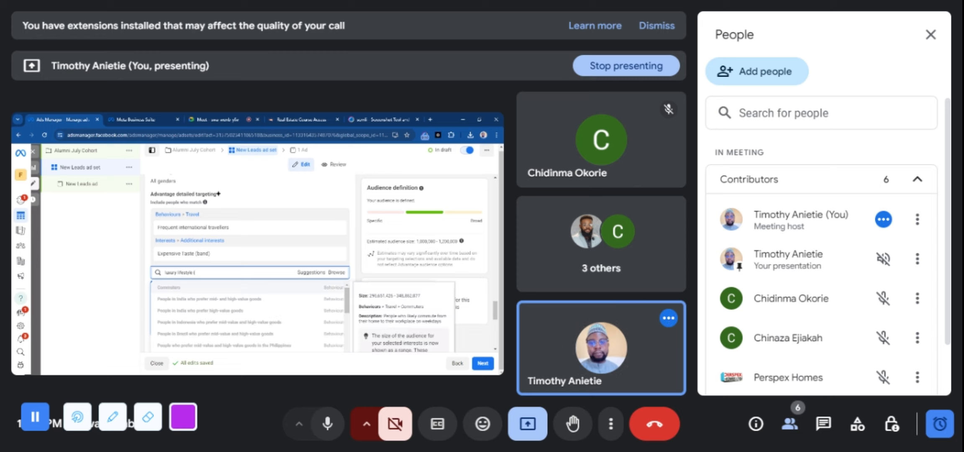
{"action": "type", "text": "con"}
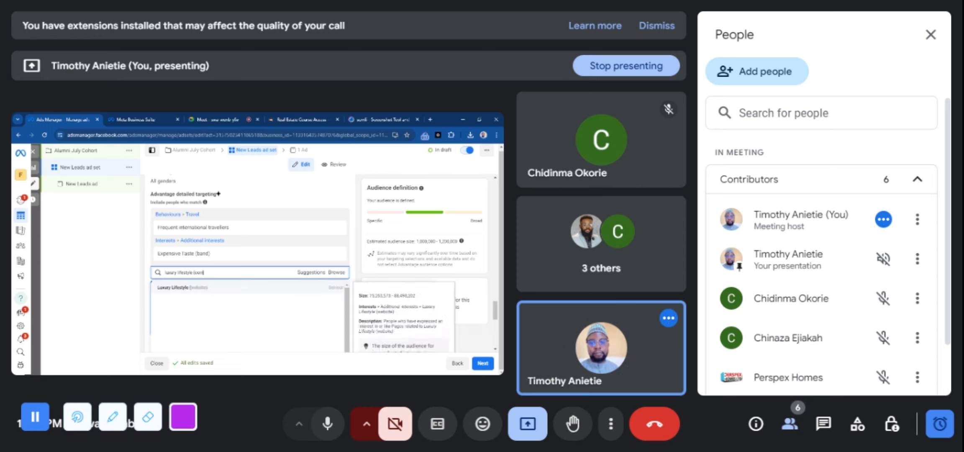
{"action": "type", "text": "tent"}
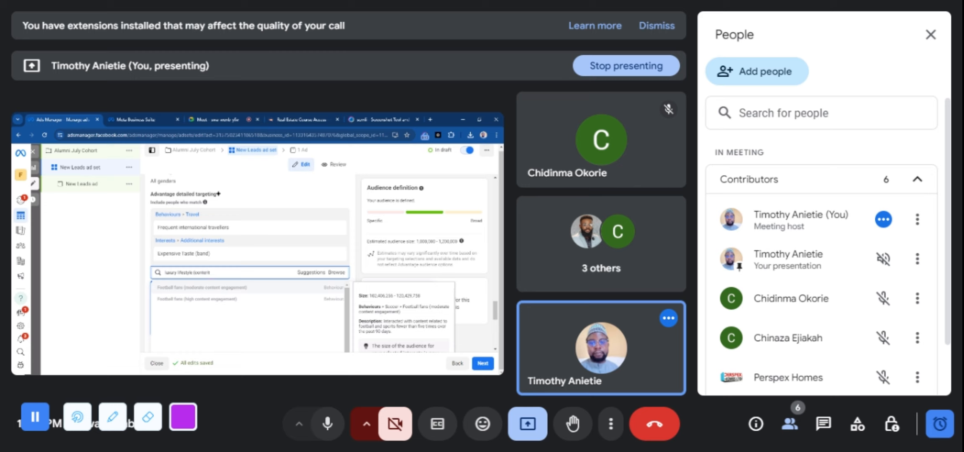
{"action": "key", "text": "BackSpace"}
{"action": "key", "text": "BackSpace"}
{"action": "key", "text": "BackSpace"}
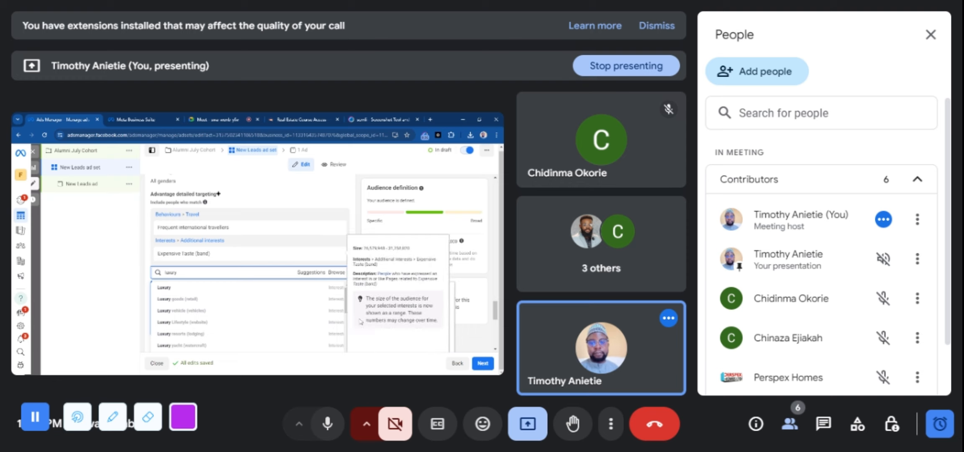
Look through the luxury suggestions and add the Luxury Lifestyle (website) interest to the detailed targeting
{"action": "left_click_drag", "start_coordinate": [346, 297], "coordinate": [349, 363]}
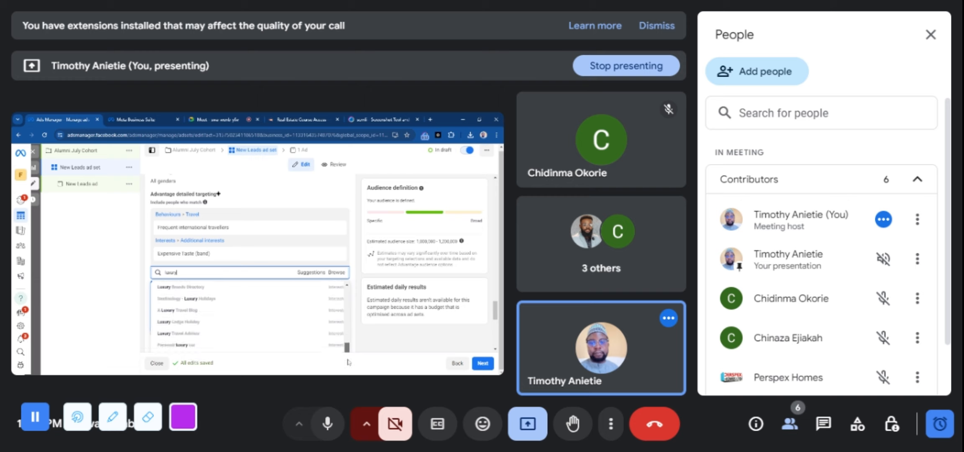
{"action": "scroll", "coordinate": [348, 356], "scroll_direction": "up", "scroll_amount": 5}
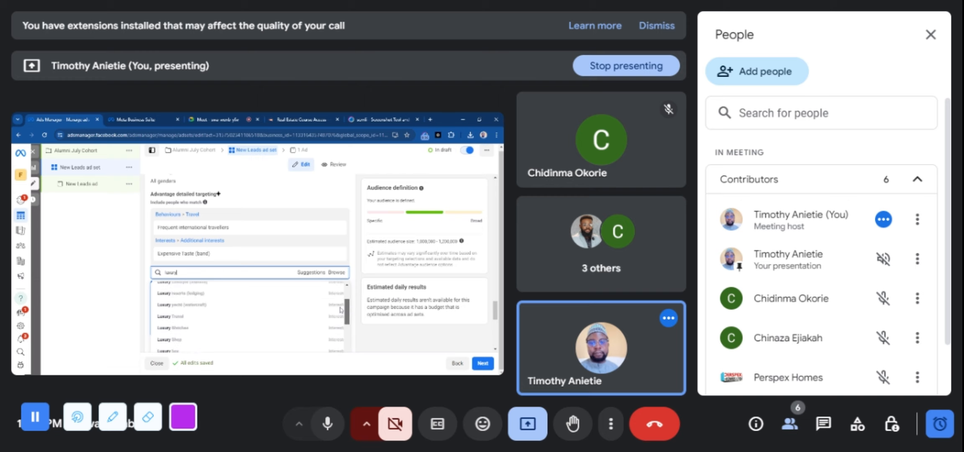
{"action": "scroll", "coordinate": [341, 309], "scroll_direction": "down", "scroll_amount": 5}
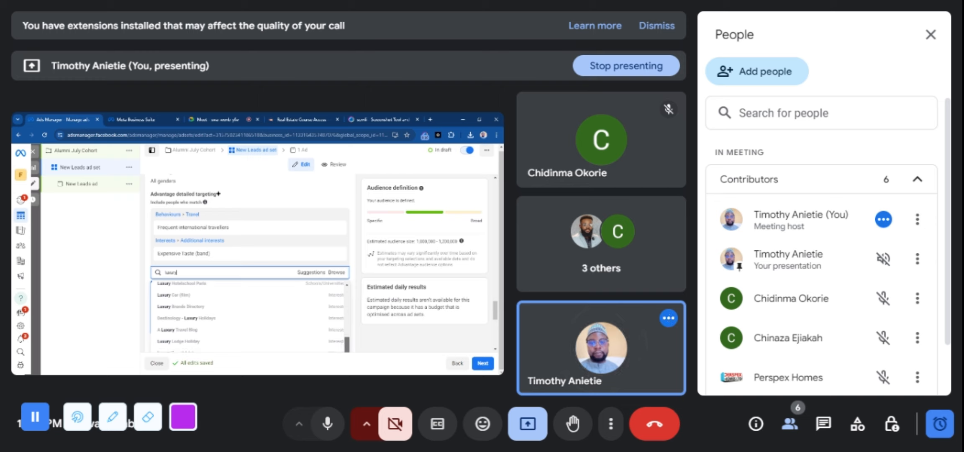
{"action": "scroll", "coordinate": [343, 350], "scroll_direction": "down", "scroll_amount": 2}
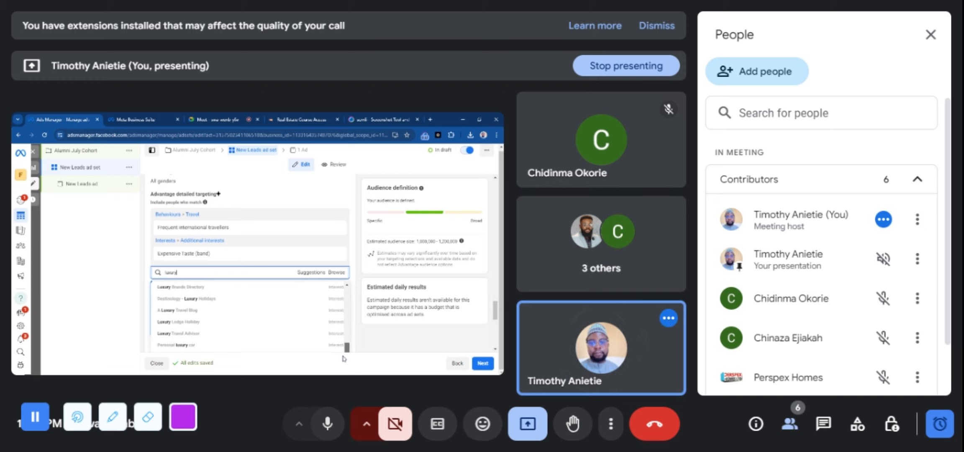
{"action": "scroll", "coordinate": [337, 293], "scroll_direction": "up", "scroll_amount": 5}
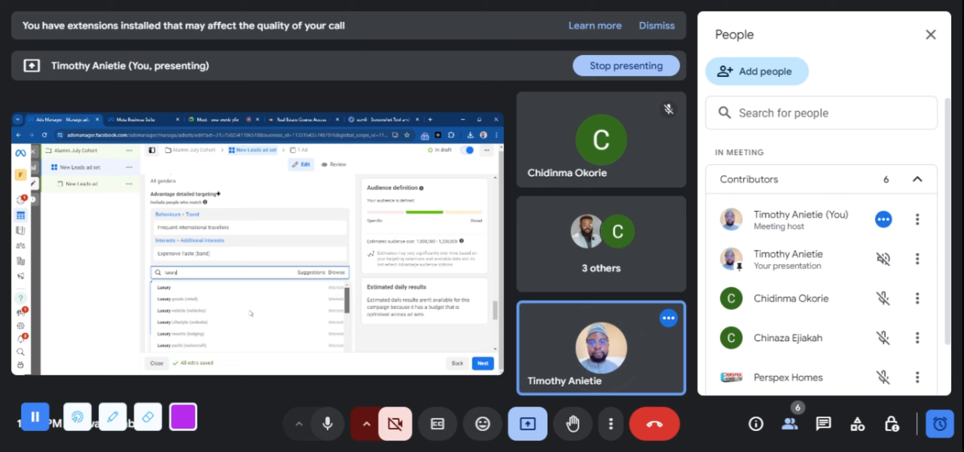
{"action": "left_click", "coordinate": [188, 329]}
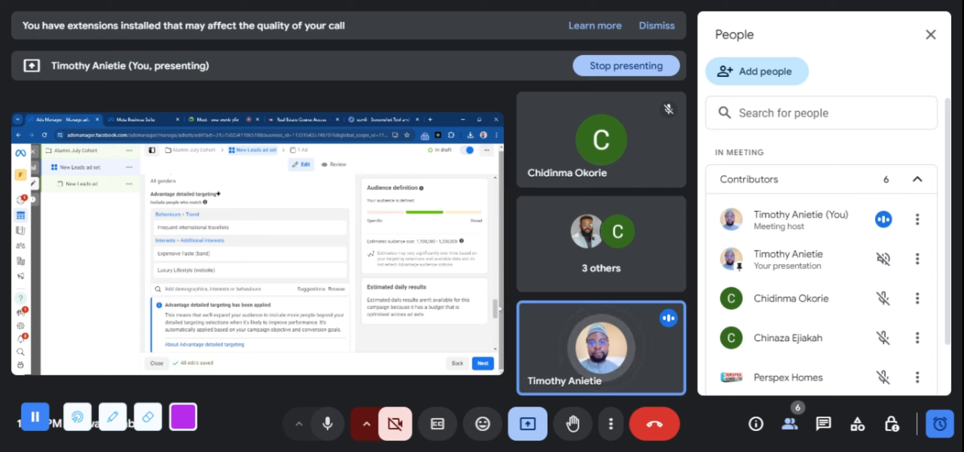
Add the Business class (air travel) interest to the detailed targeting
{"action": "left_click_drag", "start_coordinate": [496, 307], "coordinate": [497, 310]}
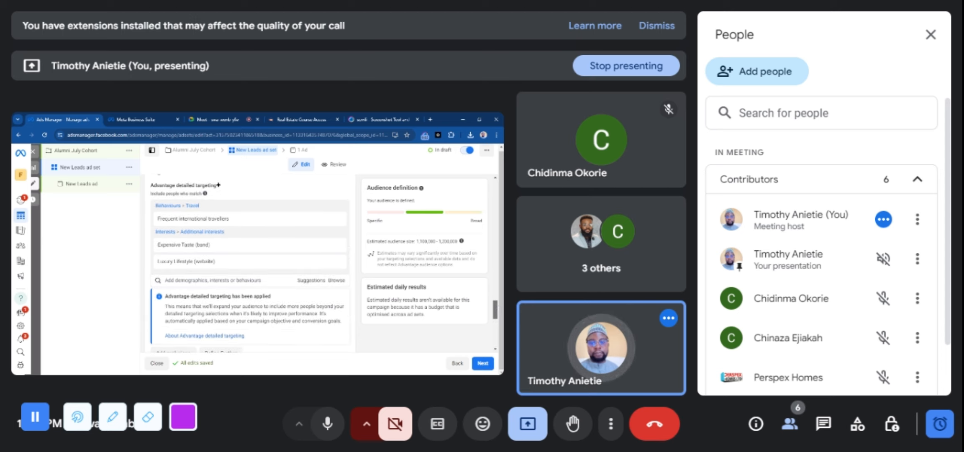
{"action": "left_click_drag", "start_coordinate": [497, 310], "coordinate": [496, 307]}
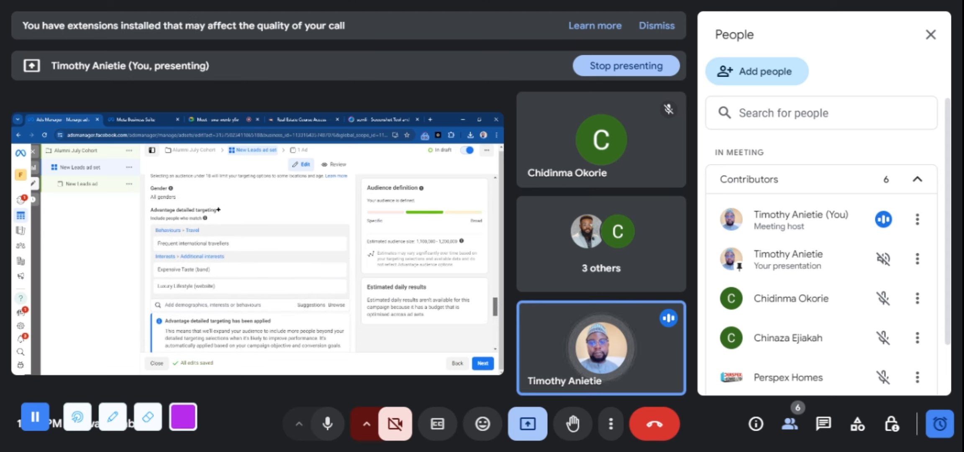
{"action": "scroll", "coordinate": [218, 209], "scroll_direction": "down", "scroll_amount": 2}
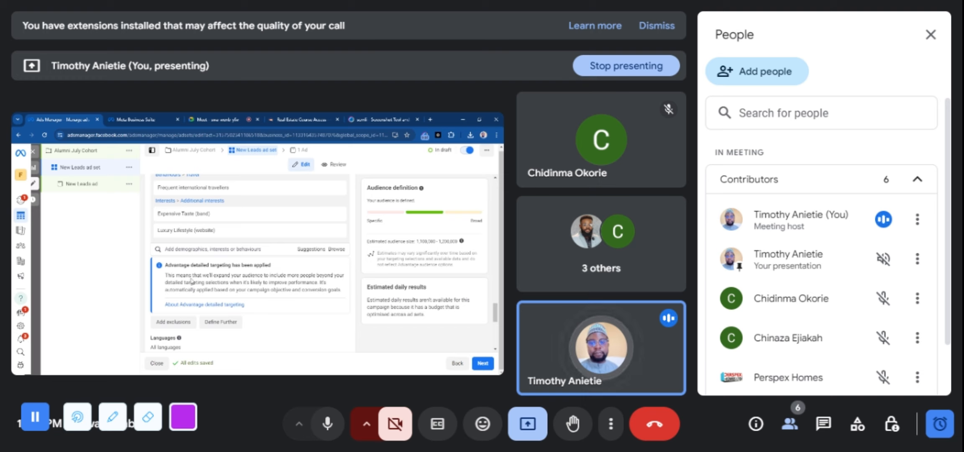
{"action": "left_click", "coordinate": [179, 249]}
{"action": "type", "text": "busines"}
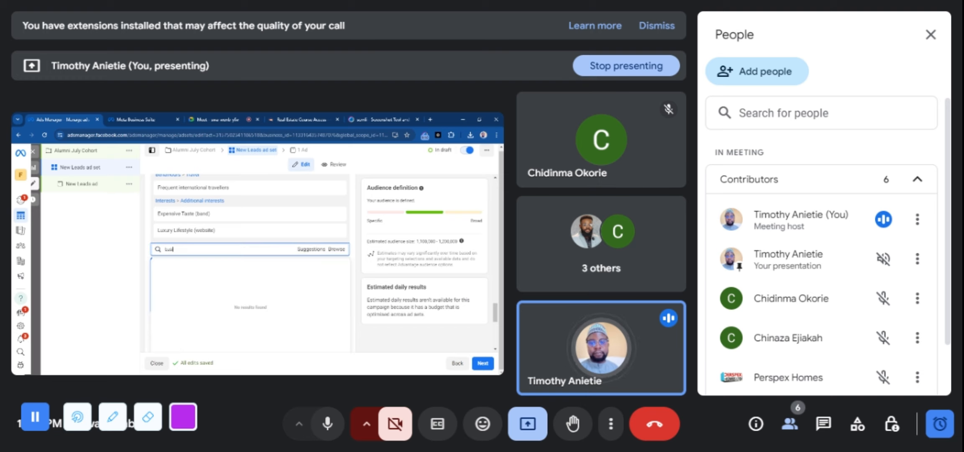
{"action": "type", "text": "s"}
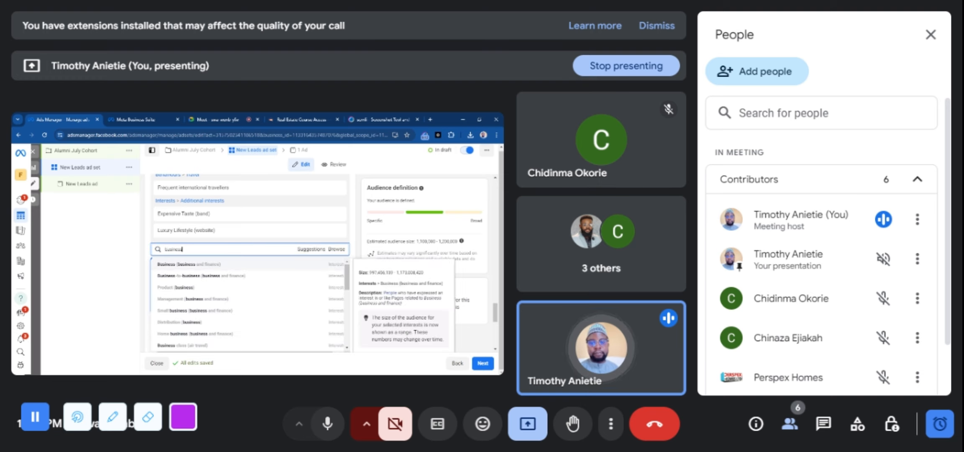
{"action": "type", "text": " ed"}
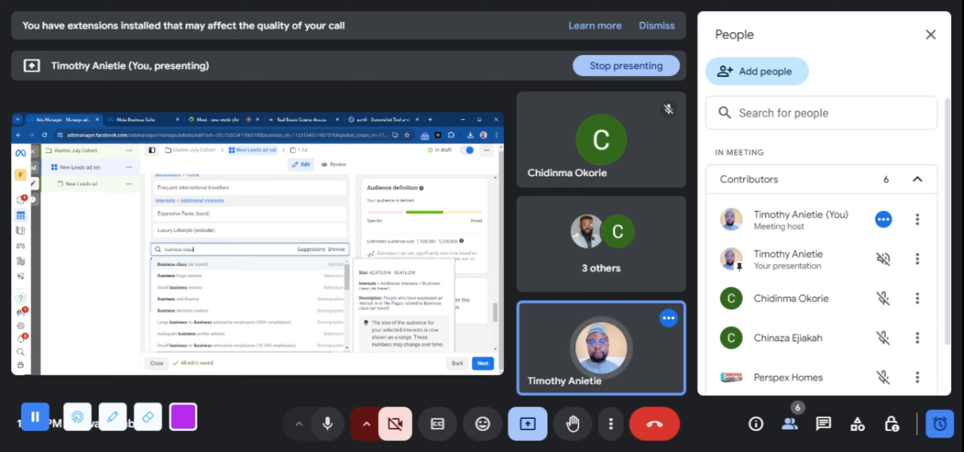
{"action": "left_click", "coordinate": [195, 264]}
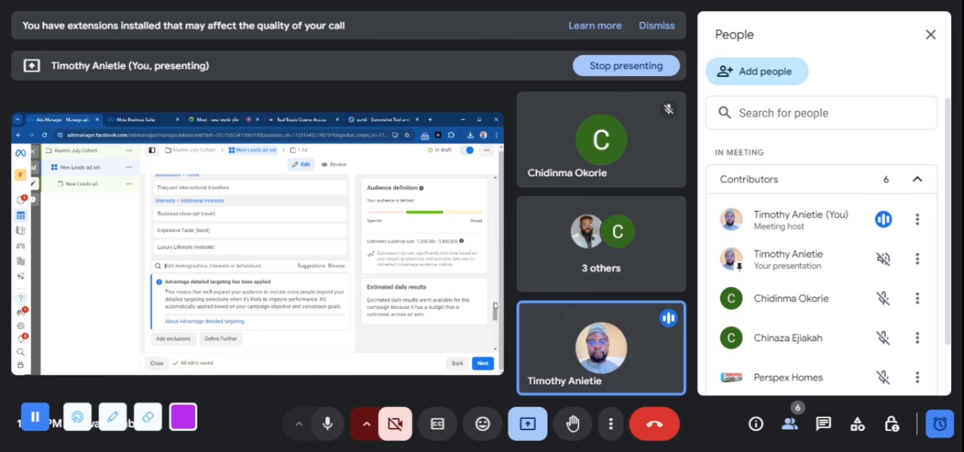
Add the Recently detected iPhone 14 devices behaviour to the detailed targeting
{"action": "left_click_drag", "start_coordinate": [496, 306], "coordinate": [495, 316]}
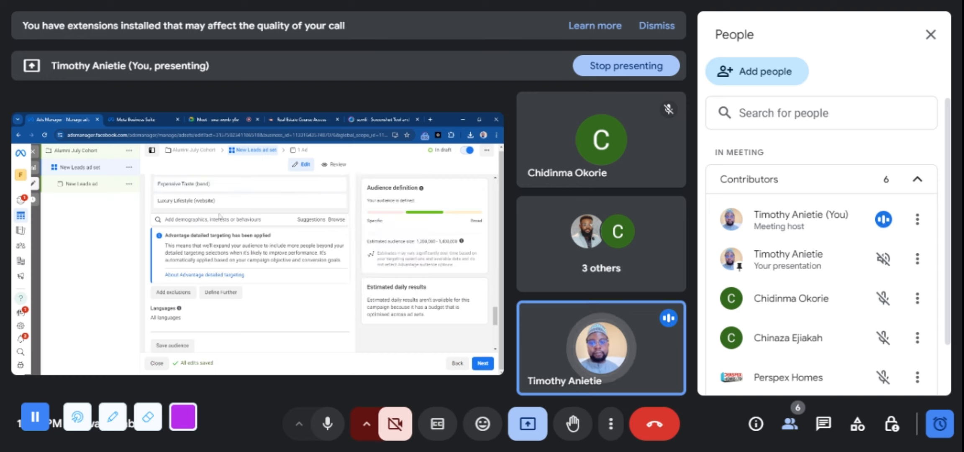
{"action": "left_click", "coordinate": [165, 219]}
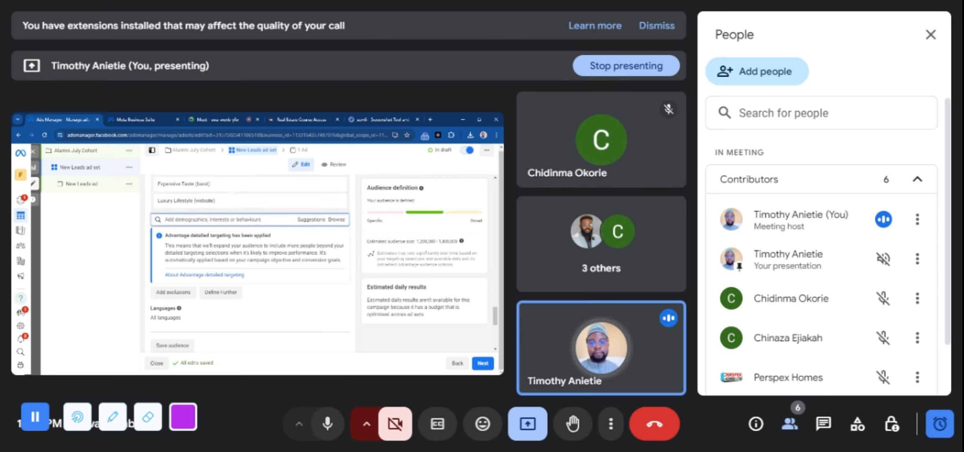
{"action": "type", "text": "iphone"}
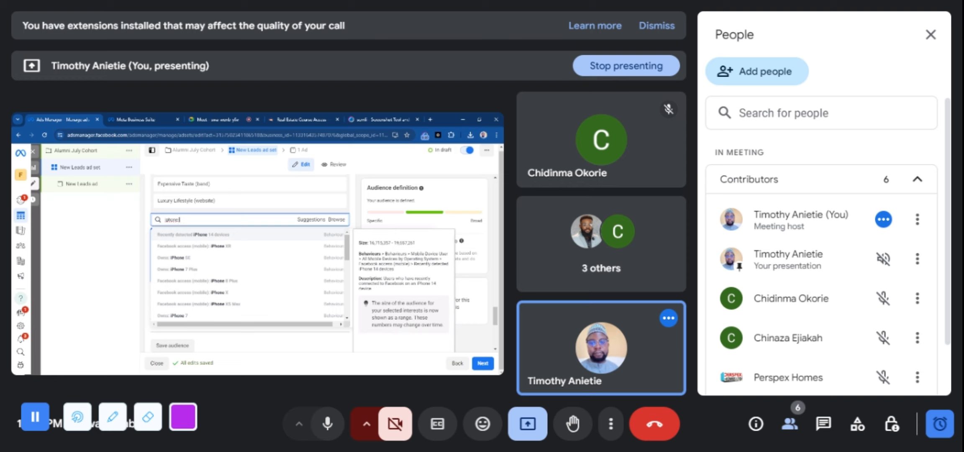
{"action": "key", "text": "BackSpace"}
{"action": "key", "text": "BackSpace"}
{"action": "key", "text": "BackSpace"}
{"action": "type", "text": "recen"}
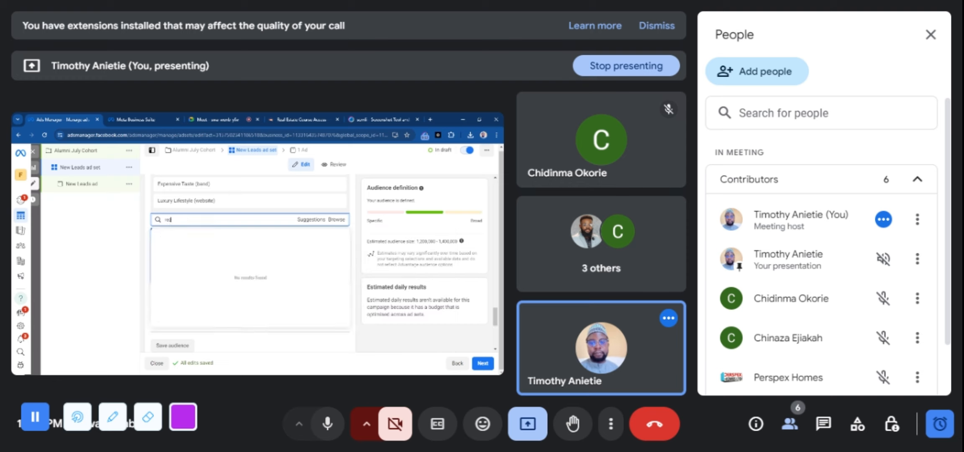
{"action": "type", "text": "tly detected iphone 15"}
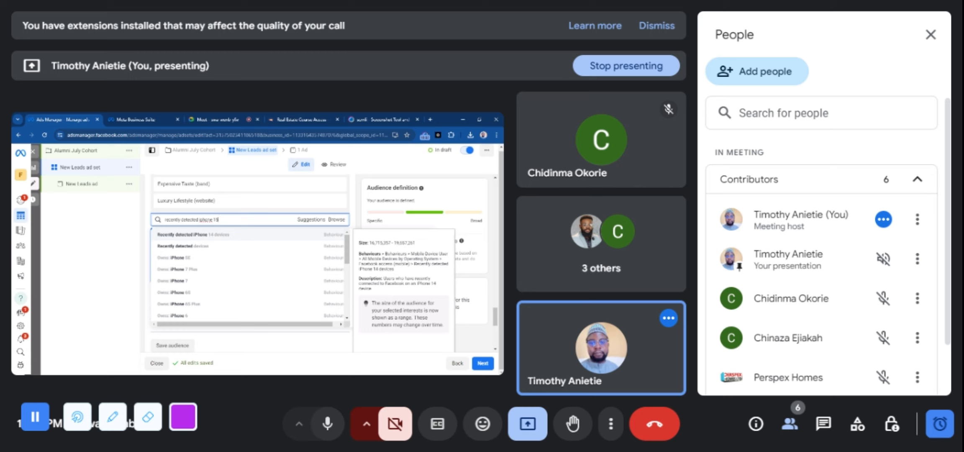
{"action": "left_click", "coordinate": [218, 235]}
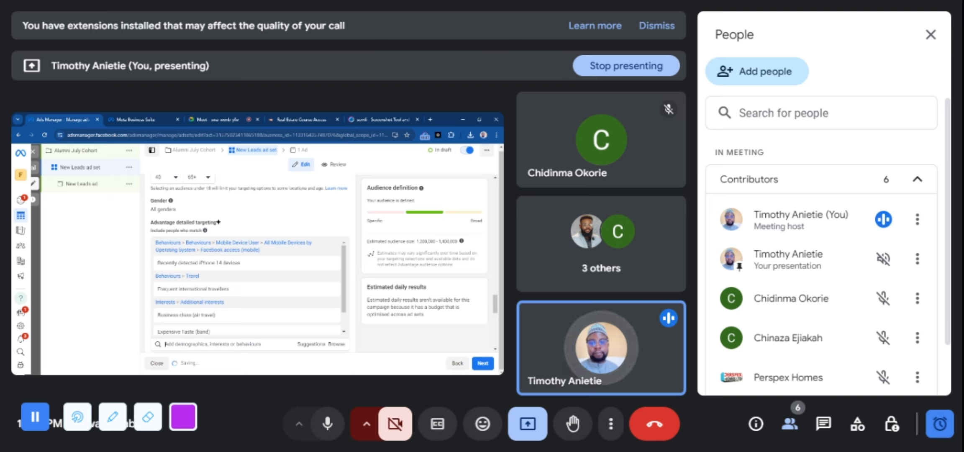
{"action": "scroll", "coordinate": [344, 288], "scroll_direction": "down", "scroll_amount": 2}
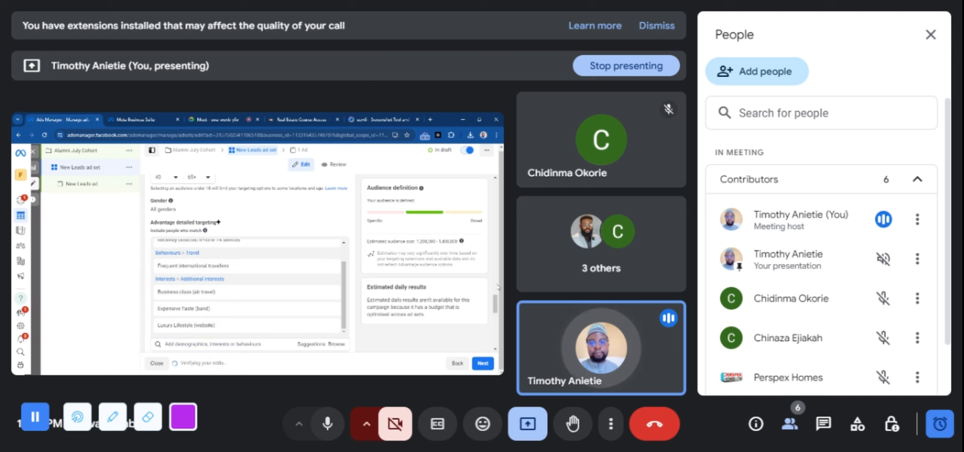
{"action": "scroll", "coordinate": [499, 287], "scroll_direction": "down", "scroll_amount": 4}
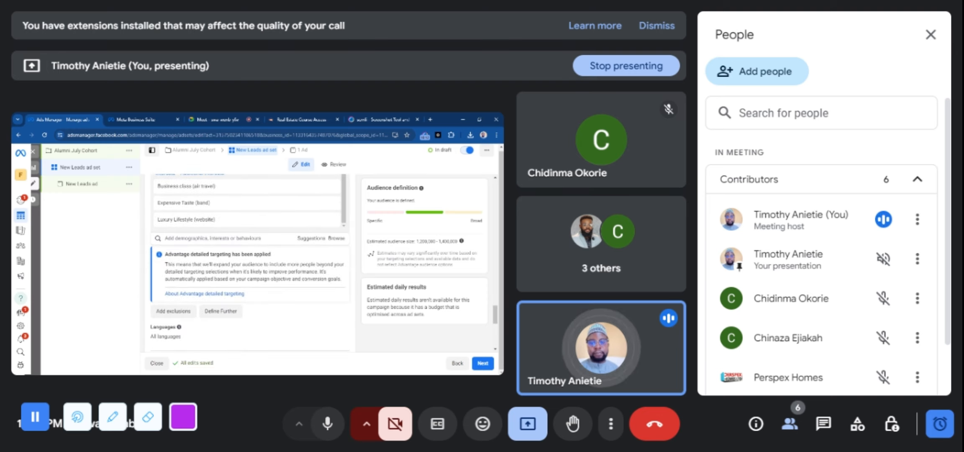
{"action": "left_click", "coordinate": [217, 238]}
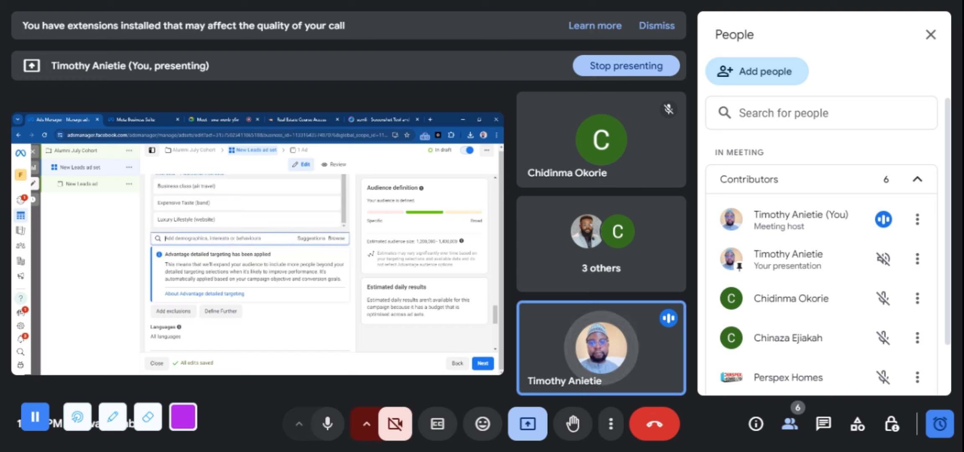
{"action": "type", "text": "iko"}
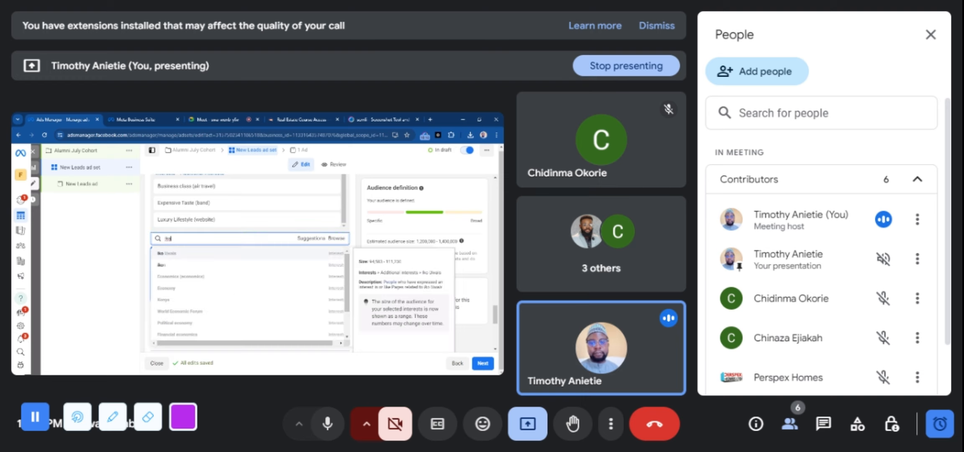
{"action": "type", "text": "y"}
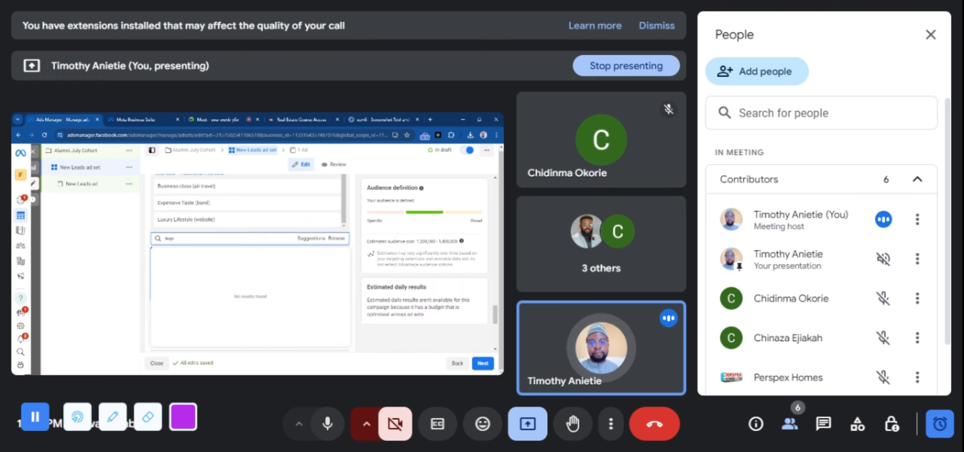
{"action": "key", "text": "BackSpace"}
{"action": "key", "text": "BackSpace"}
{"action": "key", "text": "BackSpace"}
{"action": "key", "text": "BackSpace"}
{"action": "key", "text": "BackSpace"}
{"action": "type", "text": "l"}
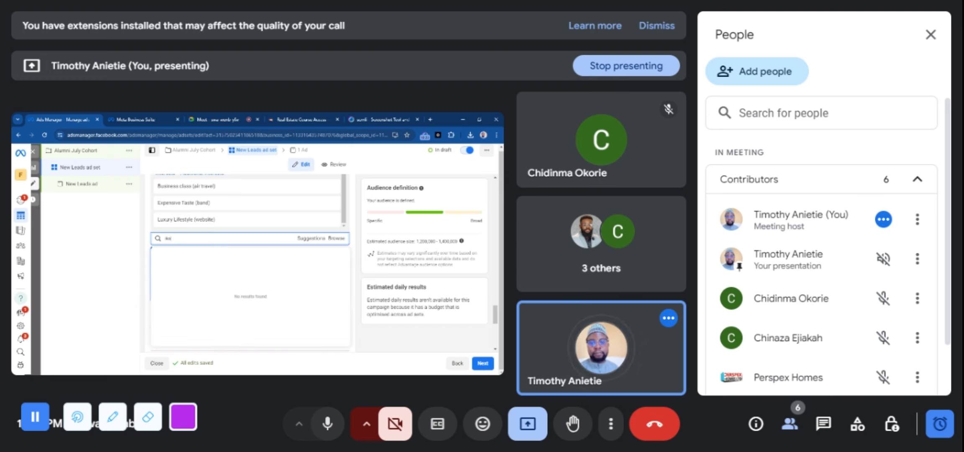
{"action": "key", "text": "BackSpace"}
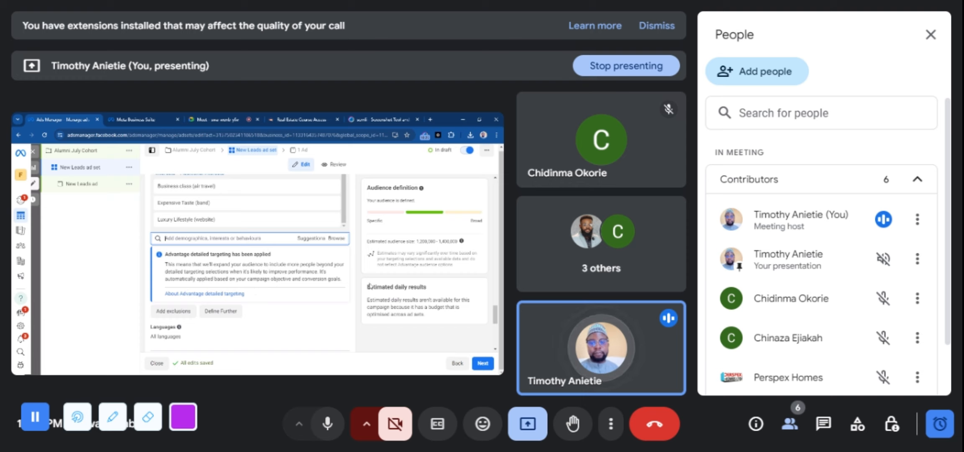
Add the Ikoyi, Lagos State neighbourhood to the ad set's included locations
{"action": "left_click_drag", "start_coordinate": [495, 313], "coordinate": [498, 287]}
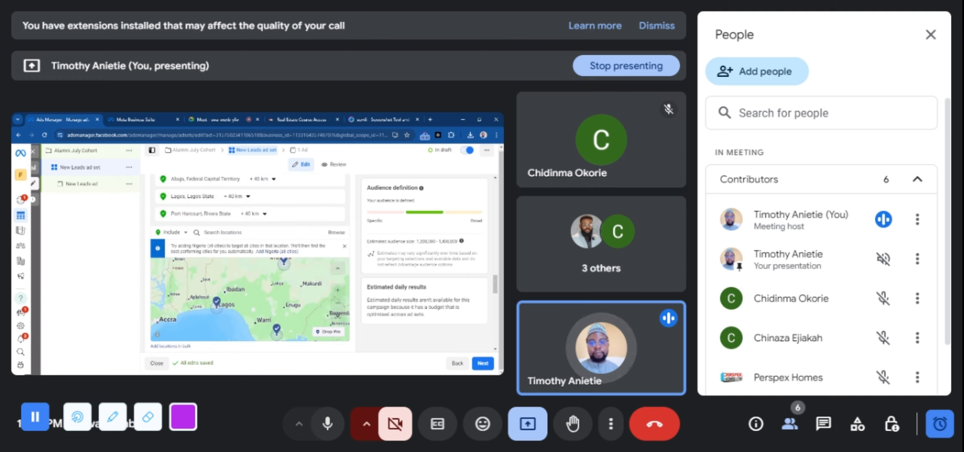
{"action": "left_click", "coordinate": [223, 233]}
{"action": "type", "text": "ikoyi"}
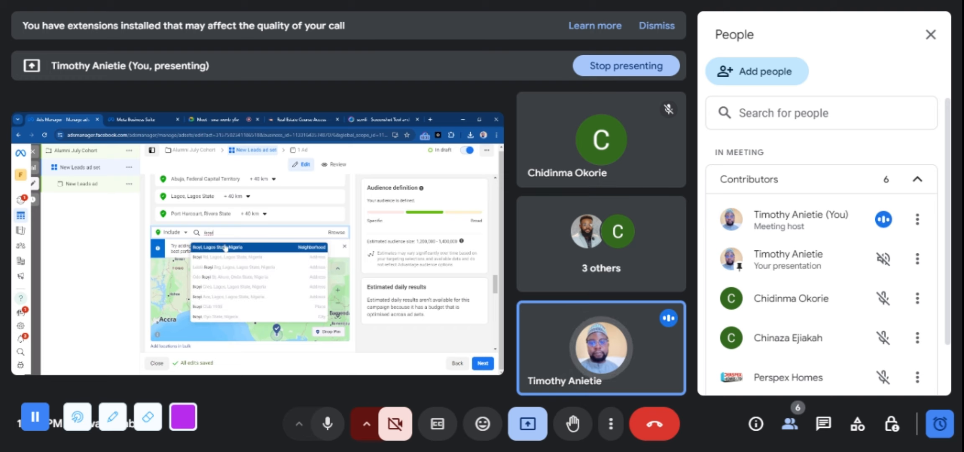
{"action": "left_click", "coordinate": [225, 248]}
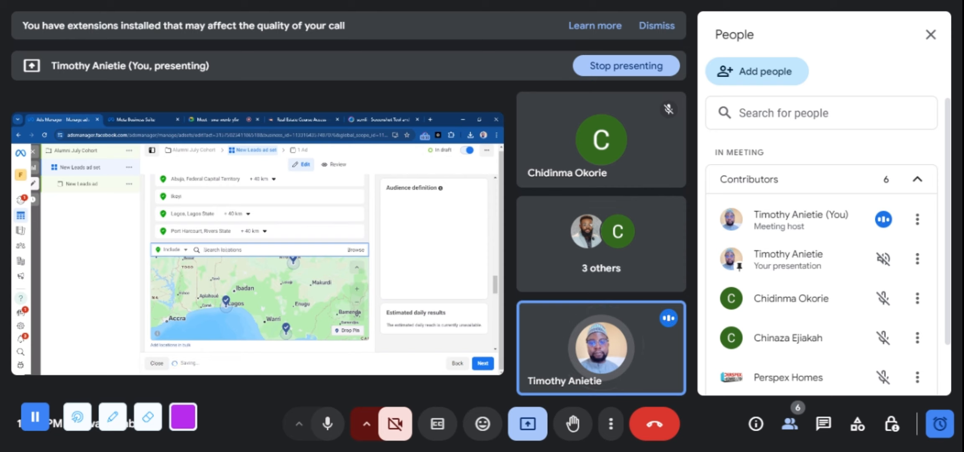
Add the Banana Island, Lagos State neighbourhood to the ad set's included locations
{"action": "type", "text": "Bana"}
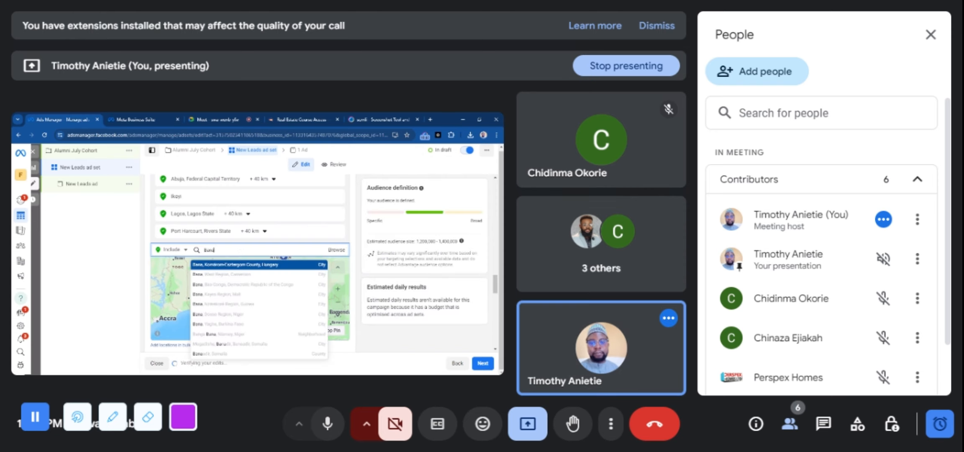
{"action": "type", "text": "na"}
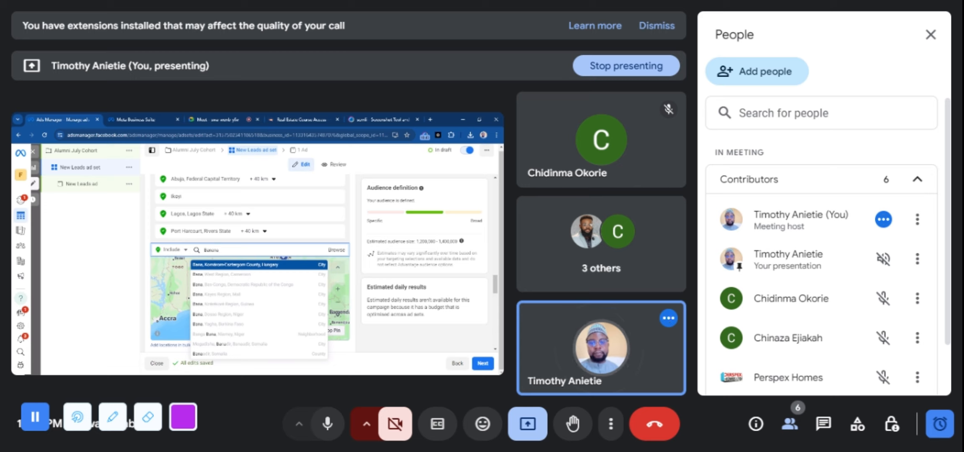
{"action": "type", "text": " i"}
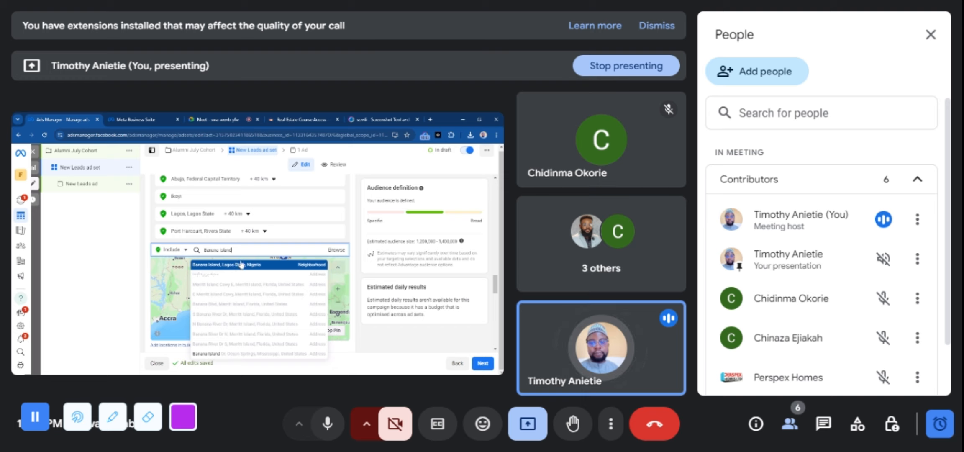
{"action": "left_click", "coordinate": [238, 264]}
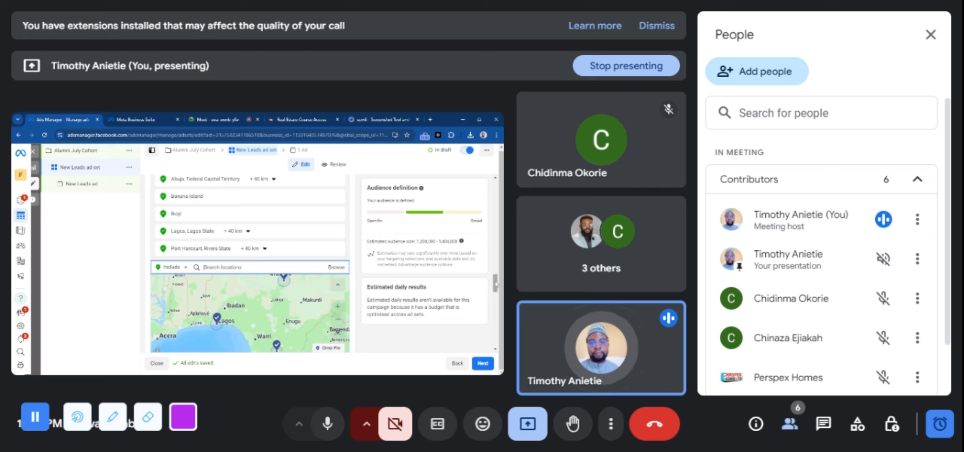
Add the Frequent travellers behaviour to the detailed targeting
{"action": "scroll", "coordinate": [496, 302], "scroll_direction": "down", "scroll_amount": 10}
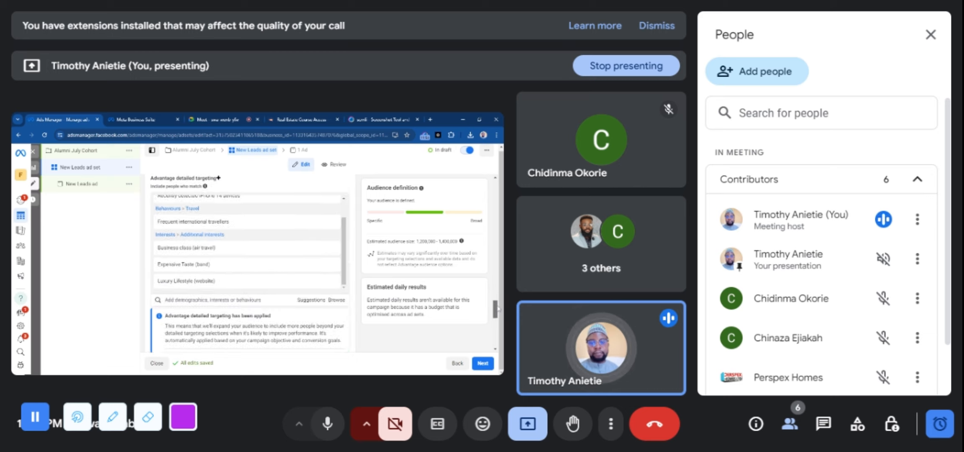
{"action": "scroll", "coordinate": [498, 317], "scroll_direction": "down", "scroll_amount": 1}
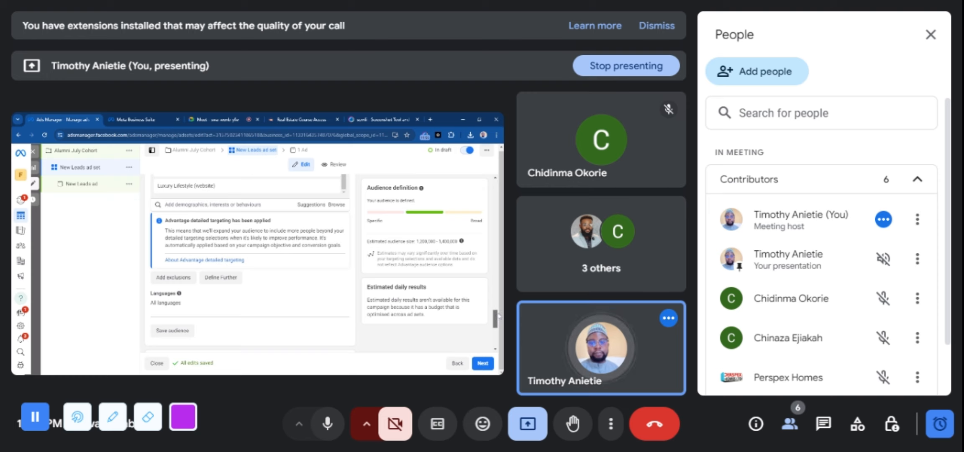
{"action": "scroll", "coordinate": [498, 317], "scroll_direction": "up", "scroll_amount": 3}
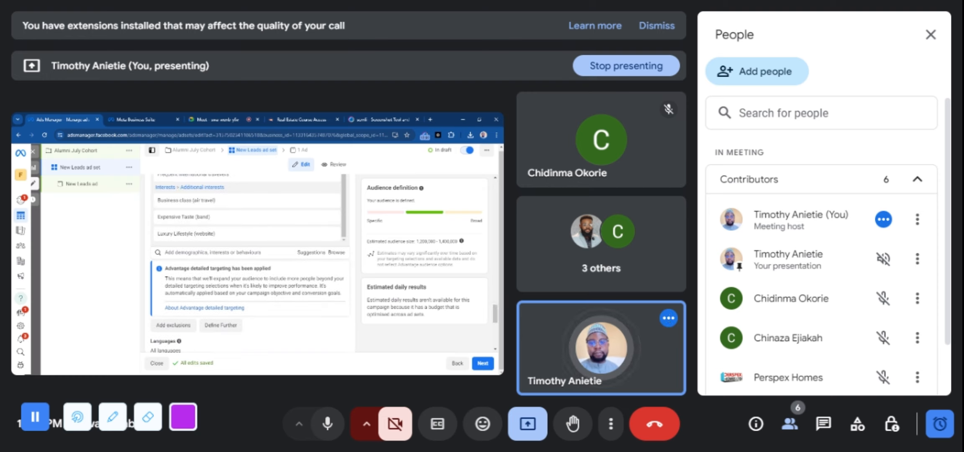
{"action": "left_click", "coordinate": [213, 252]}
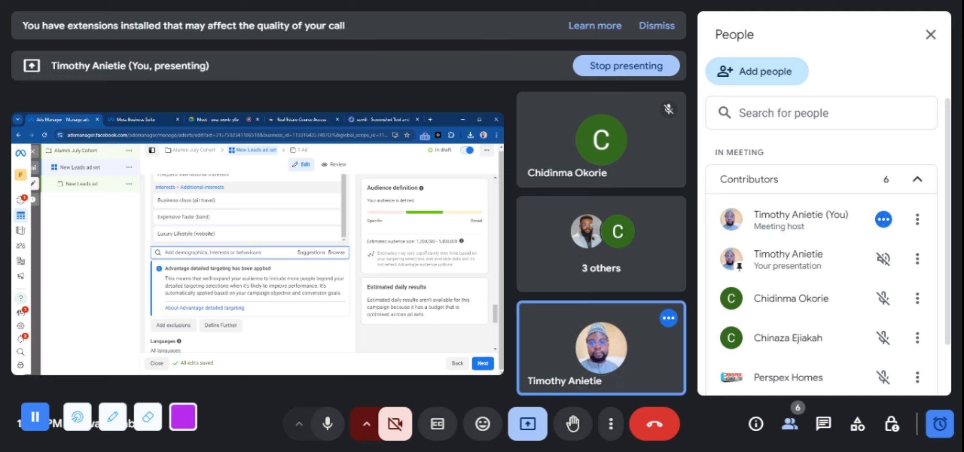
{"action": "type", "text": "frequent"}
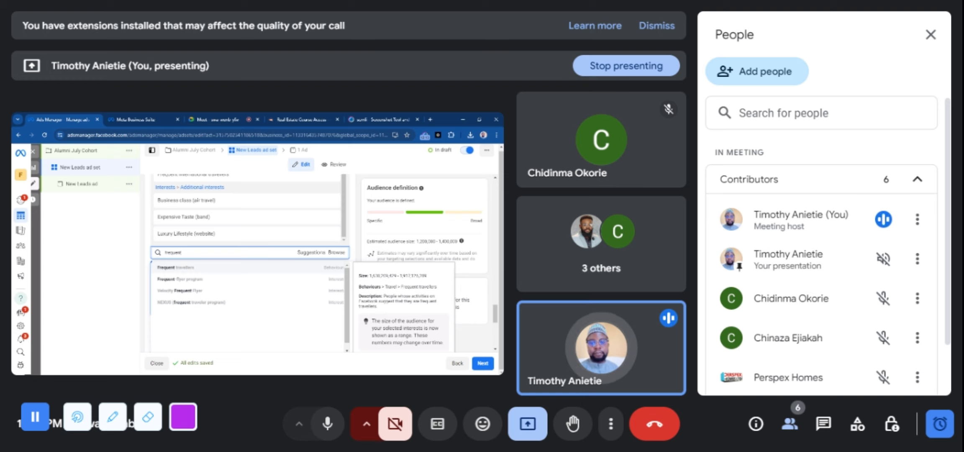
{"action": "left_click", "coordinate": [176, 268]}
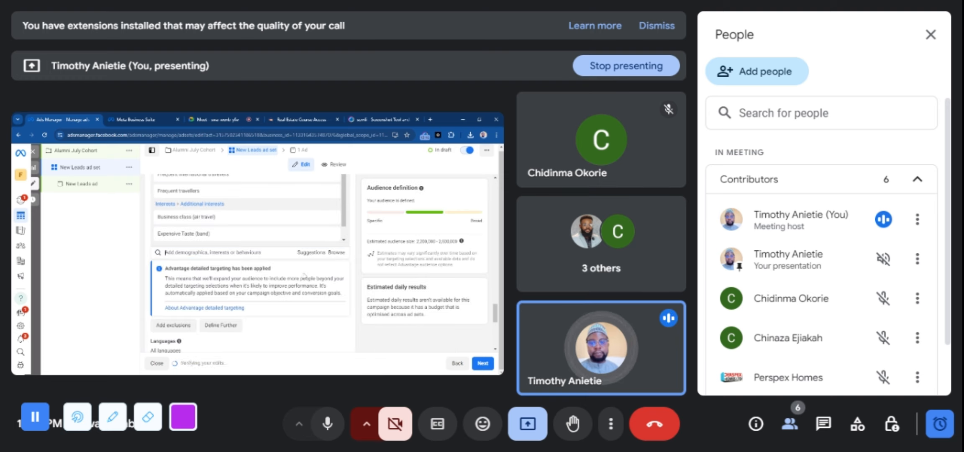
Display the suggested demographics, interests and behaviours for the detailed targeting
{"action": "scroll", "coordinate": [318, 275], "scroll_direction": "down", "scroll_amount": 2}
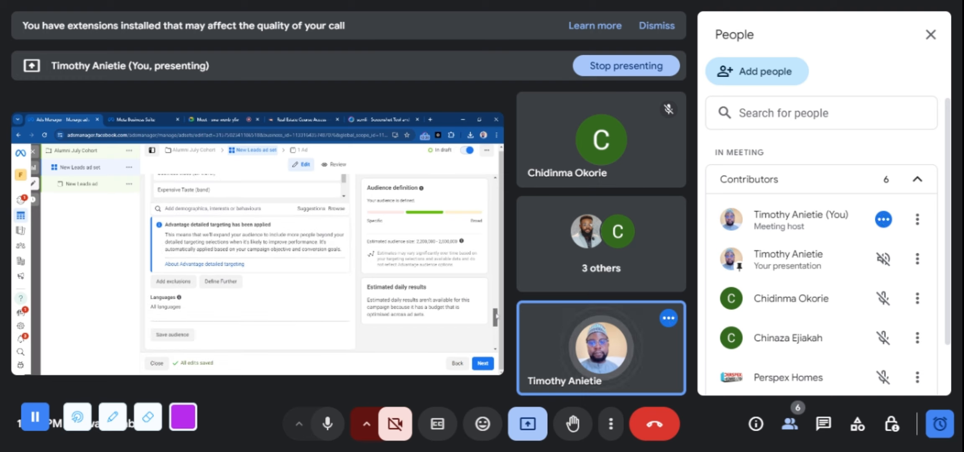
{"action": "left_click", "coordinate": [308, 213]}
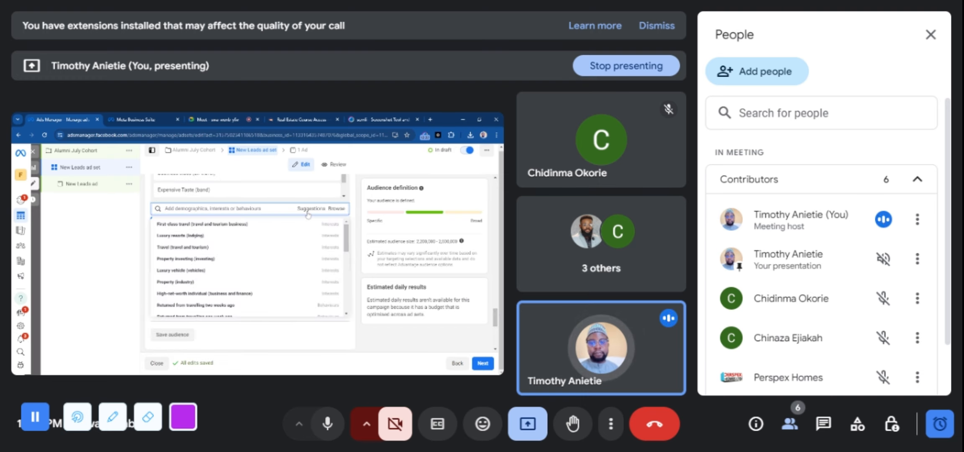
{"action": "mouse_move", "coordinate": [340, 223]}
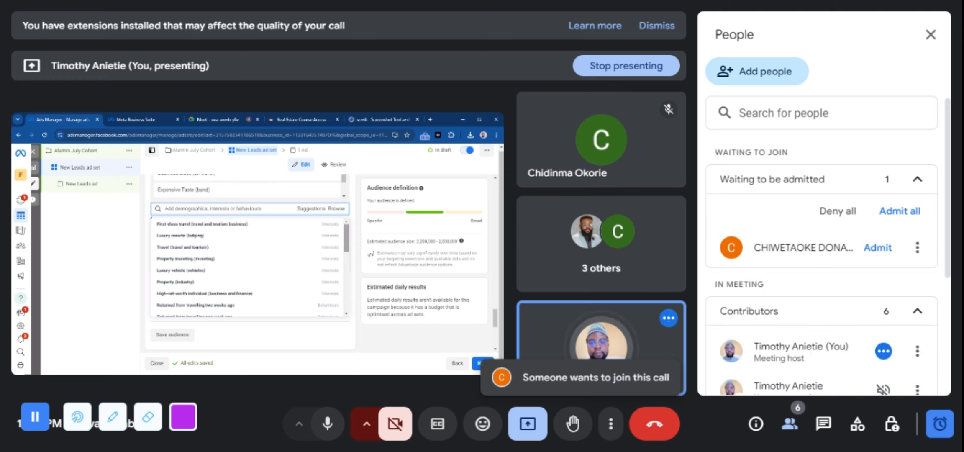
Switch to the Google Meet call, admit the waiting participant, and return to Ads Manager
{"action": "left_click", "coordinate": [252, 119]}
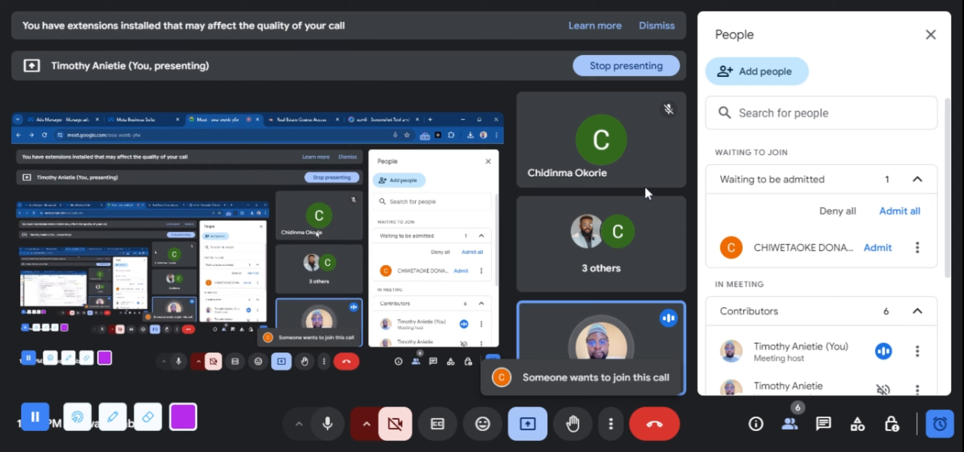
{"action": "left_click", "coordinate": [877, 247]}
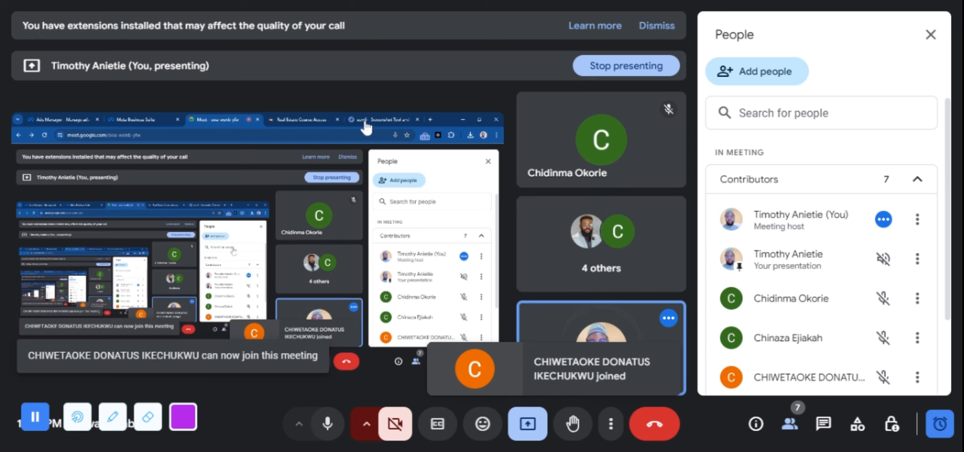
{"action": "left_click", "coordinate": [59, 114]}
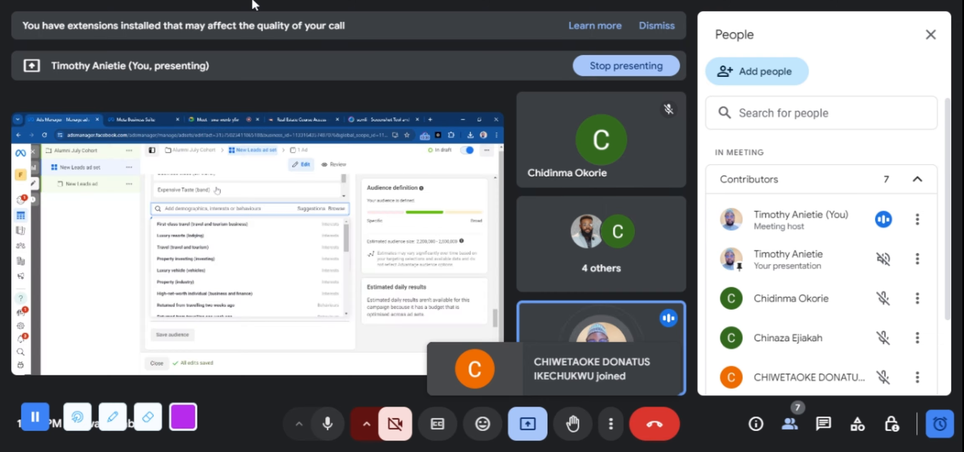
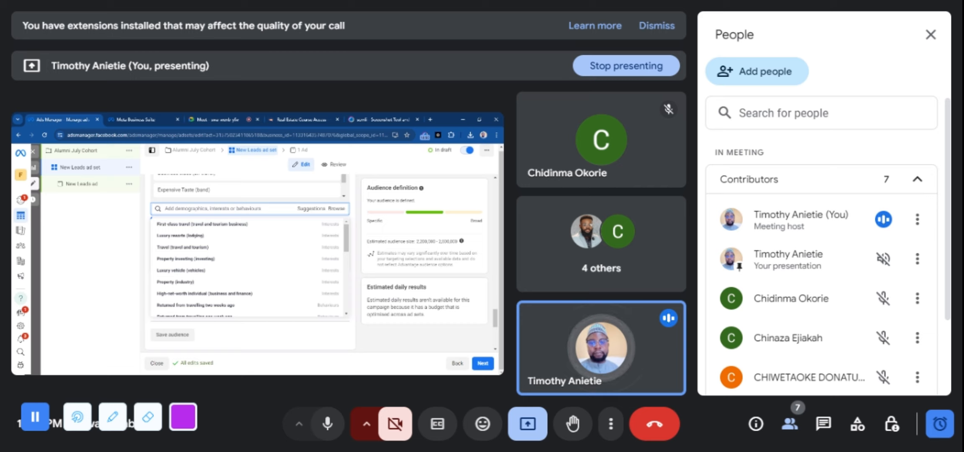
Add First-class travel, High-net-worth individual and Returned from travelling two weeks ago to the detailed targeting from the suggestions
{"action": "mouse_move", "coordinate": [240, 227]}
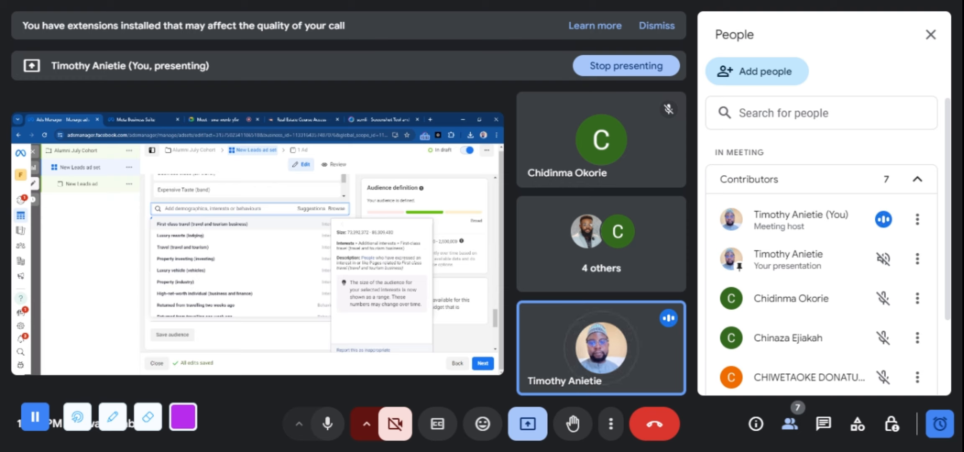
{"action": "left_click", "coordinate": [212, 225]}
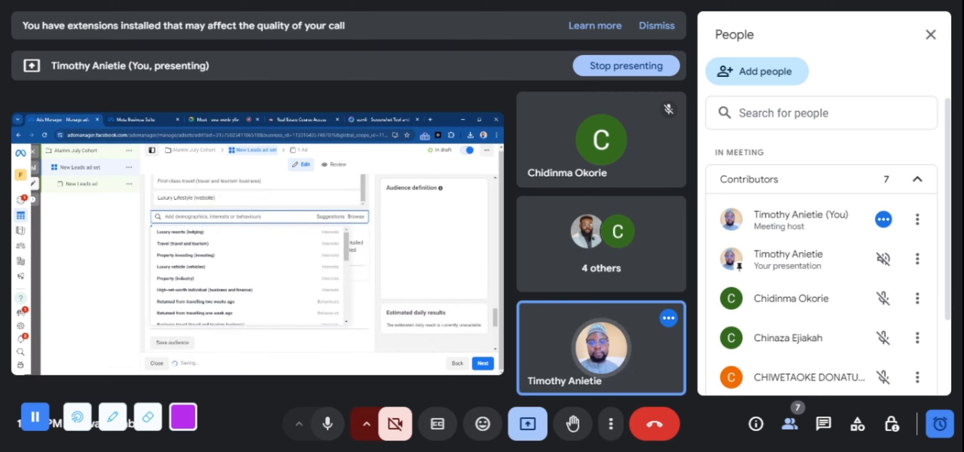
{"action": "mouse_move", "coordinate": [199, 303]}
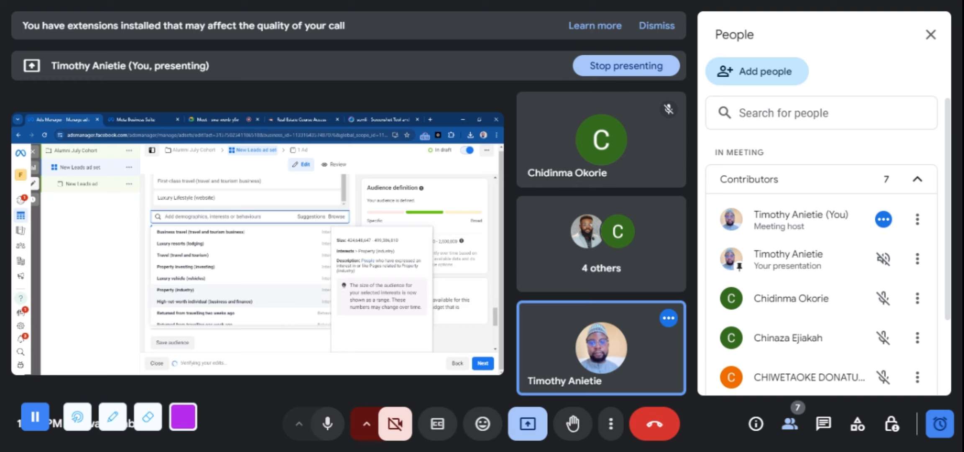
{"action": "left_click", "coordinate": [204, 302]}
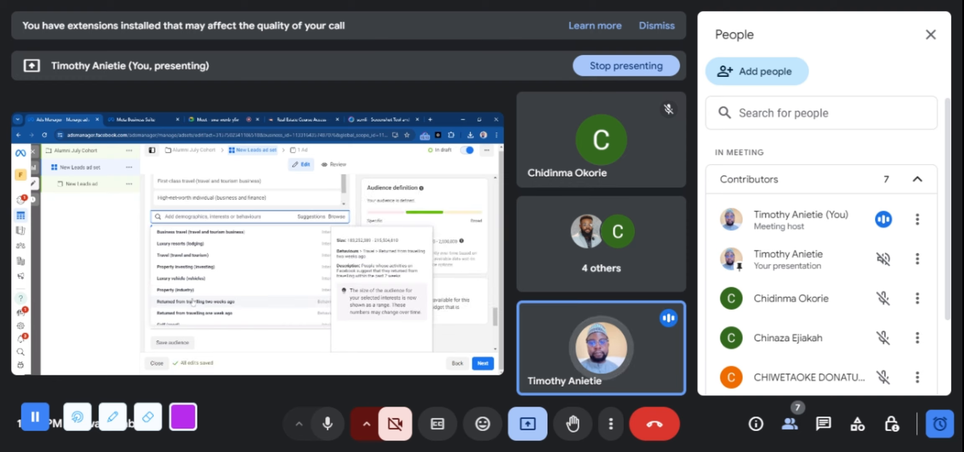
{"action": "left_click", "coordinate": [192, 301]}
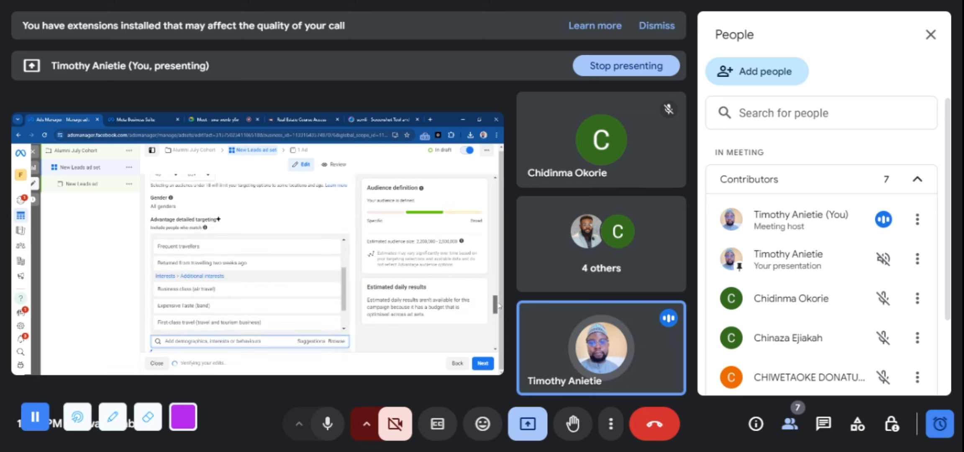
Add the suggested Business travel (travel and tourism business) interest to the detailed targeting and close the suggestions
{"action": "scroll", "coordinate": [498, 306], "scroll_direction": "down", "scroll_amount": 3}
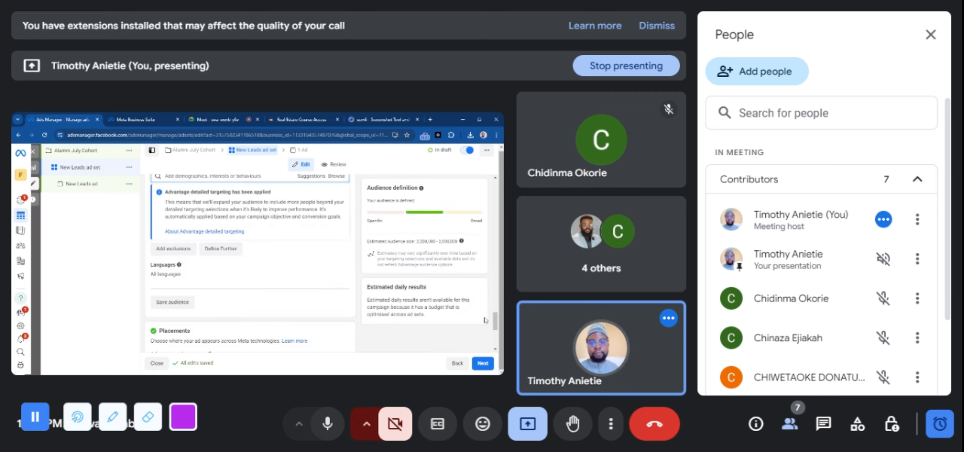
{"action": "left_click", "coordinate": [308, 179]}
{"action": "mouse_move", "coordinate": [199, 203]}
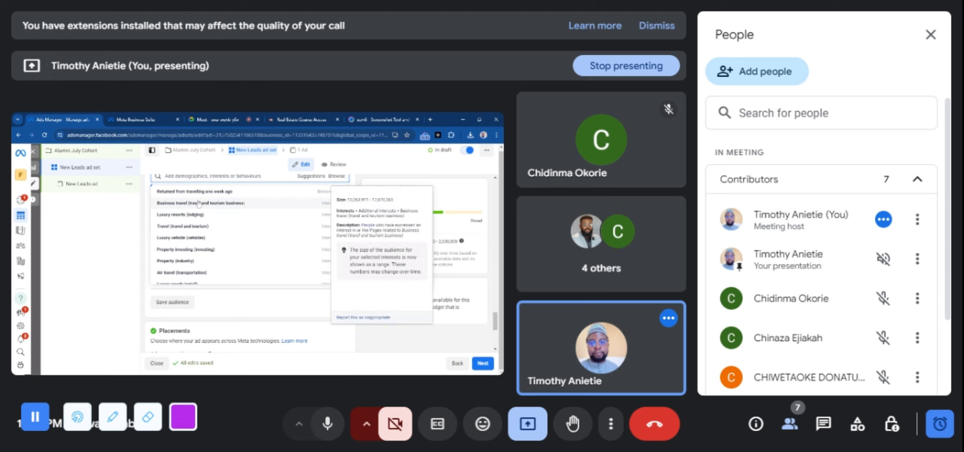
{"action": "left_click", "coordinate": [199, 203]}
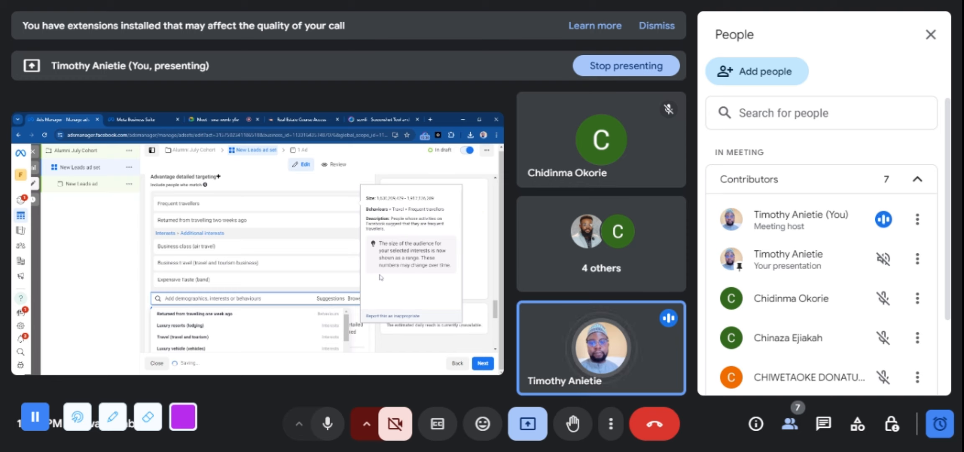
{"action": "scroll", "coordinate": [362, 334], "scroll_direction": "down", "scroll_amount": 3}
{"action": "left_click", "coordinate": [360, 333]}
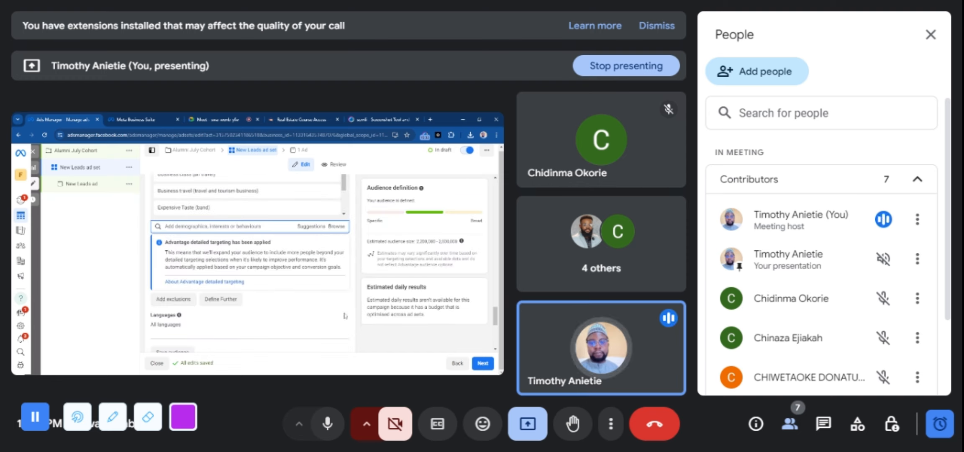
Search the detailed targeting for Golf and add the Golf (sport) interest
{"action": "left_click", "coordinate": [310, 227]}
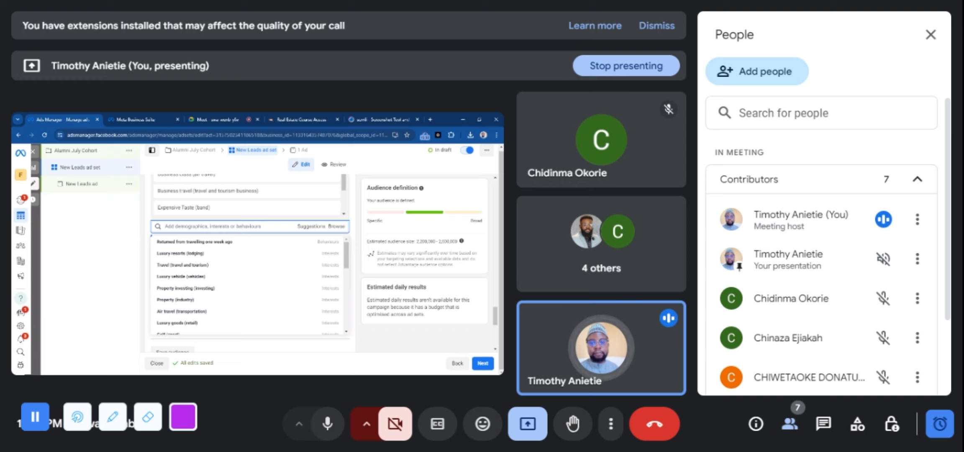
{"action": "left_click", "coordinate": [239, 228]}
{"action": "type", "text": "Gol"}
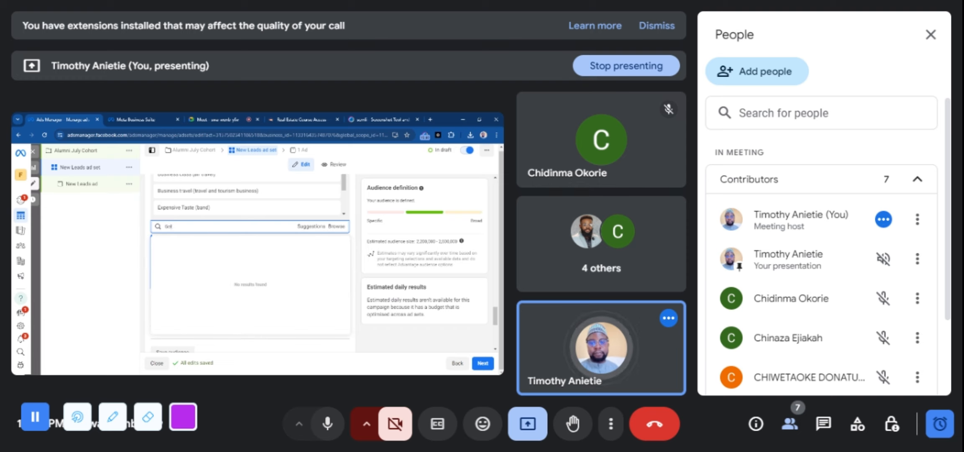
{"action": "type", "text": "f"}
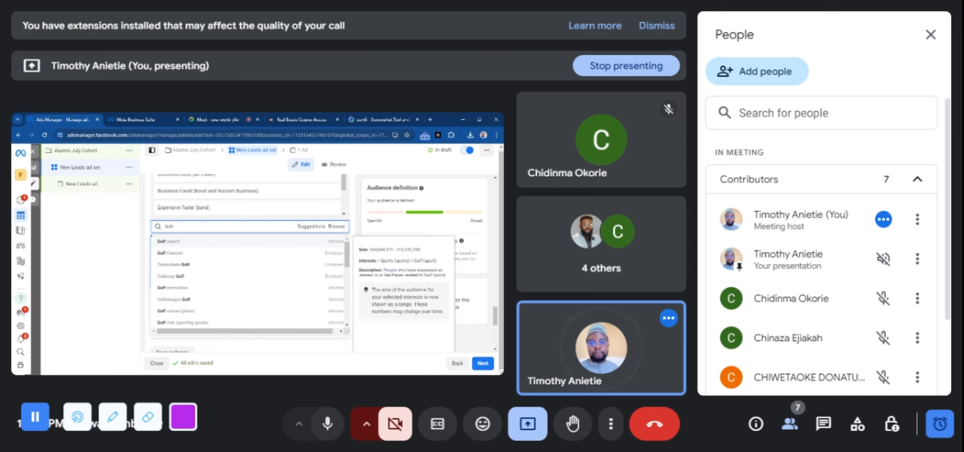
{"action": "left_click", "coordinate": [188, 242]}
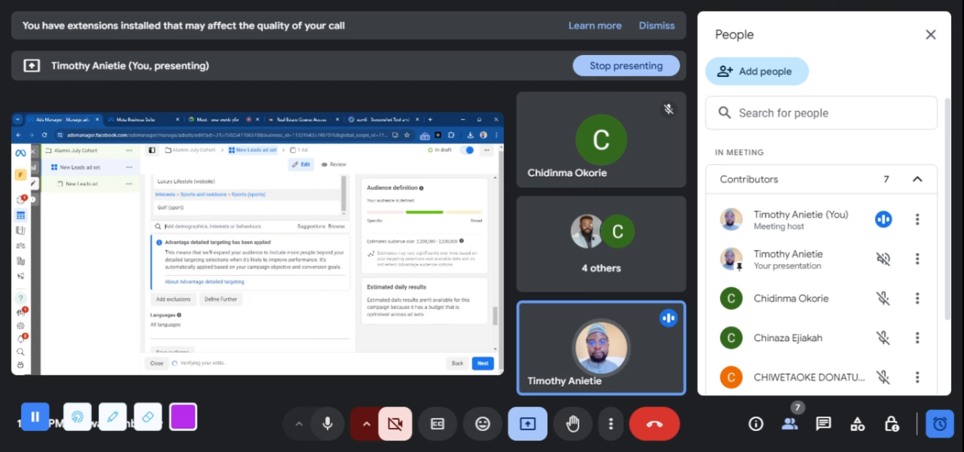
Search the detailed targeting for Golf again and add the Golf Channel employer demographic
{"action": "type", "text": "Gol"}
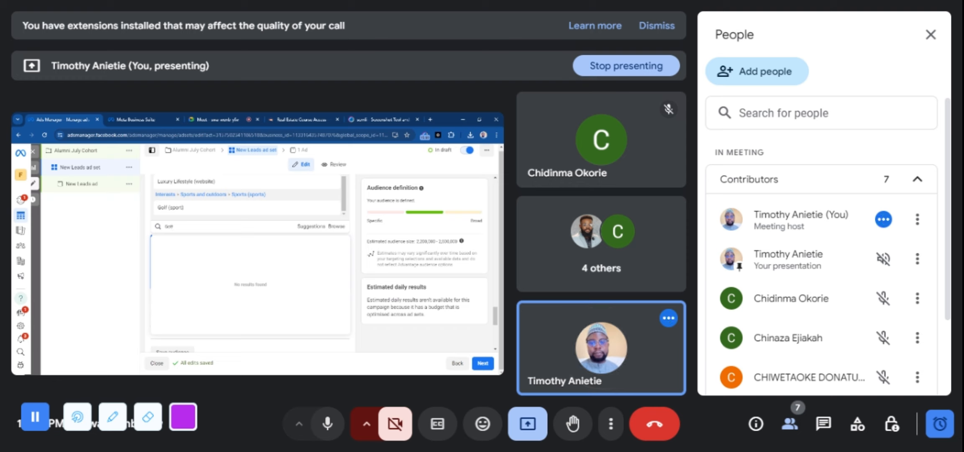
{"action": "type", "text": "f"}
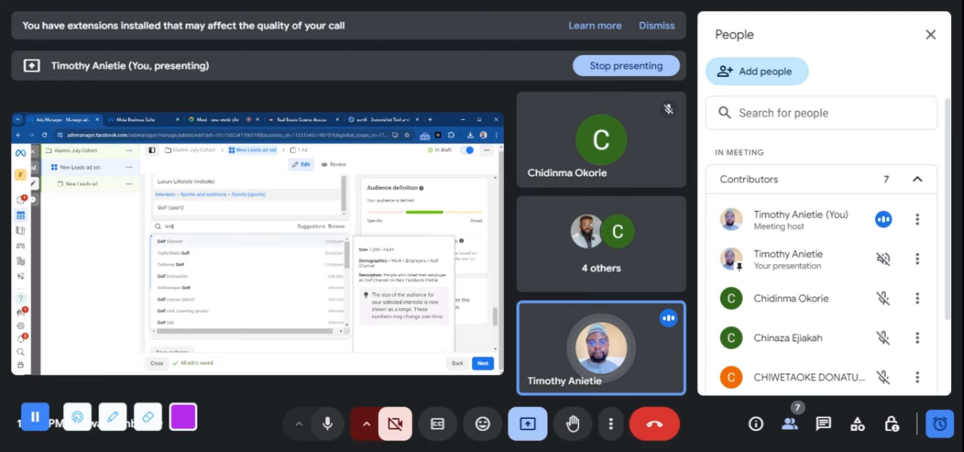
{"action": "left_click", "coordinate": [197, 241]}
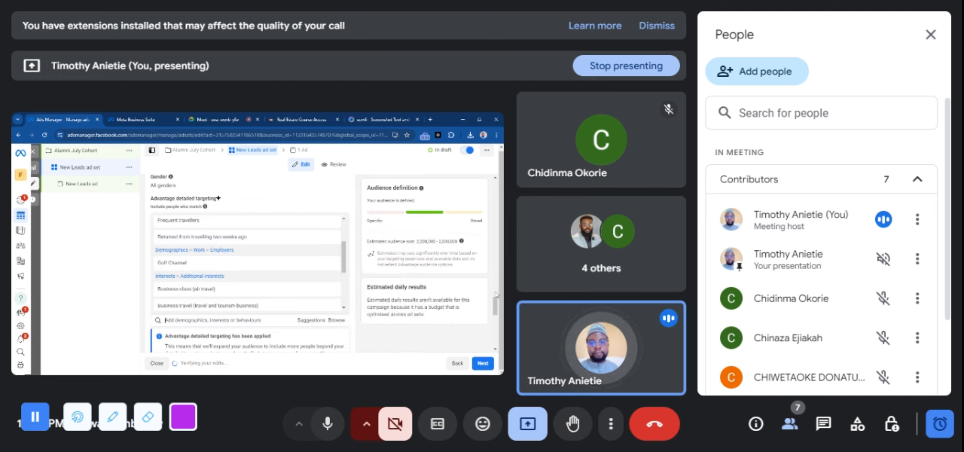
{"action": "left_click_drag", "start_coordinate": [497, 299], "coordinate": [499, 325]}
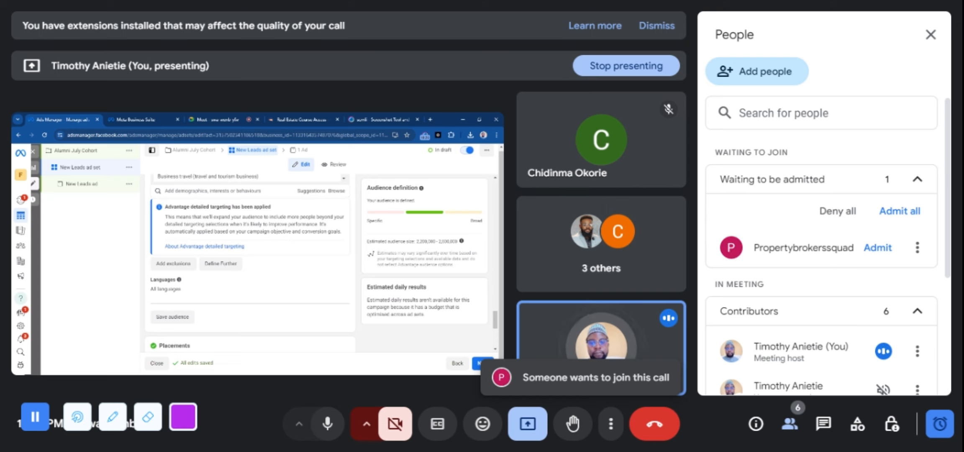
Switch to the Google Meet call, admit the participant waiting to join, and go back to Ads Manager
{"action": "left_click", "coordinate": [217, 119]}
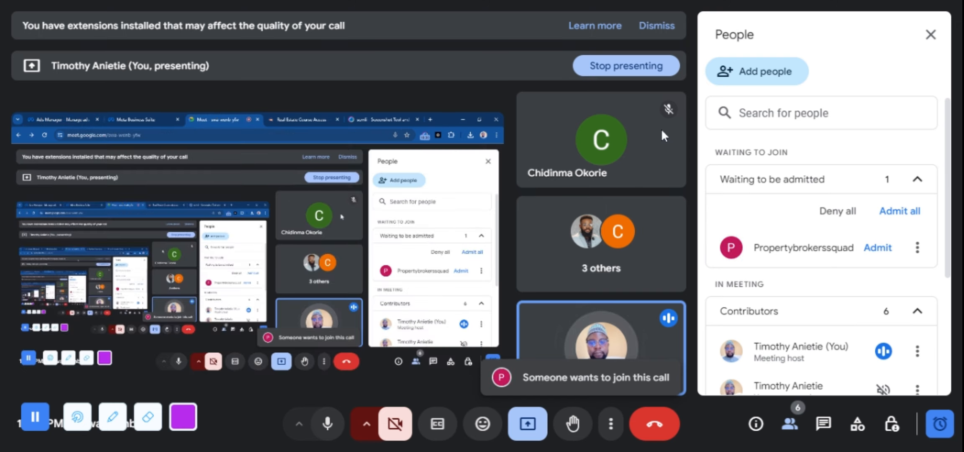
{"action": "left_click", "coordinate": [877, 249]}
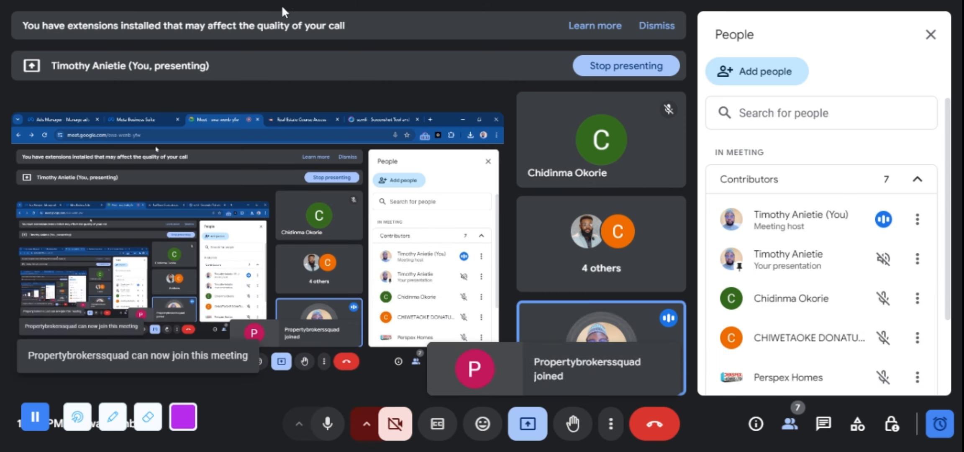
{"action": "left_click", "coordinate": [45, 118]}
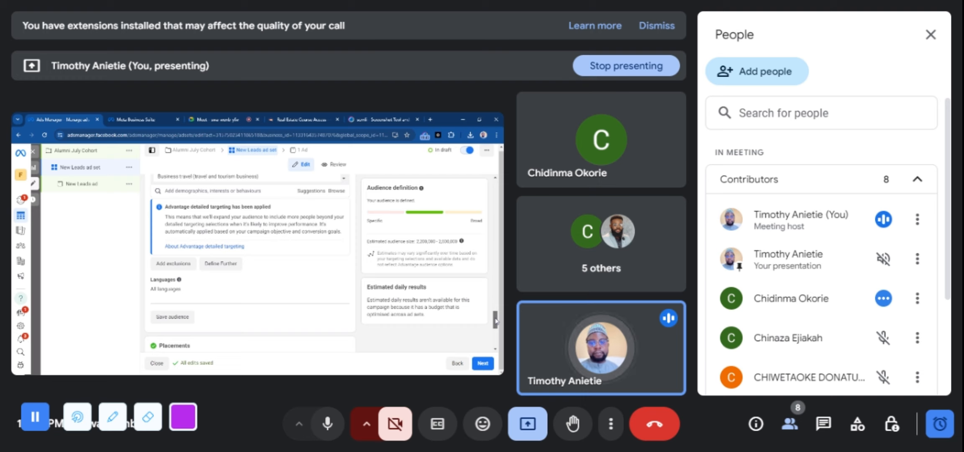
Search the detailed targeting options for "married for 7years"
{"action": "left_click_drag", "start_coordinate": [496, 321], "coordinate": [495, 312]}
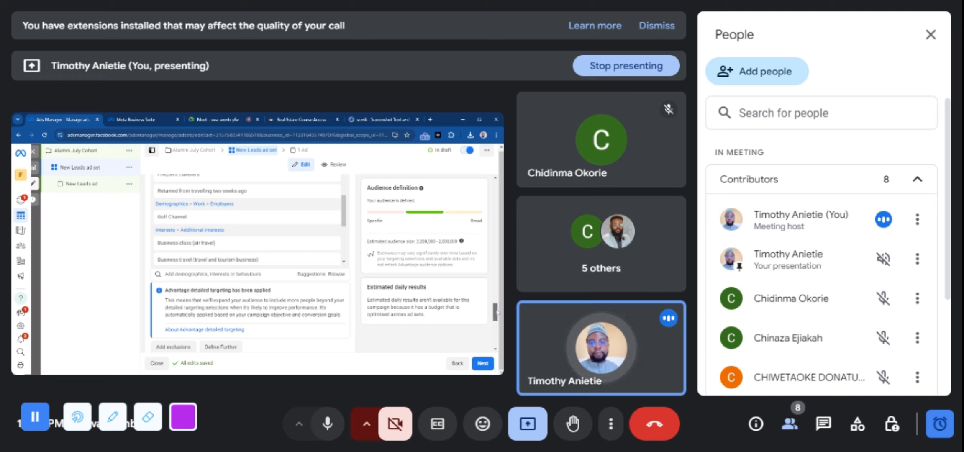
{"action": "scroll", "coordinate": [498, 314], "scroll_direction": "down", "scroll_amount": 2}
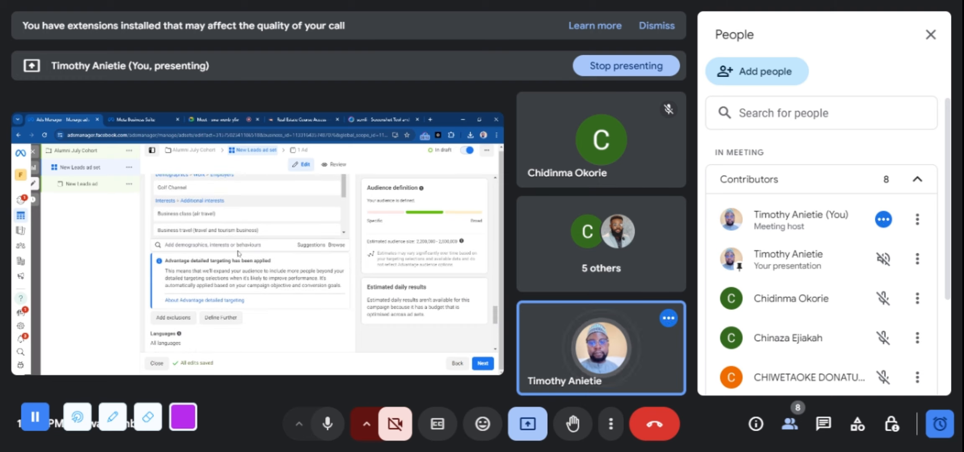
{"action": "left_click", "coordinate": [213, 245]}
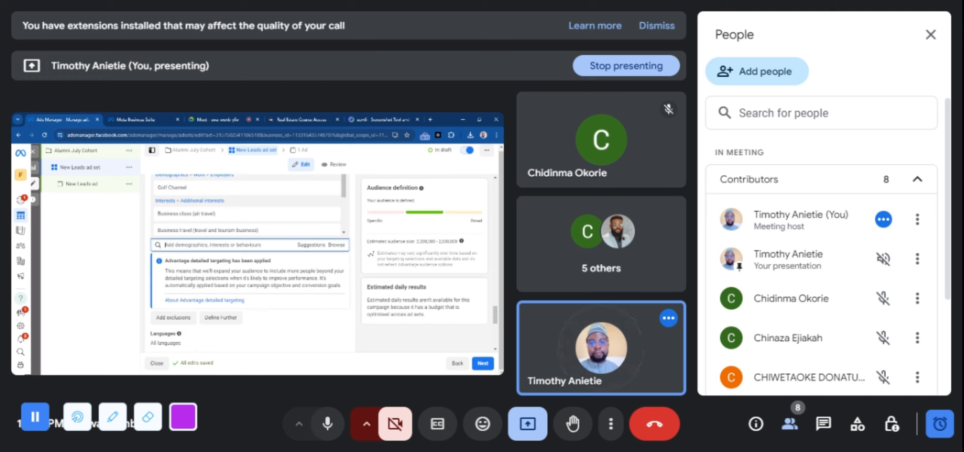
{"action": "type", "text": "mal"}
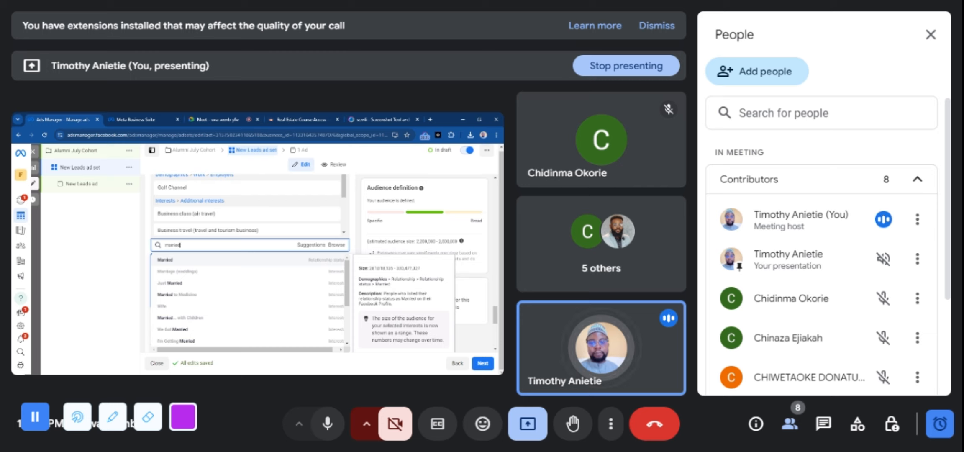
{"action": "type", "text": "for "}
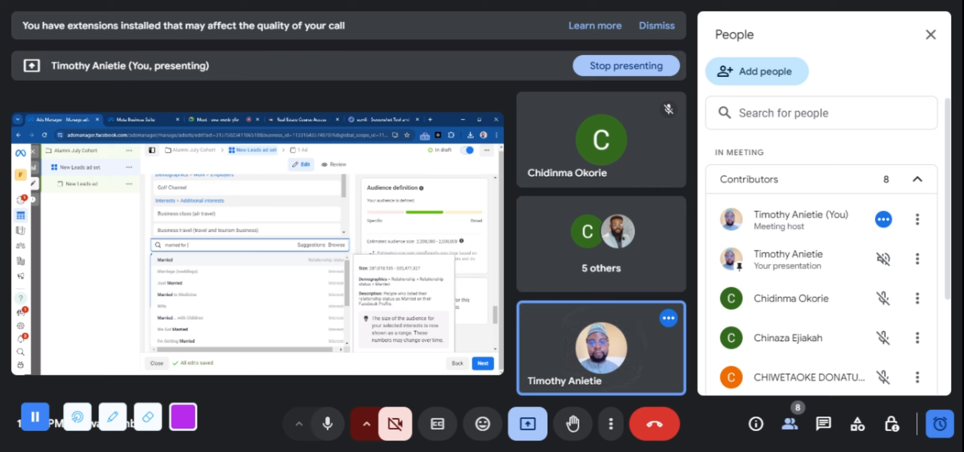
{"action": "type", "text": "5"}
{"action": "key", "text": "BackSpace"}
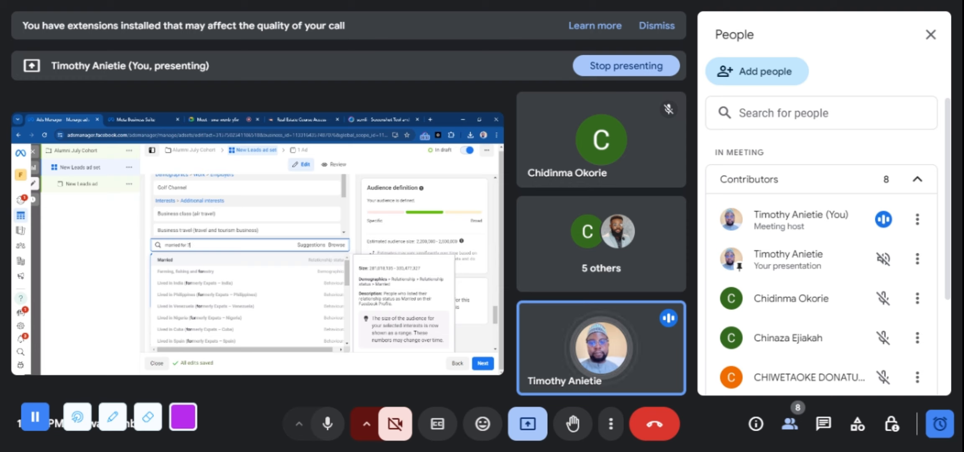
{"action": "type", "text": "7years"}
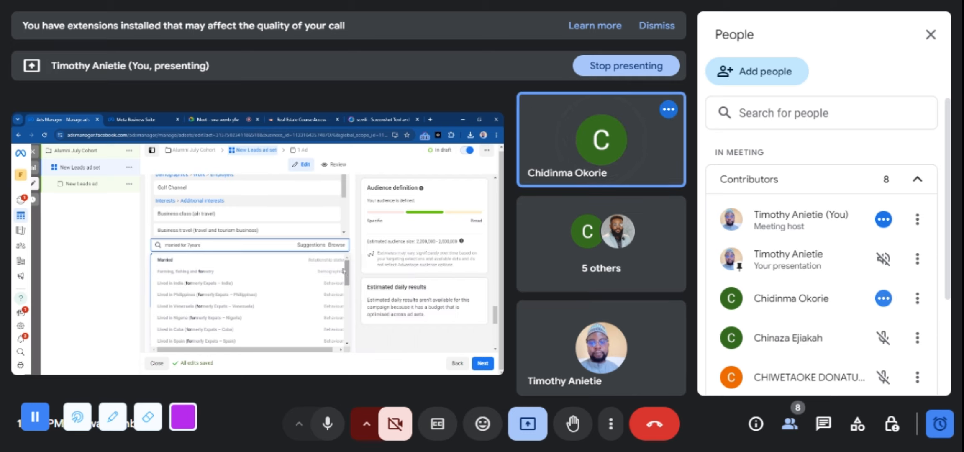
Check the Google Meet call and its presentation options, leaving the presentation running, and return to Ads Manager
{"action": "left_click", "coordinate": [195, 117]}
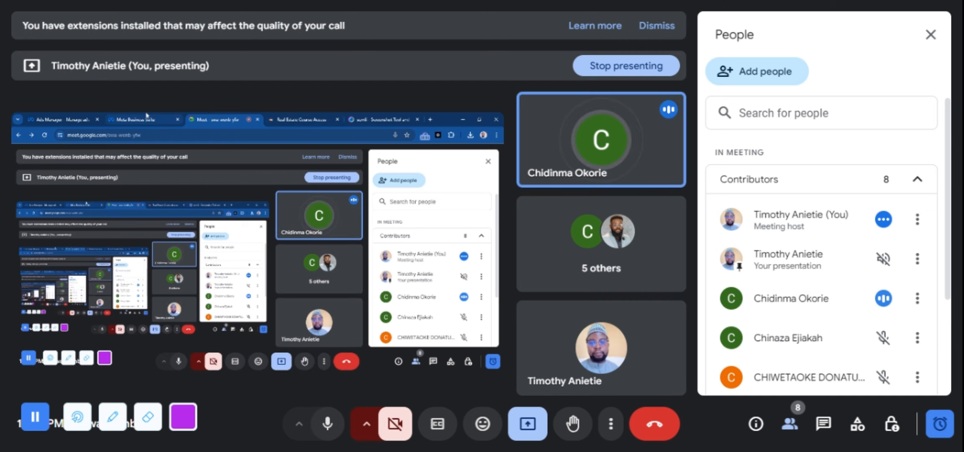
{"action": "left_click", "coordinate": [78, 117]}
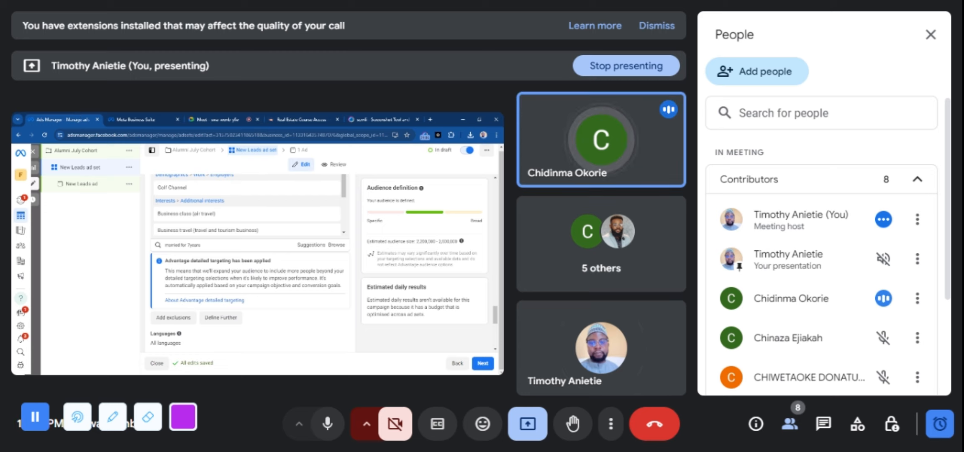
{"action": "left_click", "coordinate": [206, 119]}
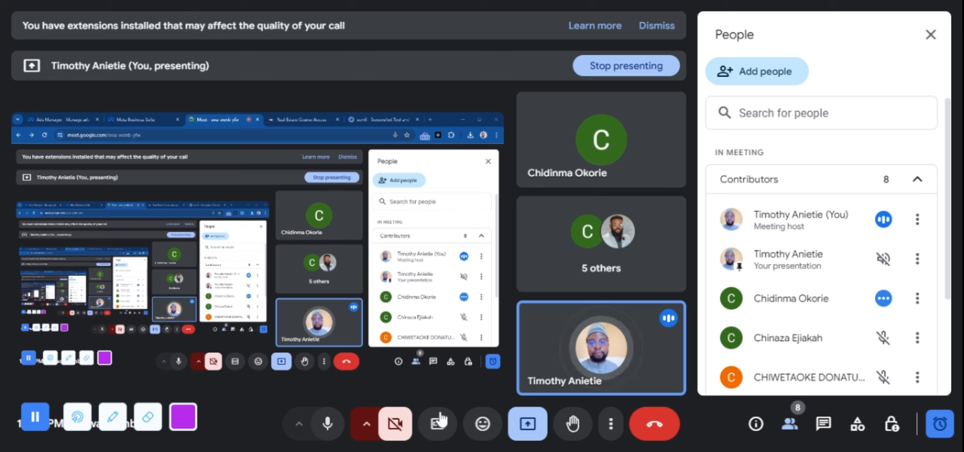
{"action": "left_click", "coordinate": [527, 424]}
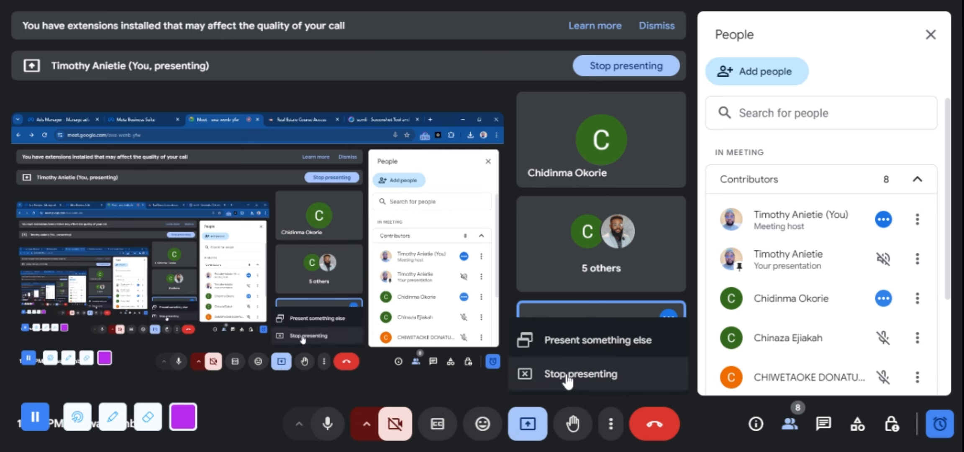
{"action": "left_click", "coordinate": [528, 426]}
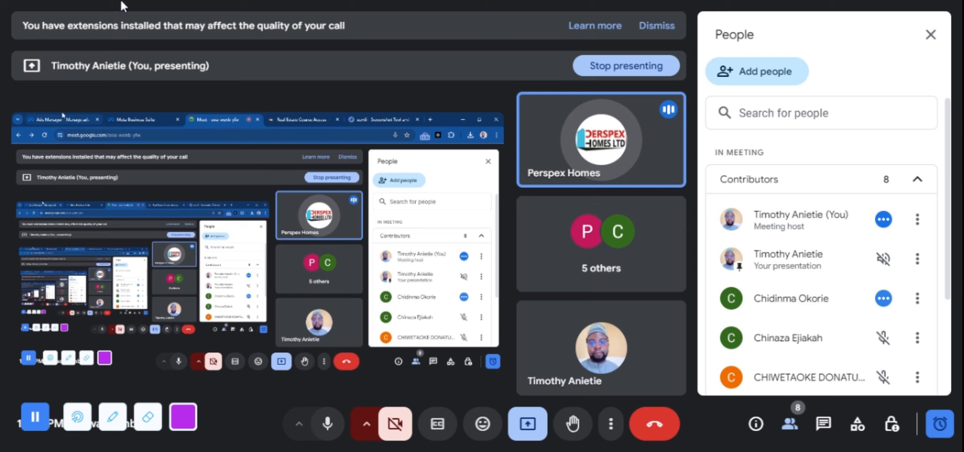
{"action": "left_click", "coordinate": [63, 116]}
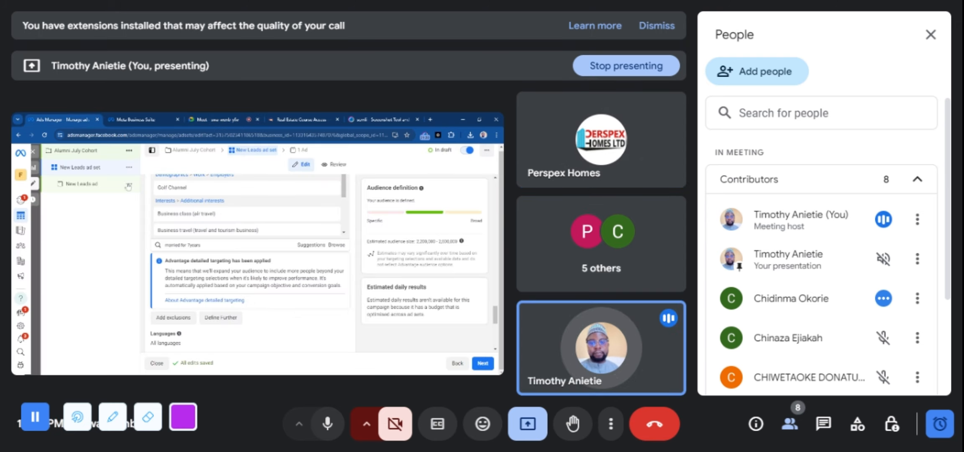
Look at the results for the marriage search once more and dismiss them without adding any option
{"action": "left_click", "coordinate": [207, 244]}
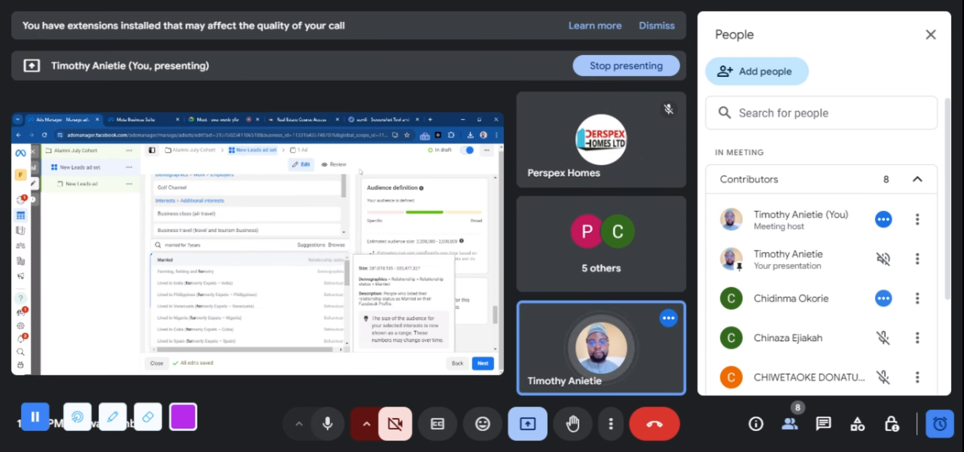
{"action": "left_click", "coordinate": [359, 189]}
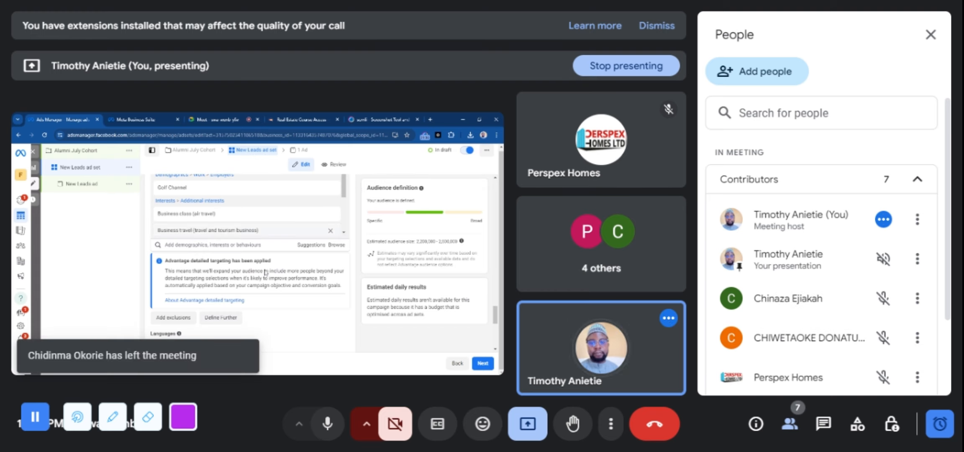
Search the detailed targeting options for "married" and look through the suggested relationship and interest entries
{"action": "left_click", "coordinate": [212, 245]}
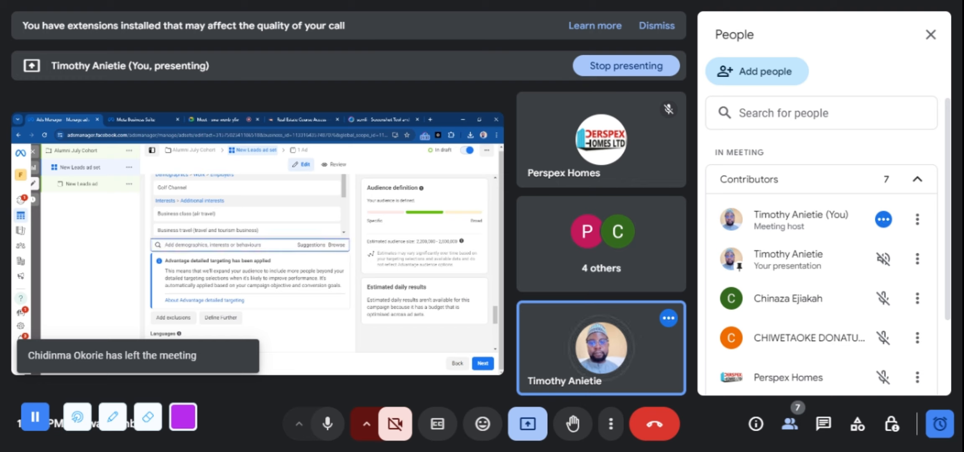
{"action": "type", "text": "man"}
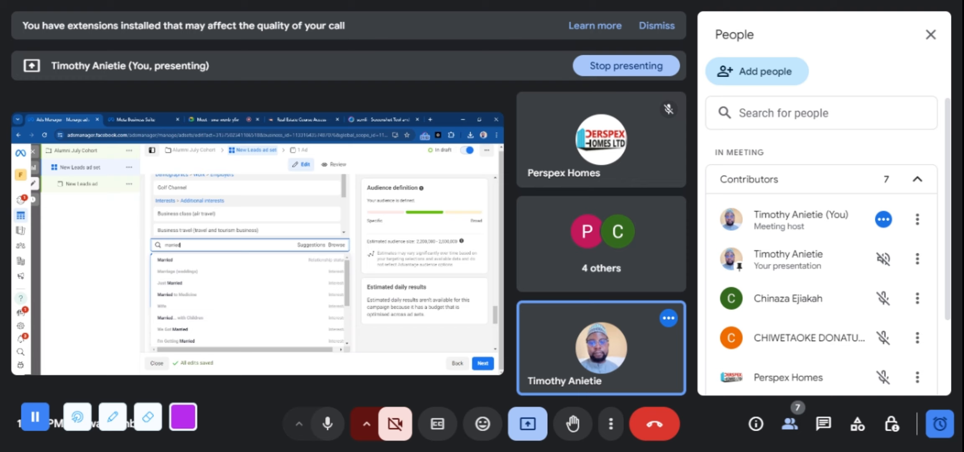
{"action": "type", "text": "i"}
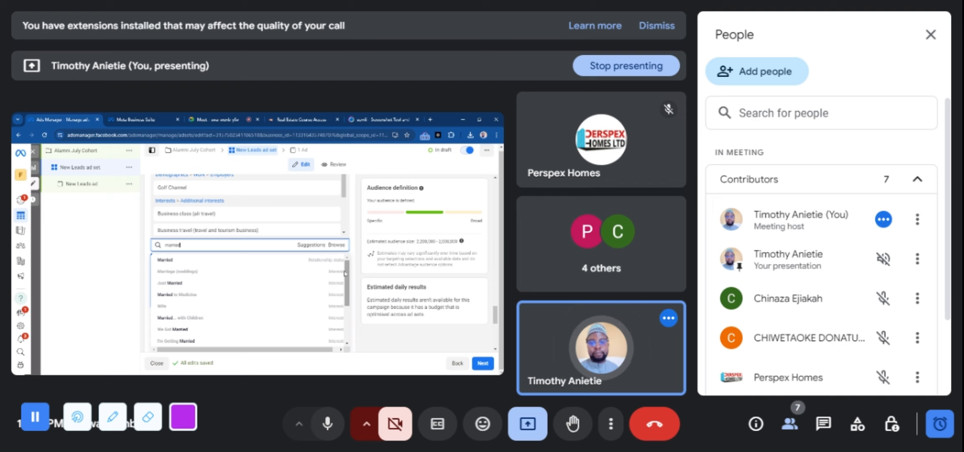
{"action": "left_click_drag", "start_coordinate": [345, 272], "coordinate": [355, 326]}
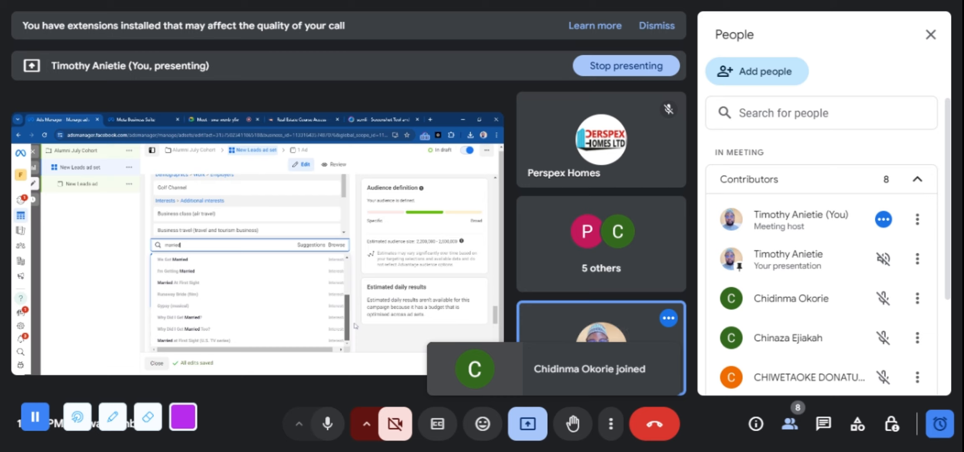
{"action": "scroll", "coordinate": [222, 266], "scroll_direction": "up", "scroll_amount": 1}
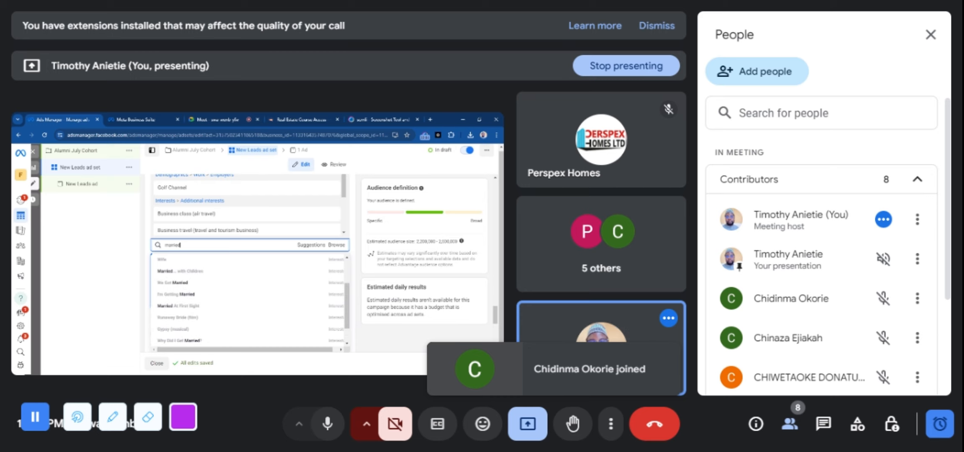
Replace the targeting search with "marriage anniversary" and add the life event "Anniversary within 30 days" to the ad set's audience
{"action": "left_click", "coordinate": [186, 246]}
{"action": "key", "text": "BackSpace"}
{"action": "key", "text": "BackSpace"}
{"action": "key", "text": "BackSpace"}
{"action": "key", "text": "BackSpace"}
{"action": "key", "text": "BackSpace"}
{"action": "key", "text": "BackSpace"}
{"action": "key", "text": "BackSpace"}
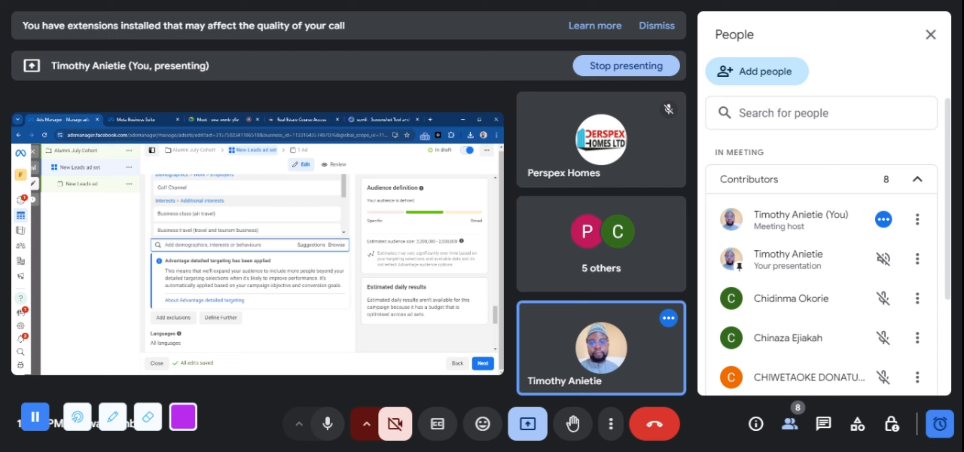
{"action": "type", "text": "marriage"}
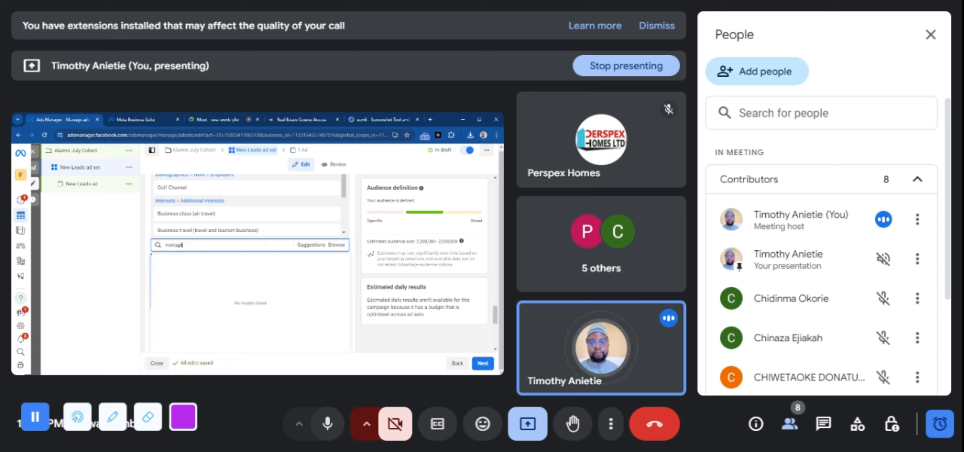
{"action": "type", "text": " anniversary"}
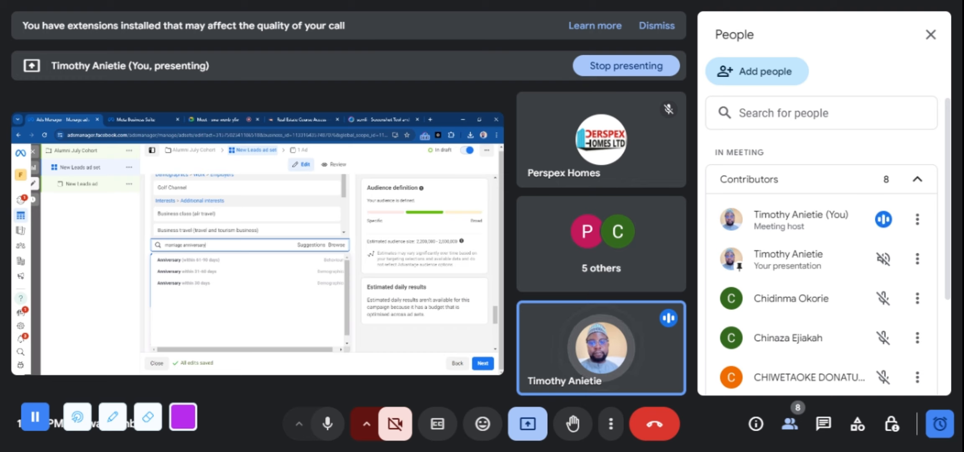
{"action": "mouse_move", "coordinate": [203, 288]}
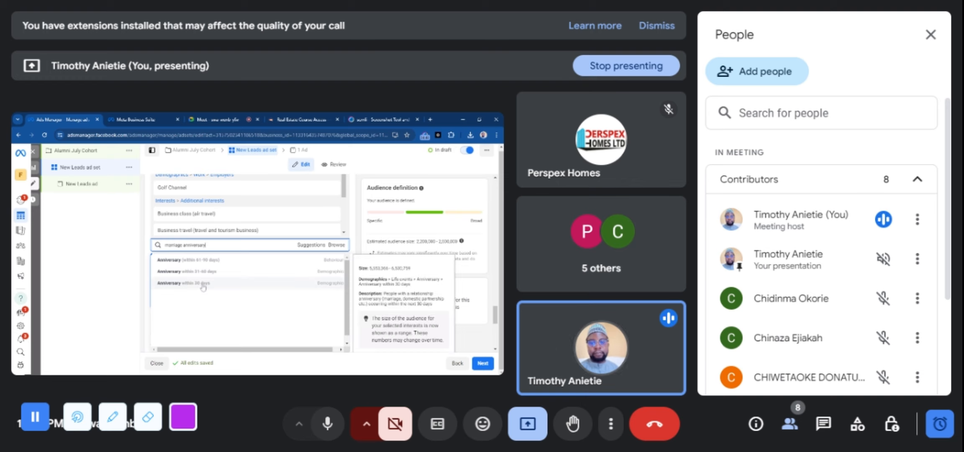
{"action": "left_click", "coordinate": [203, 286]}
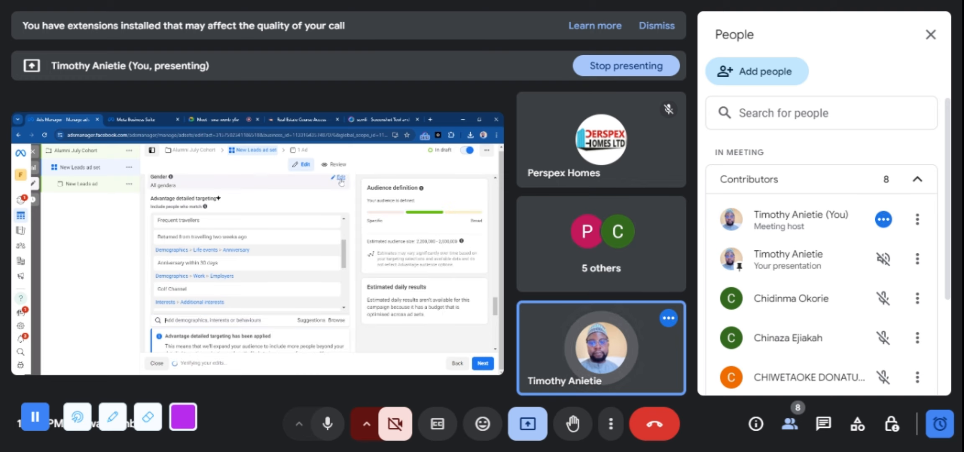
Open the ad set's gender setting for editing and review it along with the detailed targeting selections
{"action": "left_click", "coordinate": [341, 180]}
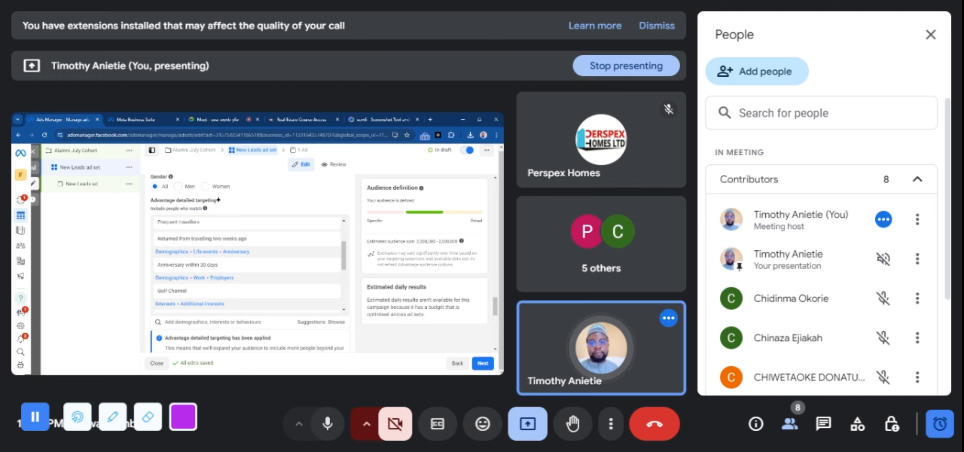
{"action": "double_click", "coordinate": [377, 314]}
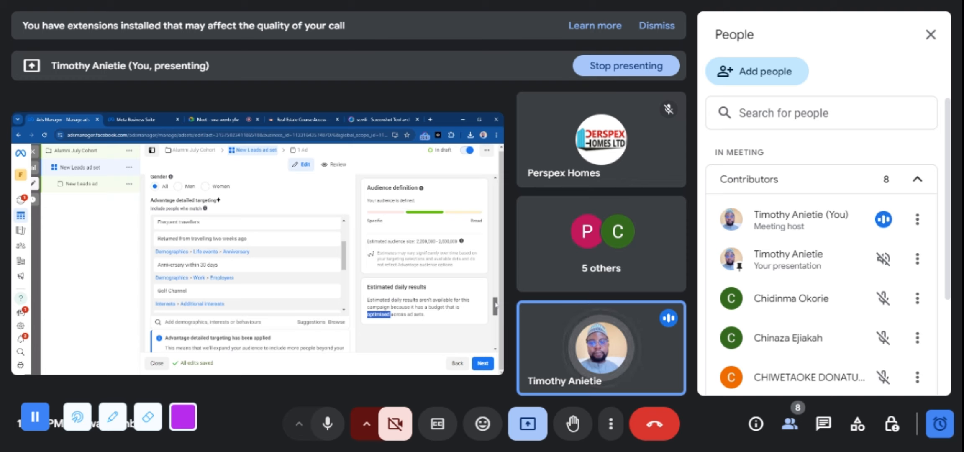
{"action": "scroll", "coordinate": [249, 263], "scroll_direction": "down", "scroll_amount": 3}
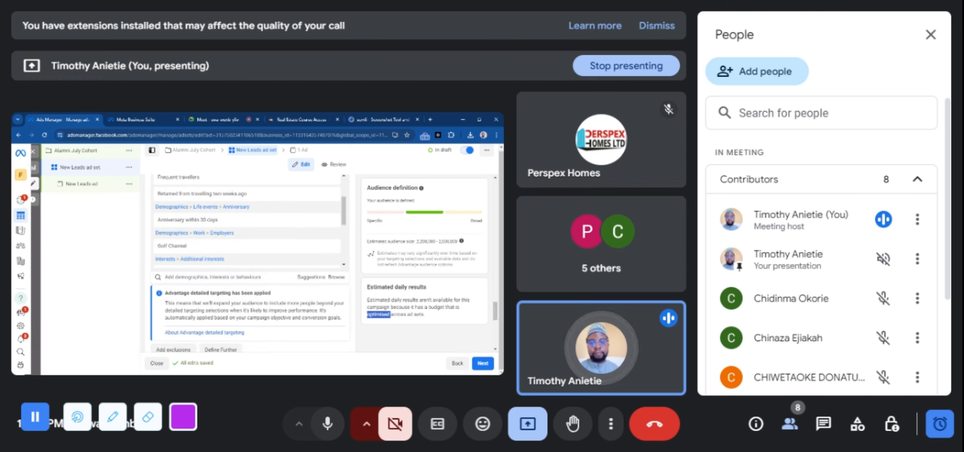
{"action": "left_click", "coordinate": [495, 310]}
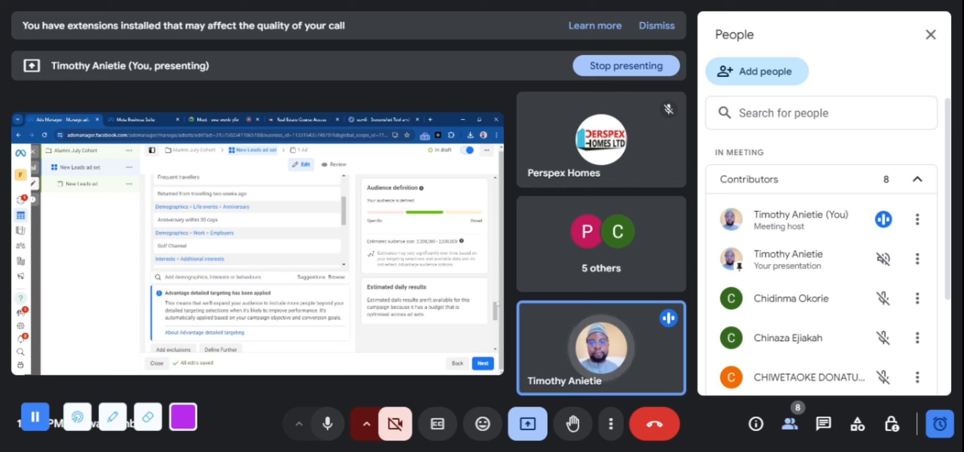
{"action": "mouse_move", "coordinate": [499, 303]}
{"action": "left_mouse_down"}
{"action": "mouse_move", "coordinate": [499, 333]}
{"action": "mouse_move", "coordinate": [497, 305]}
{"action": "left_mouse_up"}
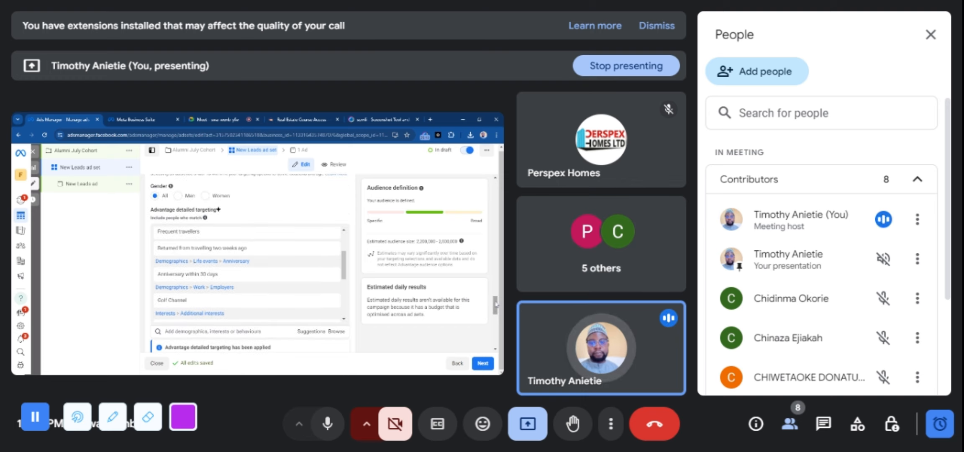